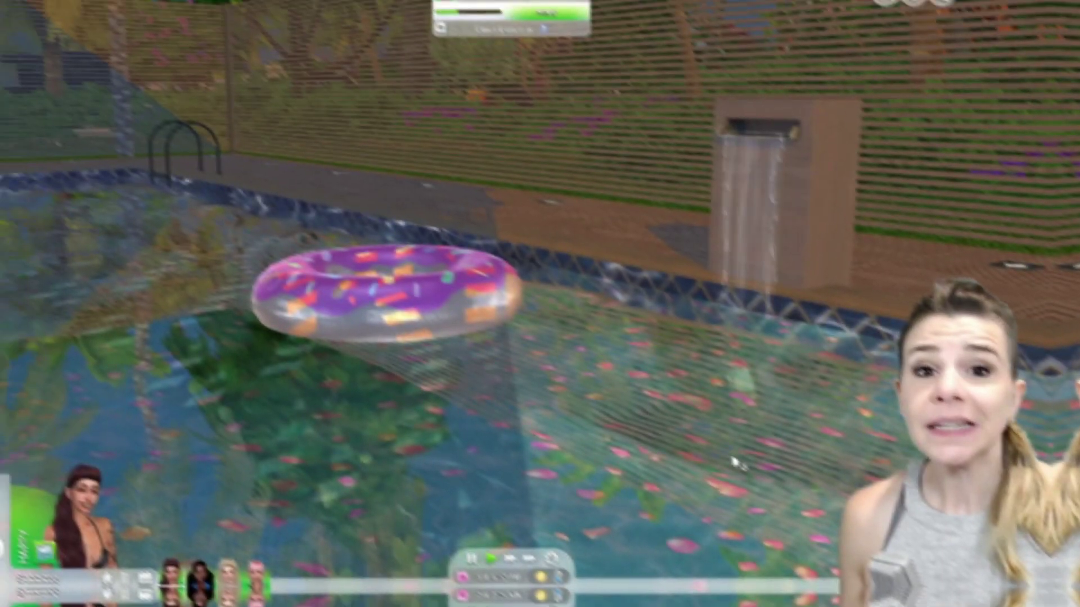
Zoom and glide the game camera around the purple donut pool float to show its textures
scroll(613, 430, up, 2)
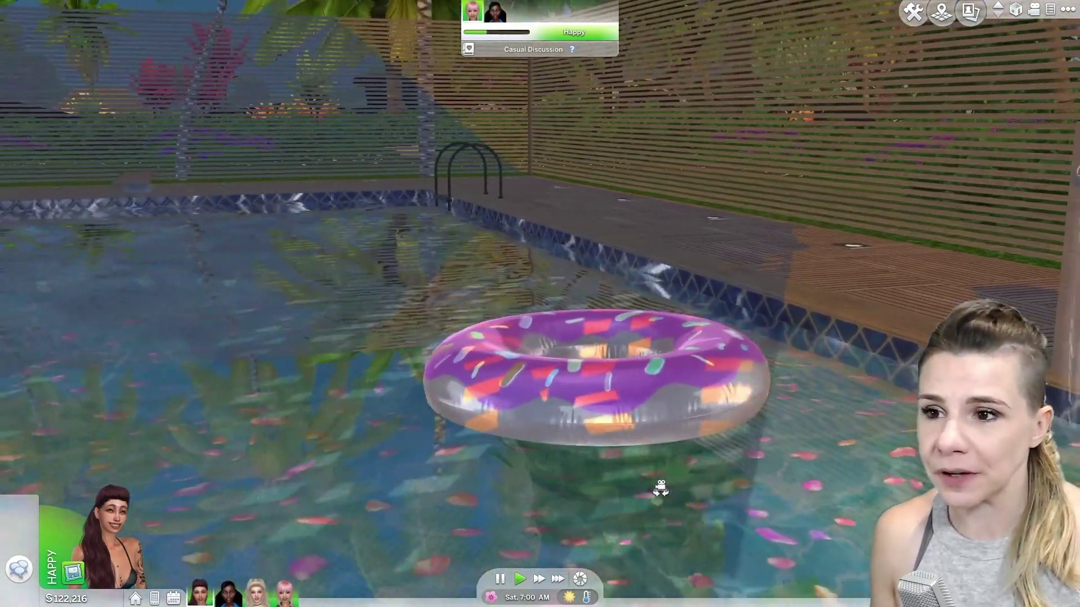
key(Tab)
key(w)
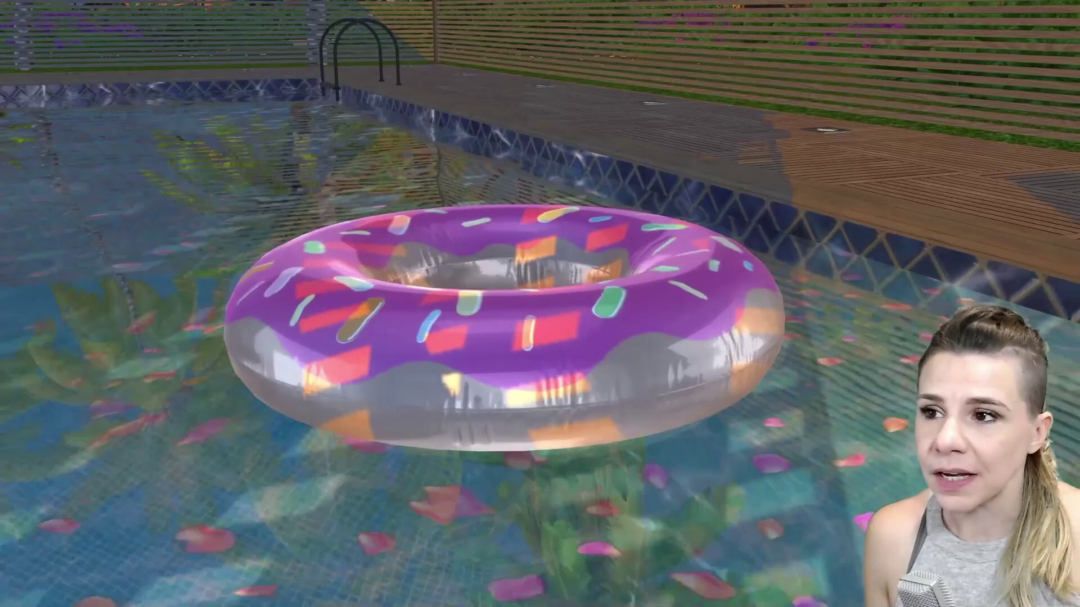
key(s)
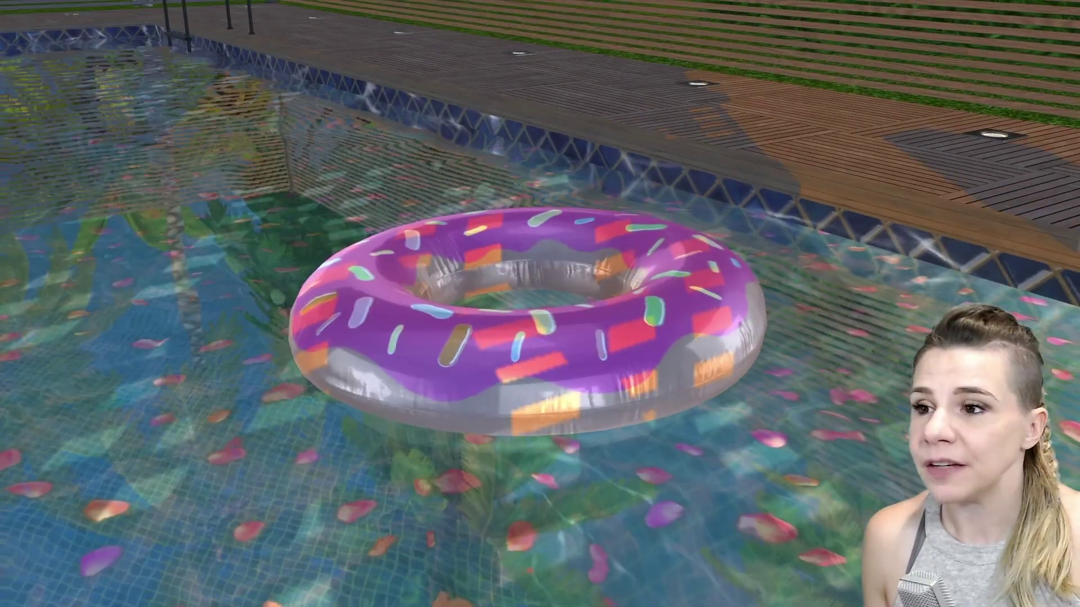
key(d)
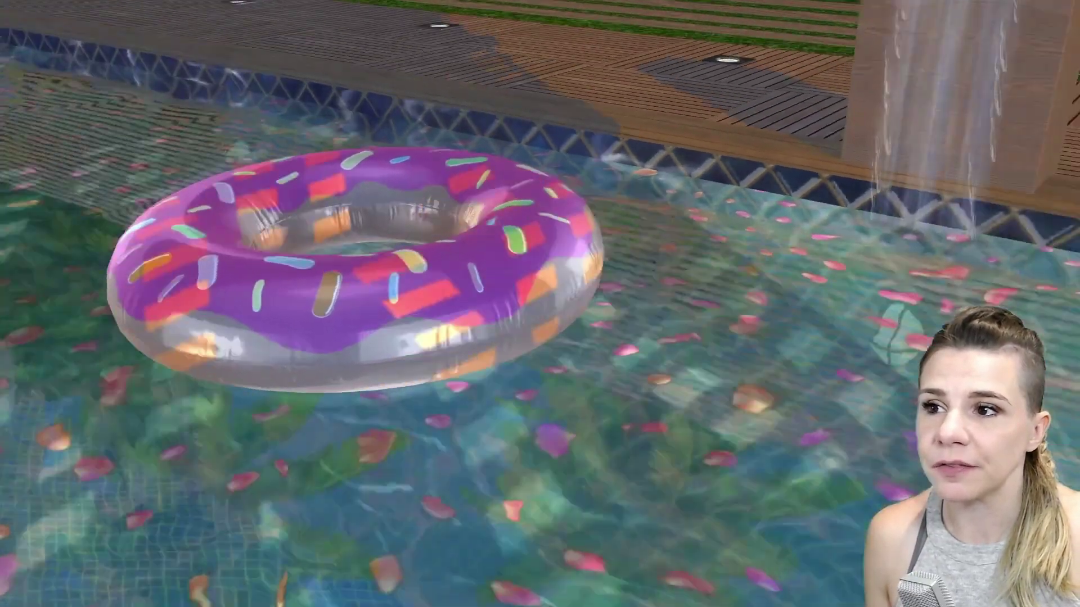
key(w)
key(a)
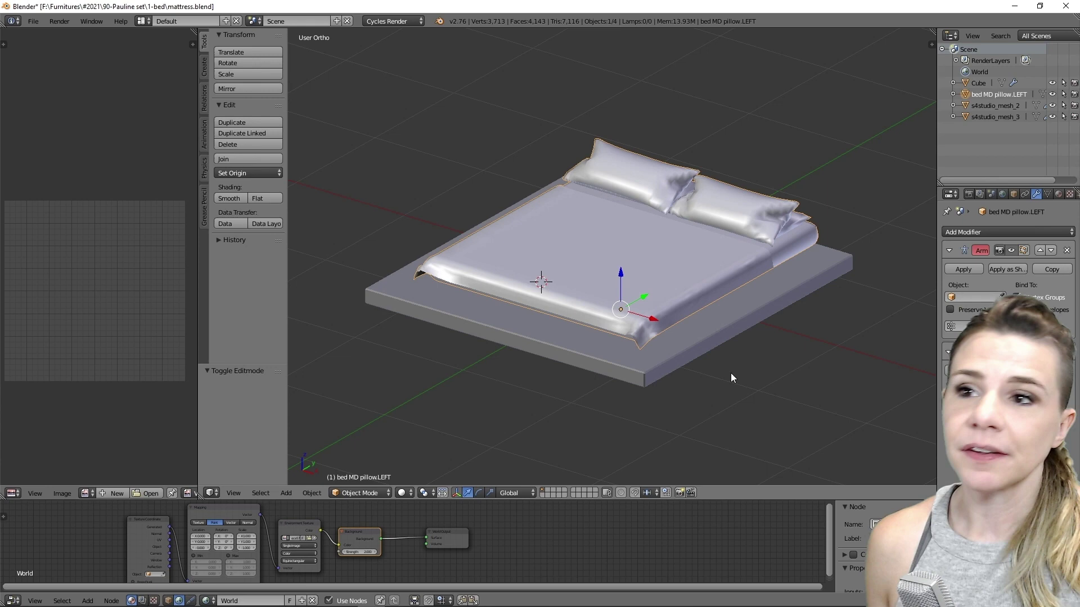
Zoom into the bed model and orbit slightly around the mattress sheet and pillows
scroll(730, 372, up, 5)
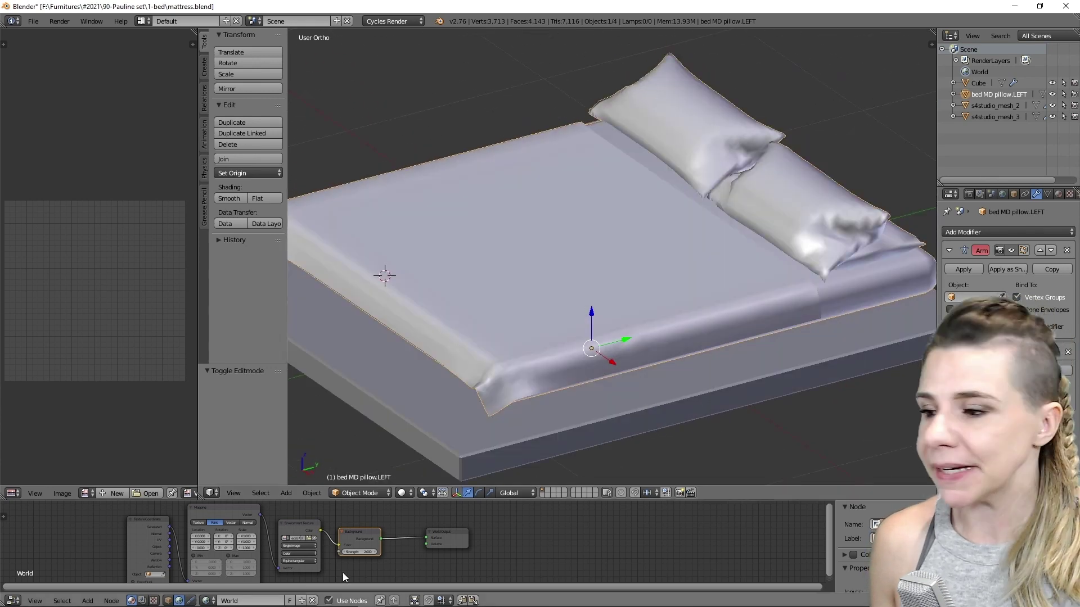
drag(618, 382, 644, 368)
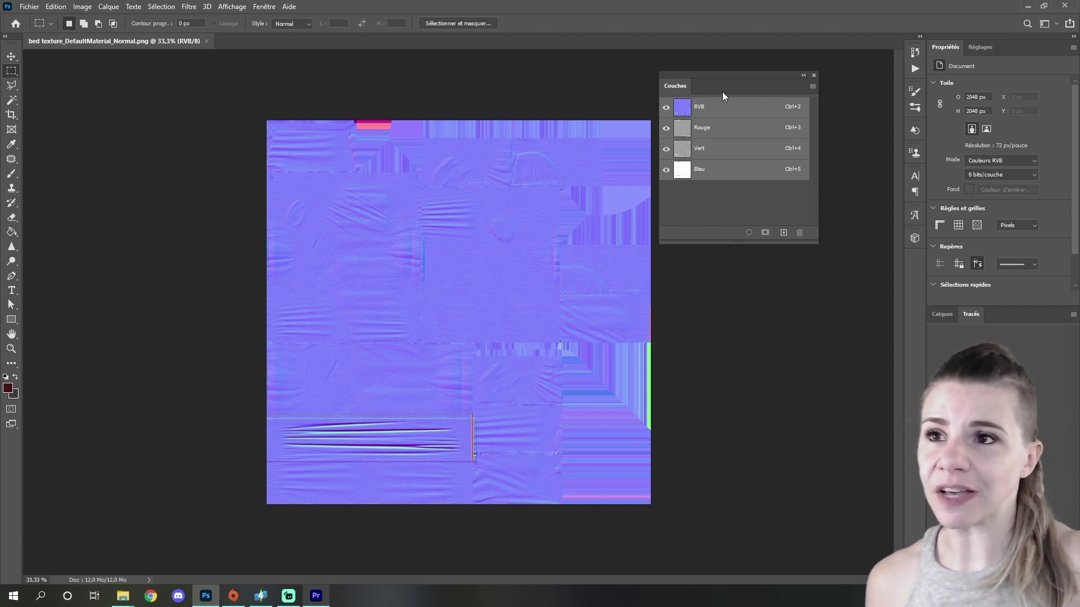
Copy the Rouge channel and paste it into a new Alpha 1 channel
drag(716, 80, 720, 86)
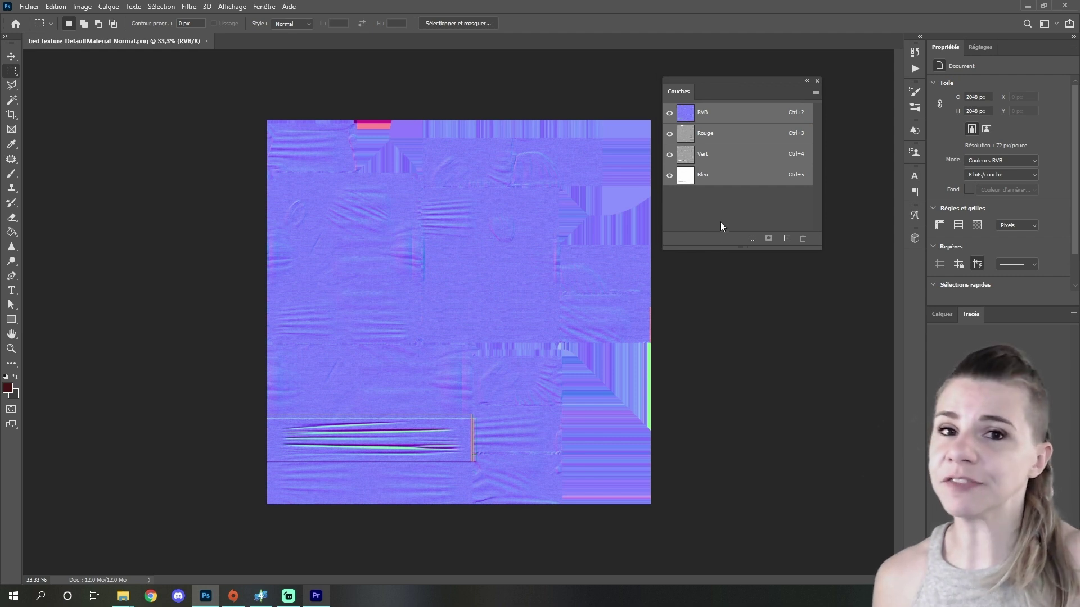
click(266, 7)
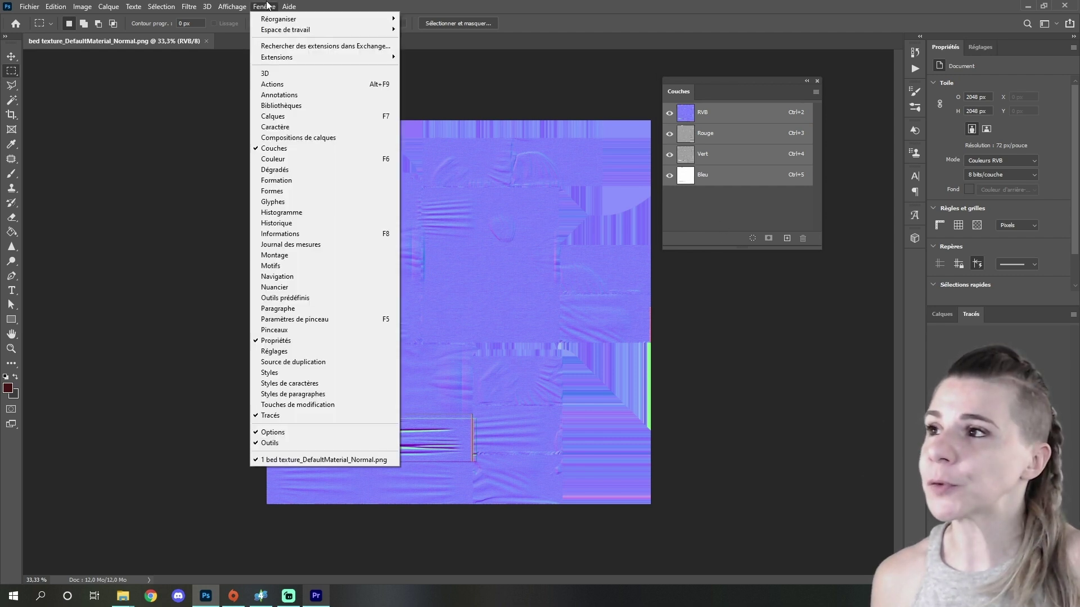
click(729, 138)
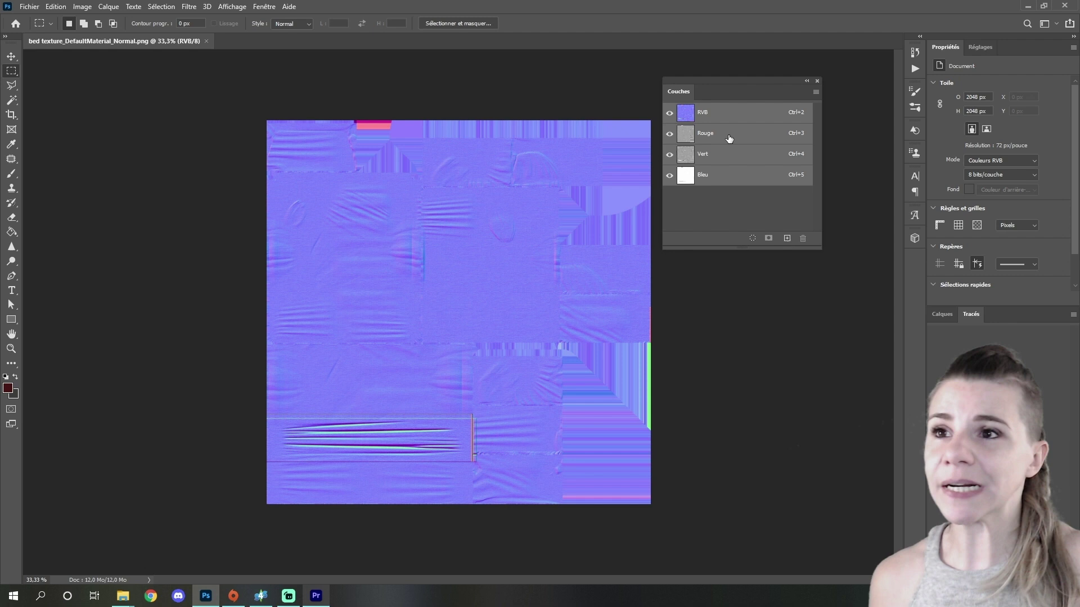
click(728, 139)
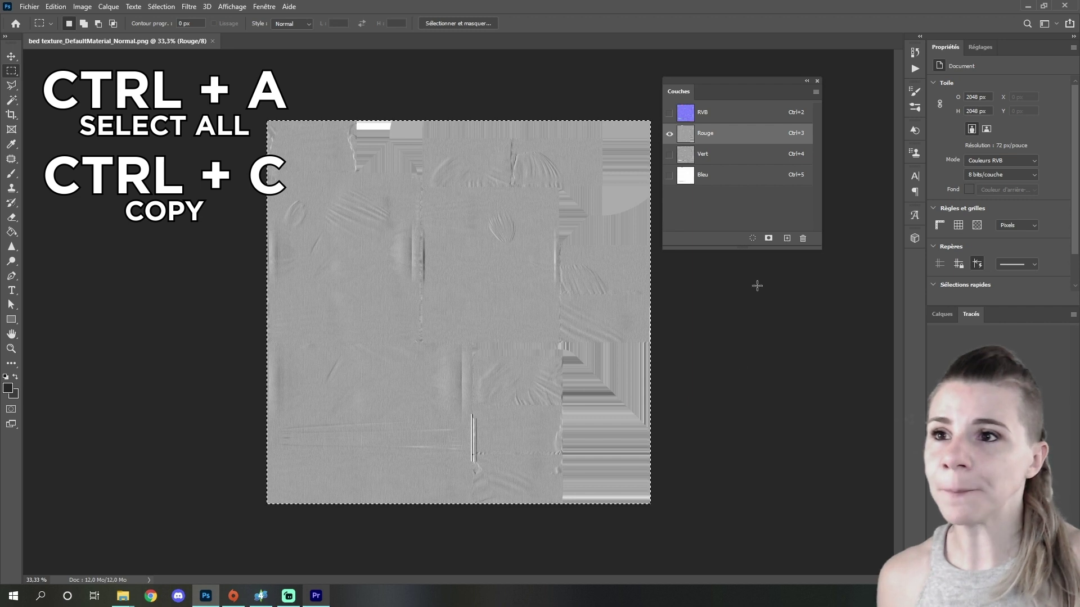
click(787, 239)
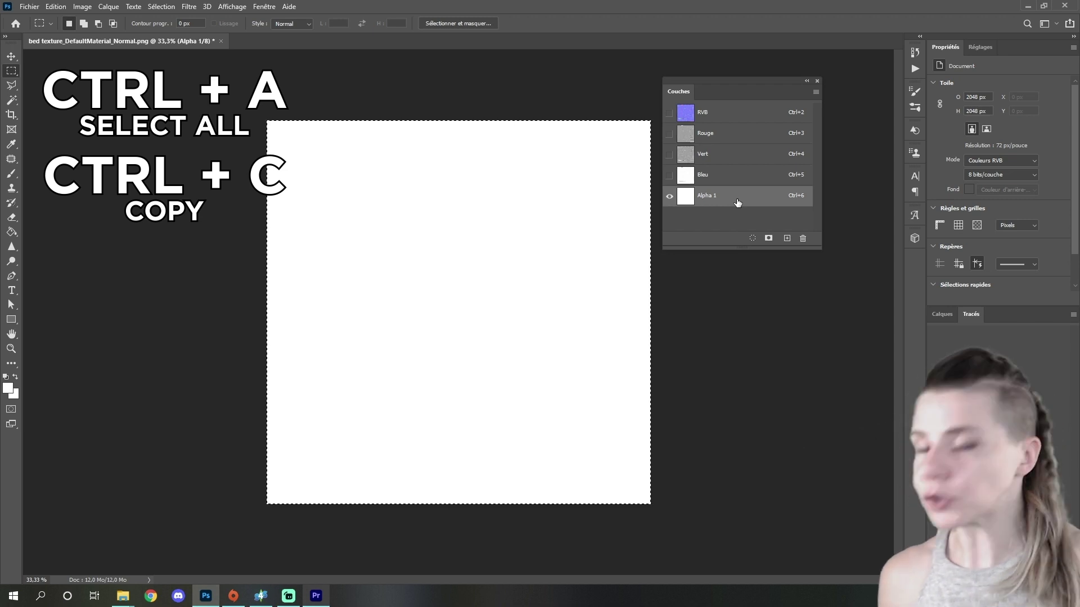
key(ctrl+v)
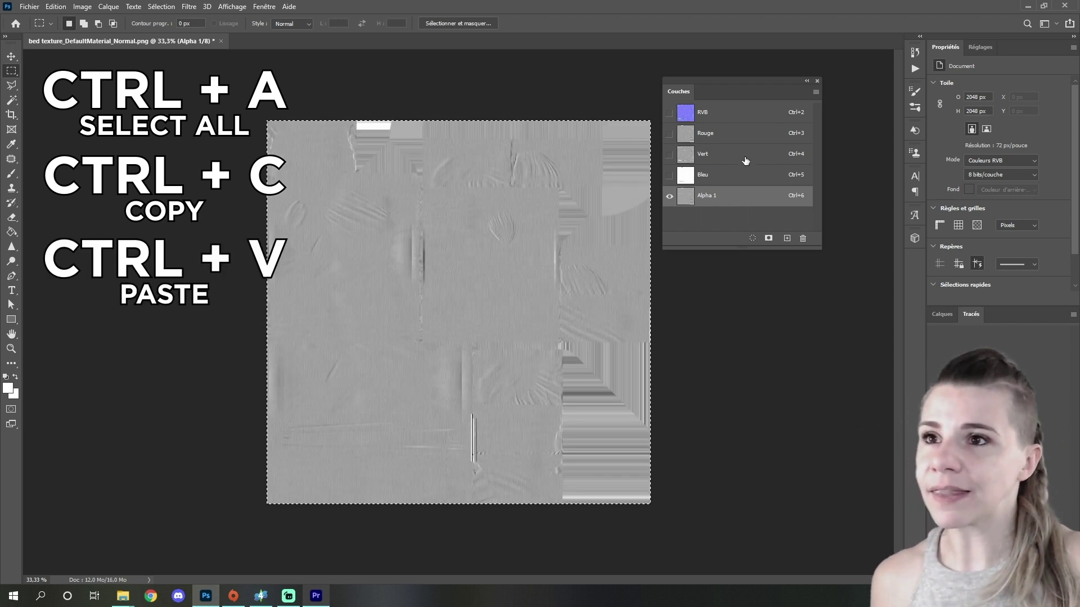
Paste the copied Vert channel into the Bleu channel
click(746, 159)
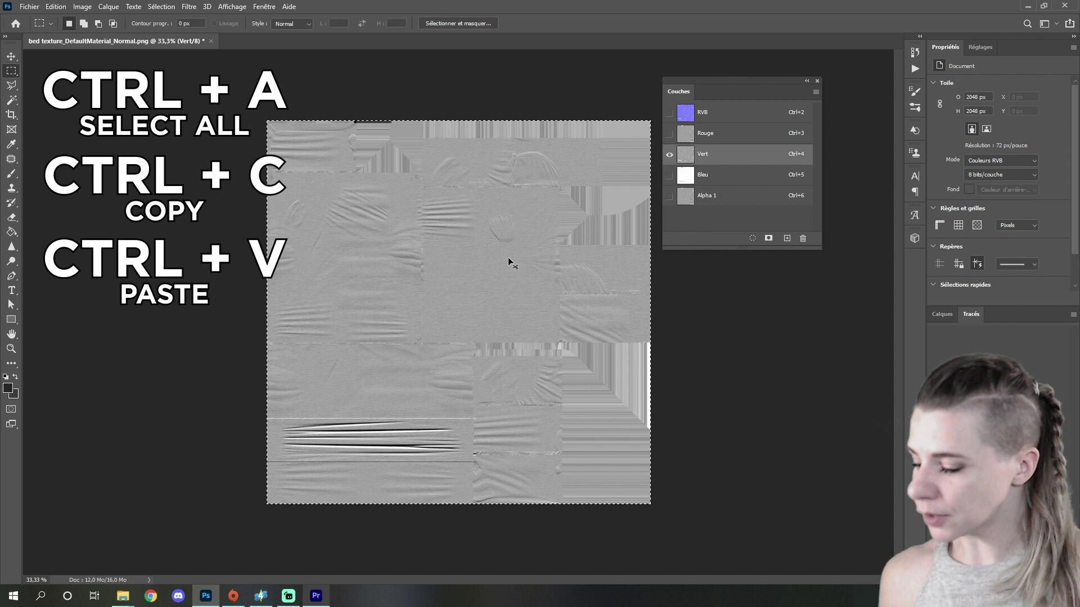
click(731, 134)
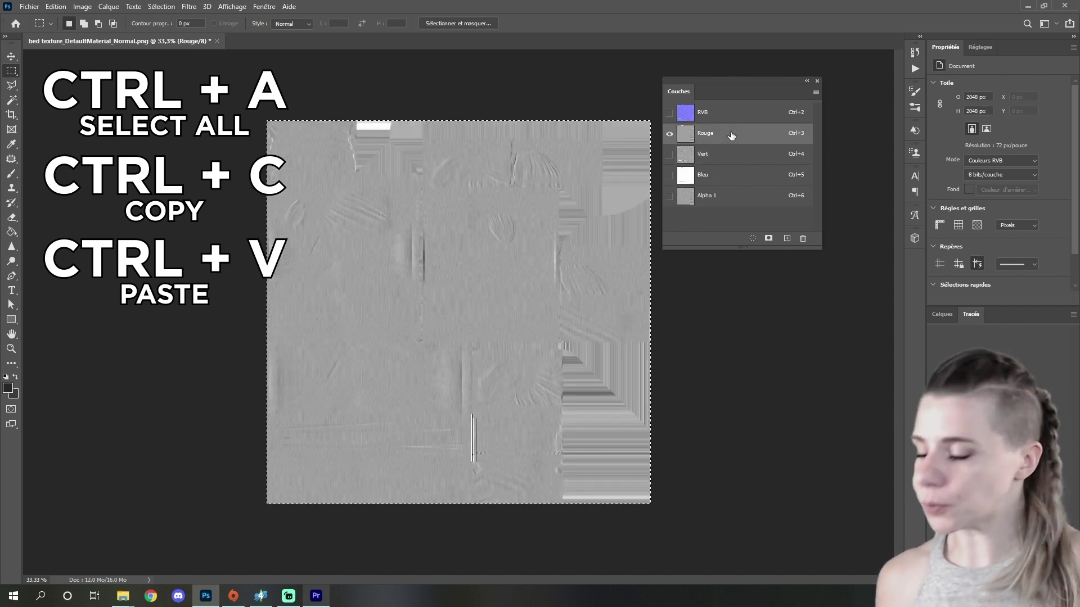
click(733, 178)
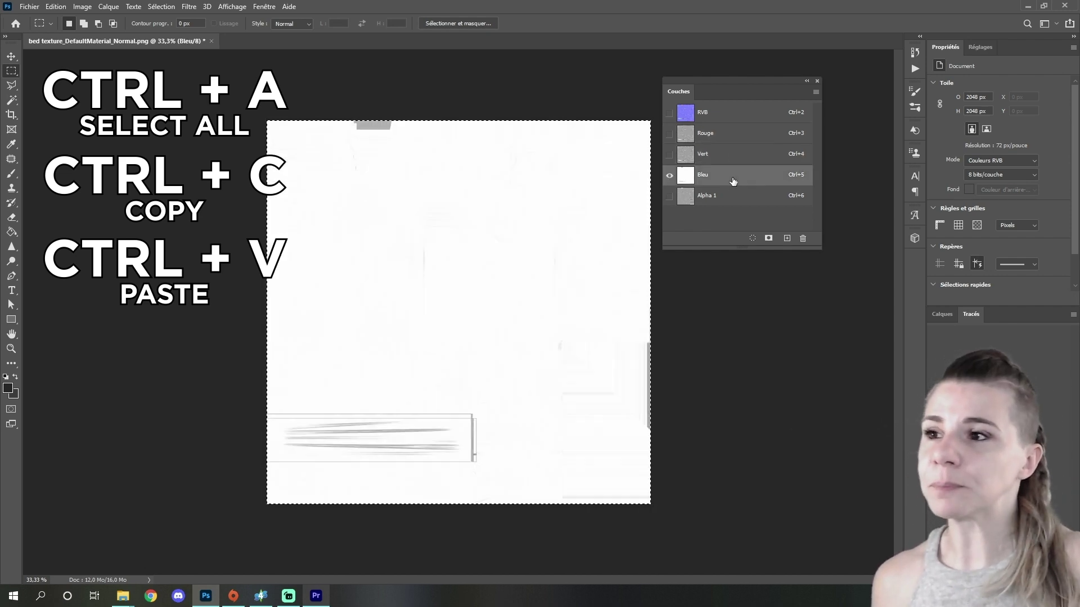
key(ctrl+v)
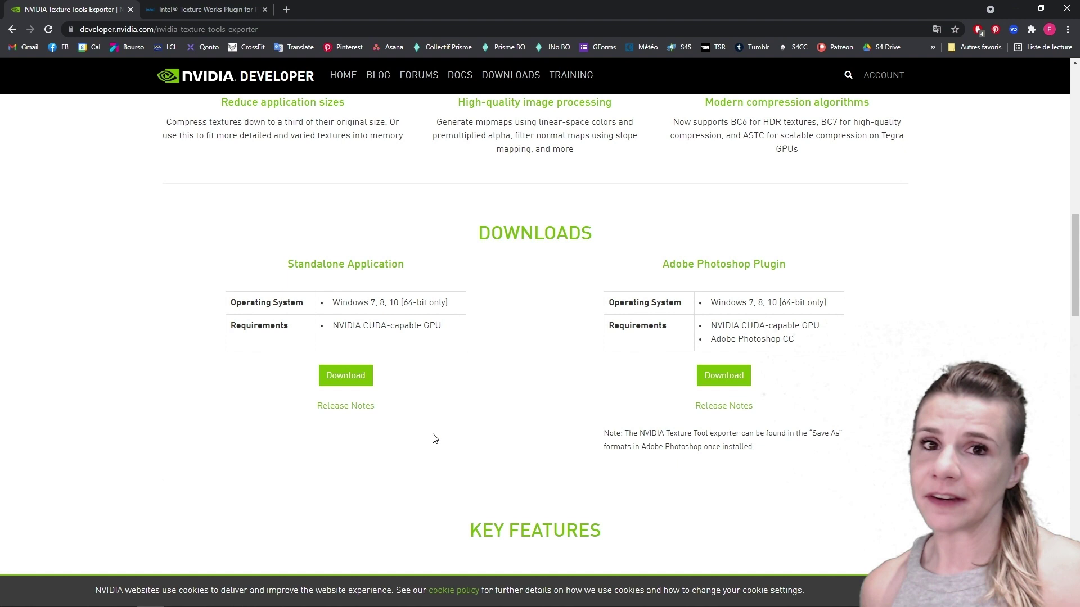
Scroll the NVIDIA Texture Tools Exporter page down to its Downloads section
scroll(435, 438, up, 10)
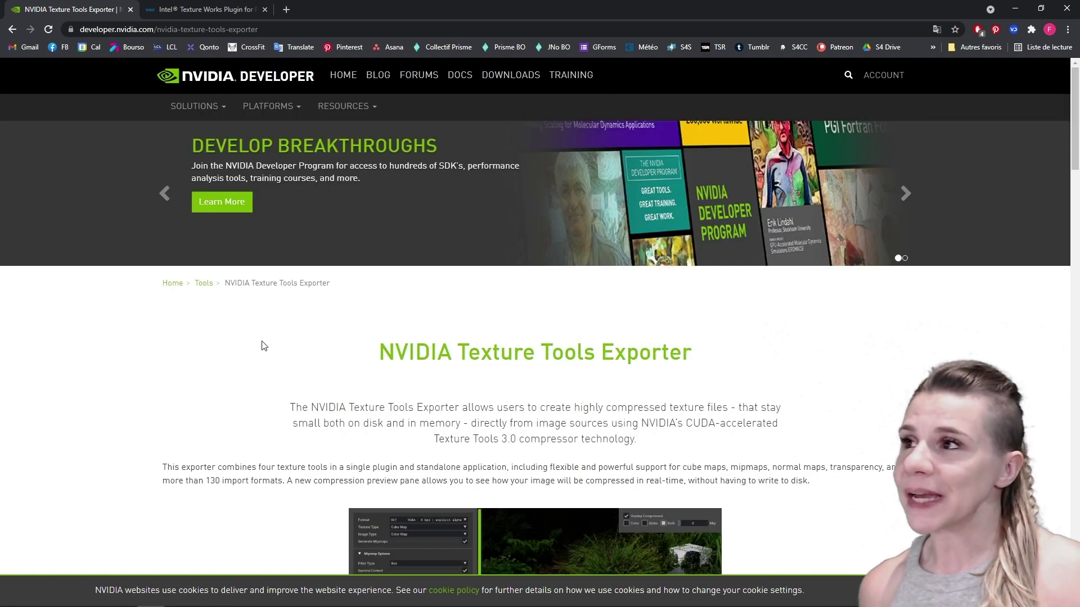
scroll(437, 299, down, 1)
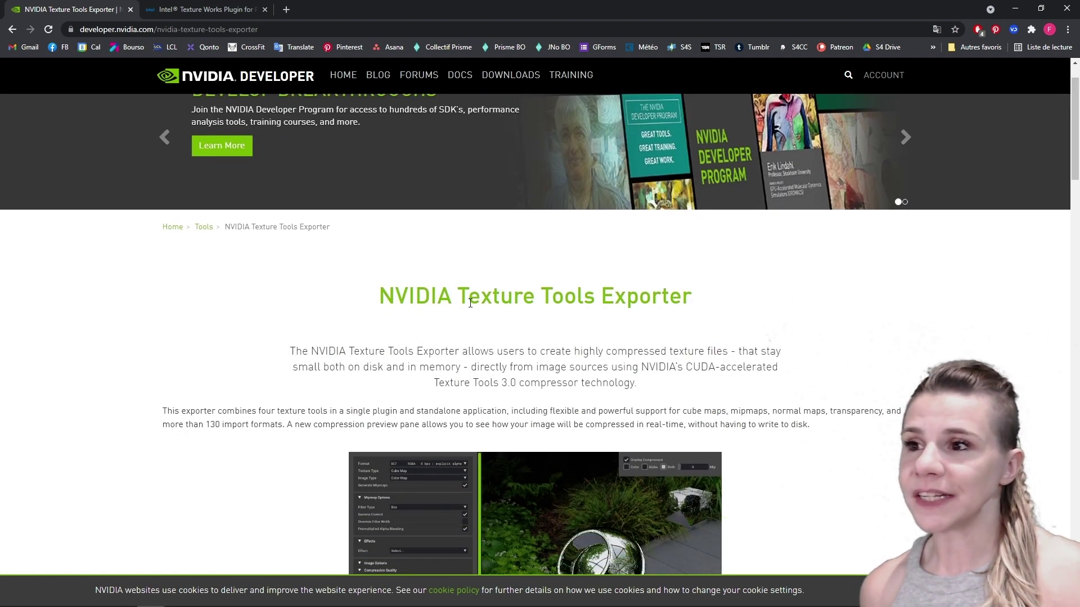
scroll(662, 308, down, 9)
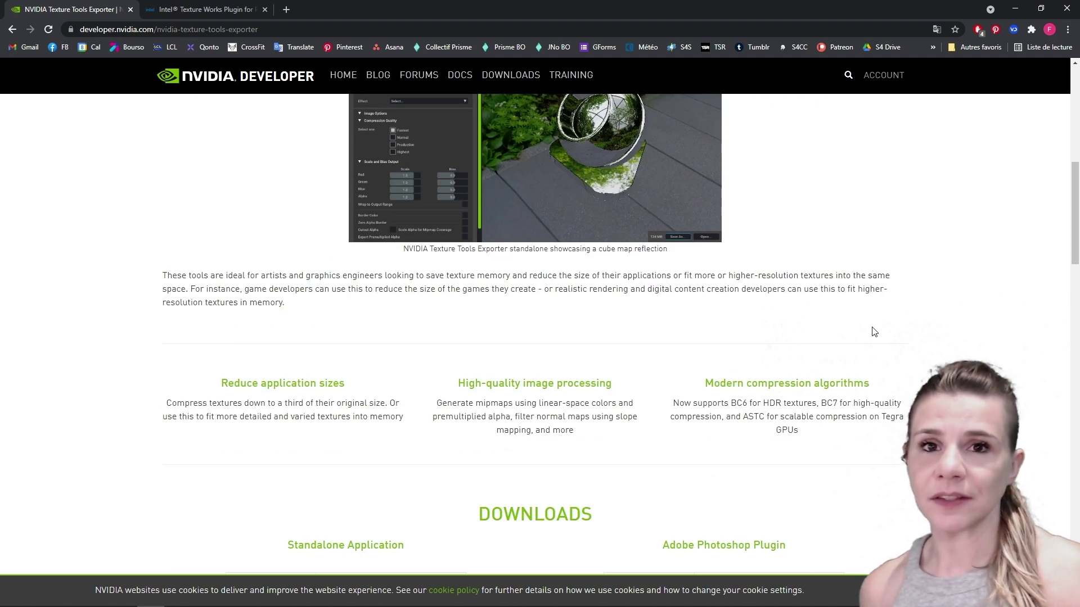
scroll(860, 320, down, 7)
scroll(811, 303, up, 2)
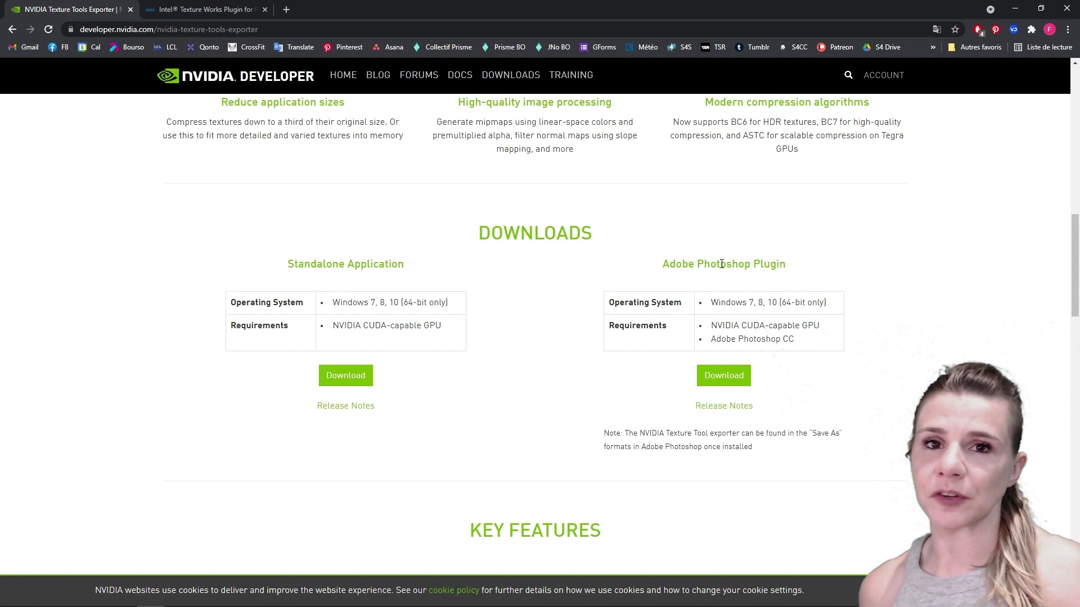
scroll(714, 268, down, 1)
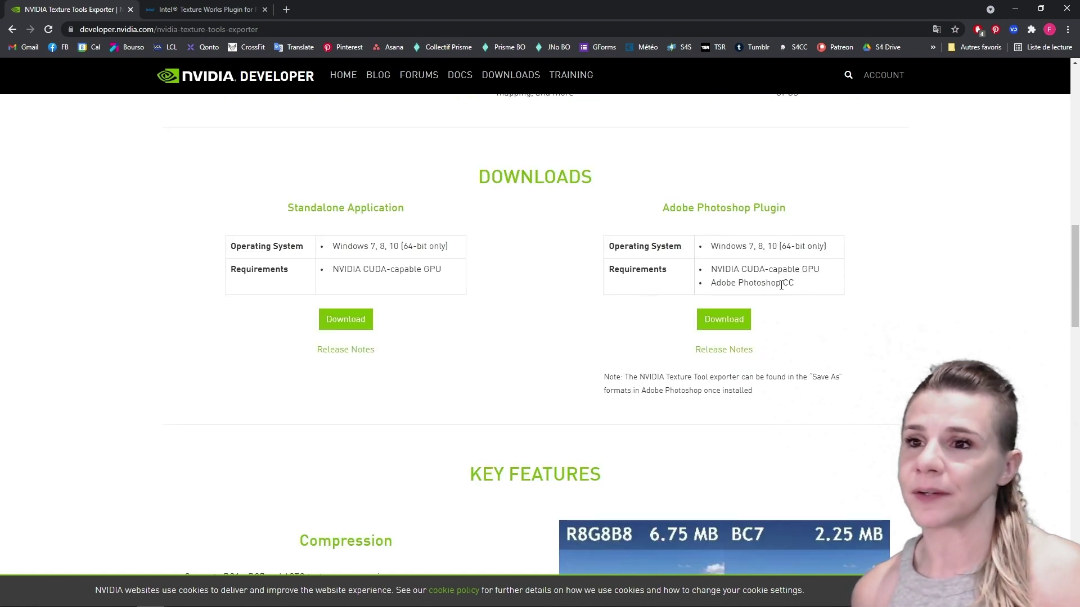
Switch to the Intel Texture Works Plugin tab and scroll through its page
key(ctrl+Tab)
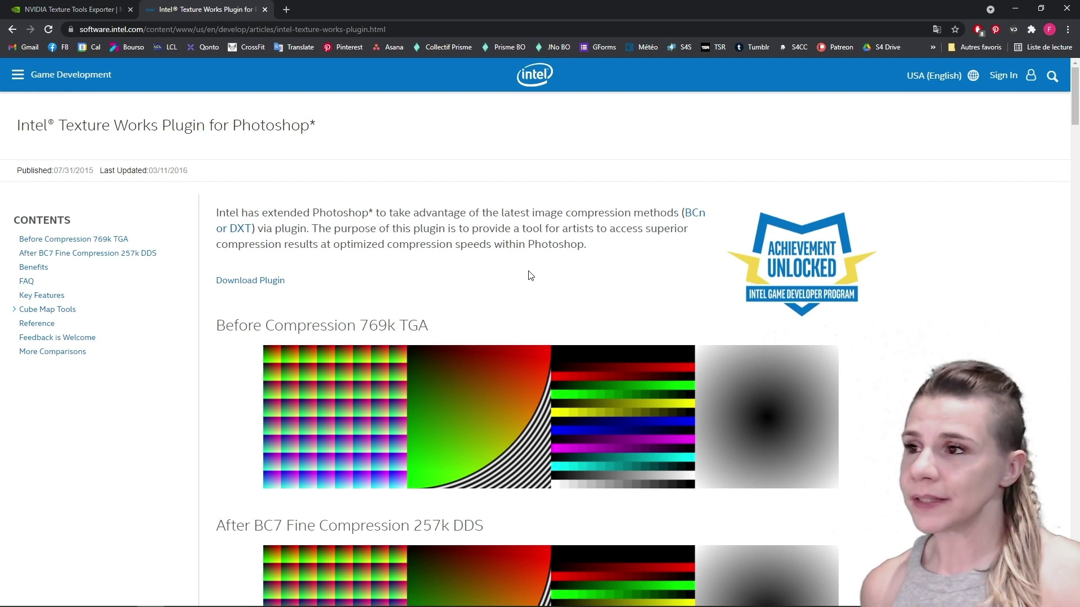
scroll(530, 275, down, 12)
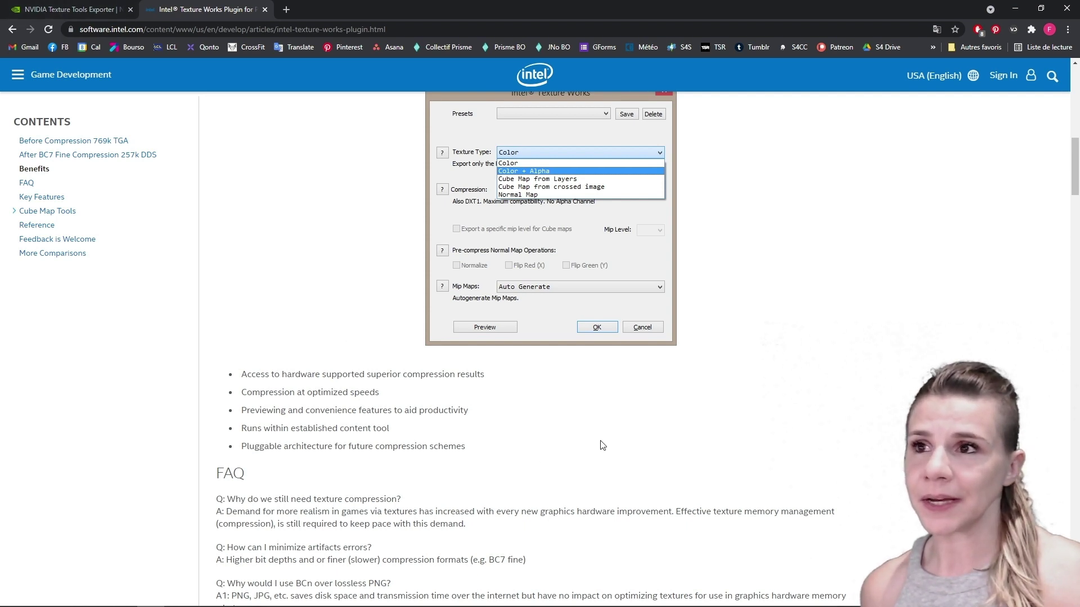
scroll(713, 433, up, 4)
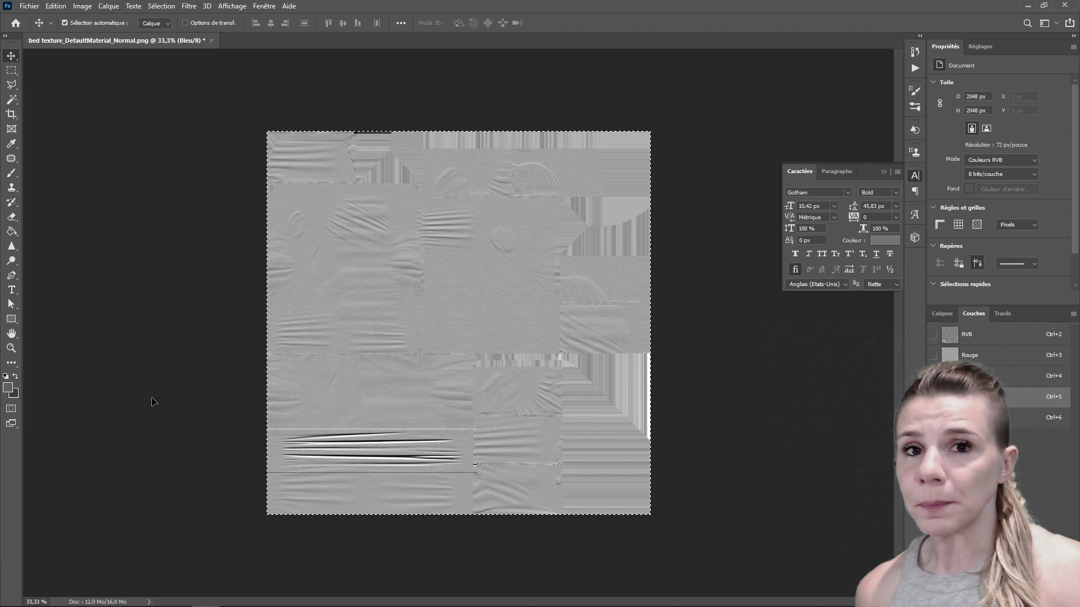
Save the normal map as Intel Texture Works DDS, Color + Alpha, BC3 8bpp (Linear) compression
click(30, 6)
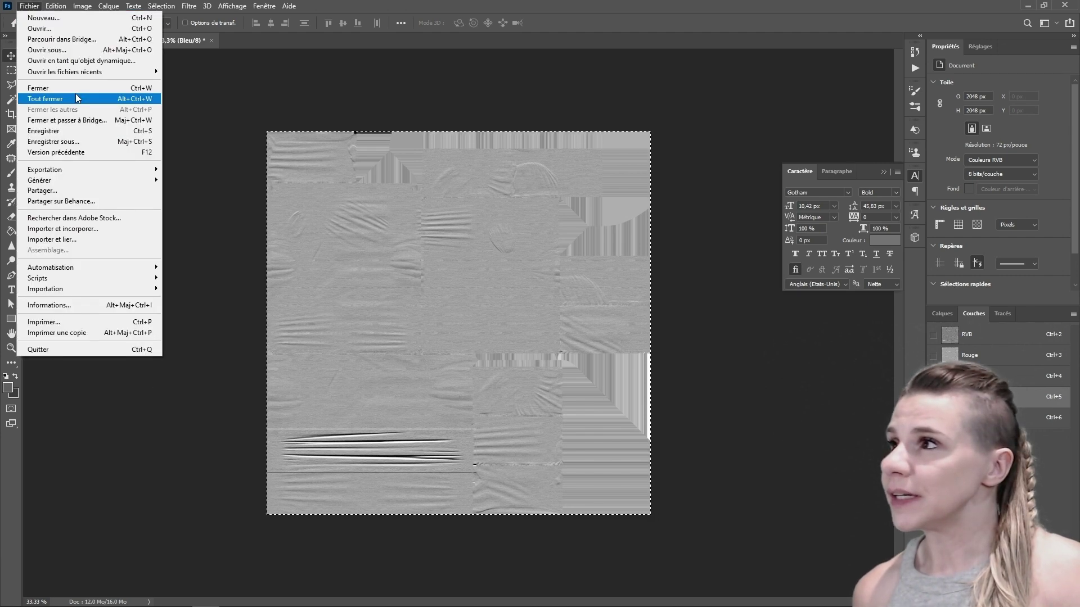
click(79, 139)
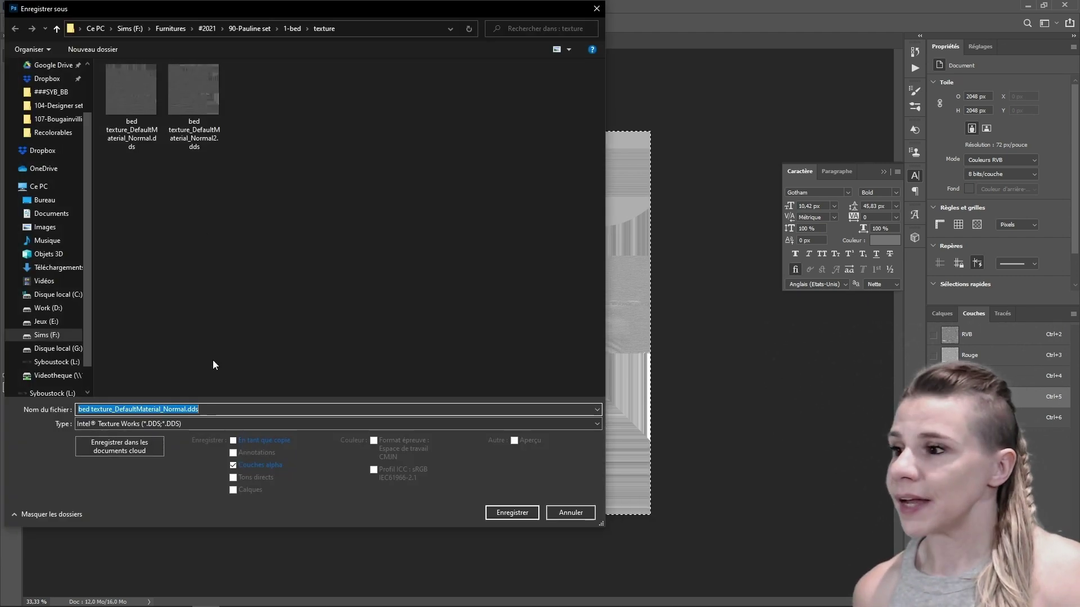
click(167, 424)
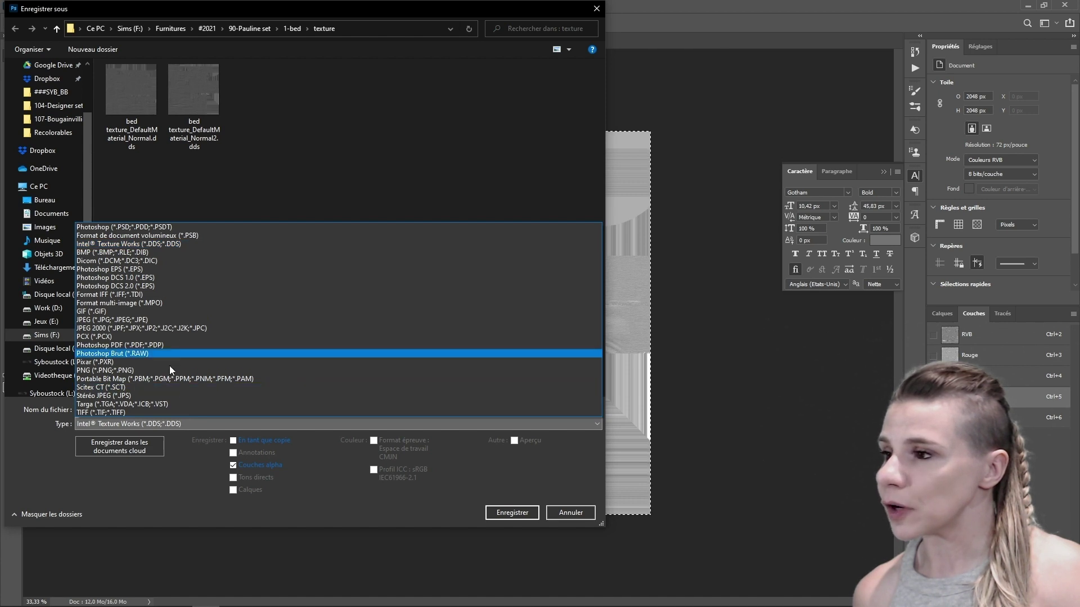
click(171, 244)
key(Return)
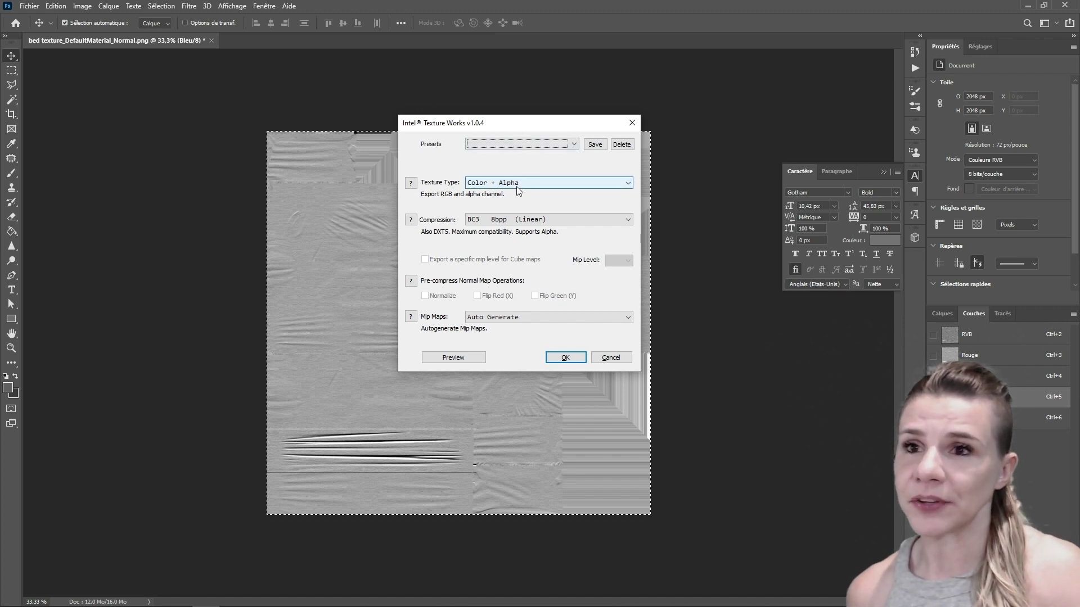
click(548, 219)
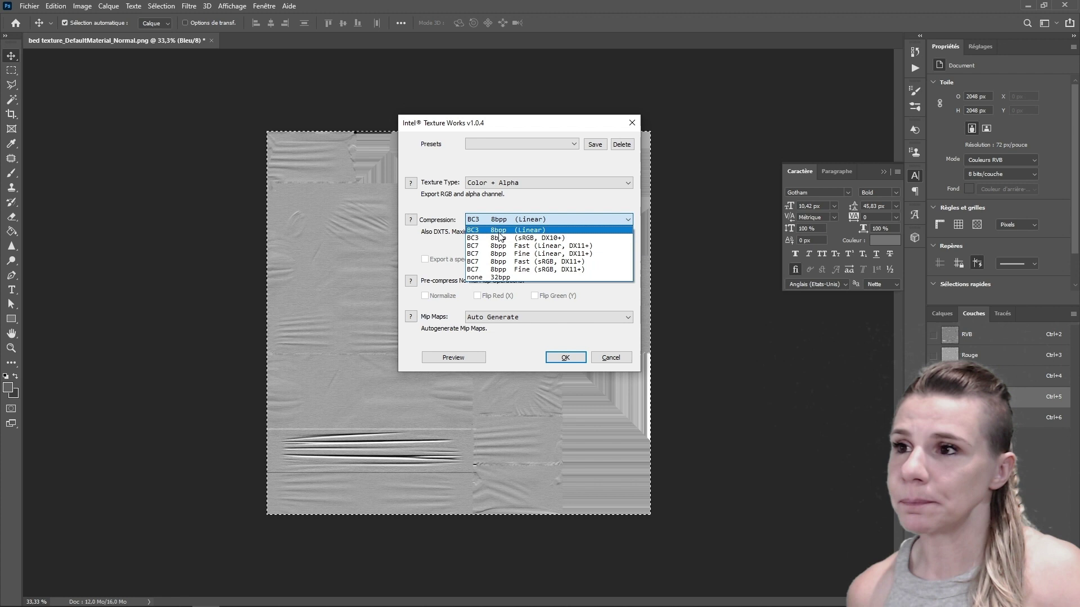
click(537, 230)
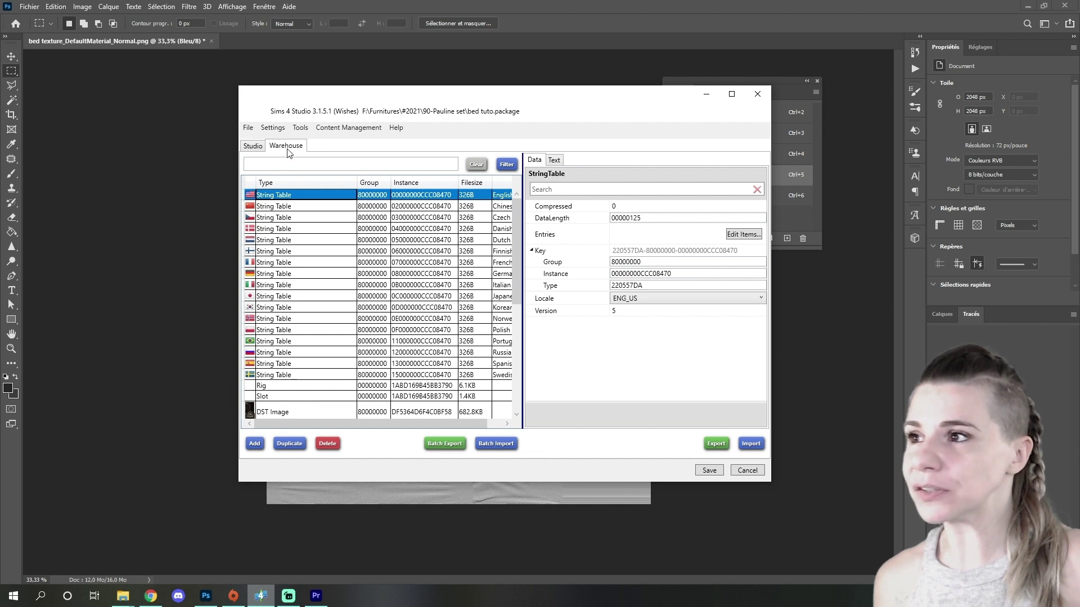
Preview the bed's DST Image resources: colour texture, grey normal map, pink textures, 4x4 image
scroll(318, 307, down, 4)
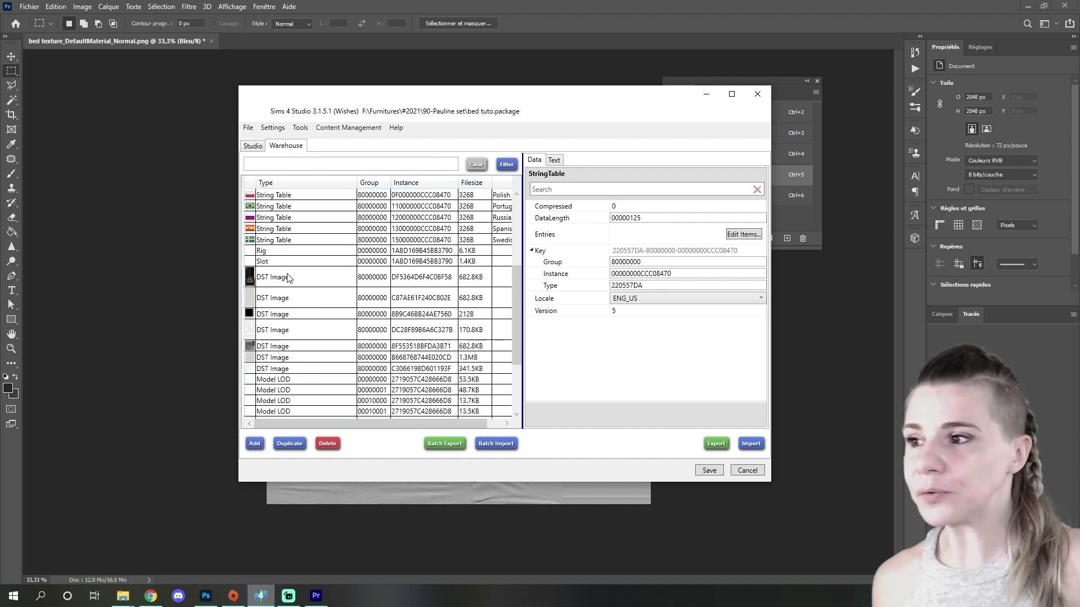
scroll(300, 349, up, 4)
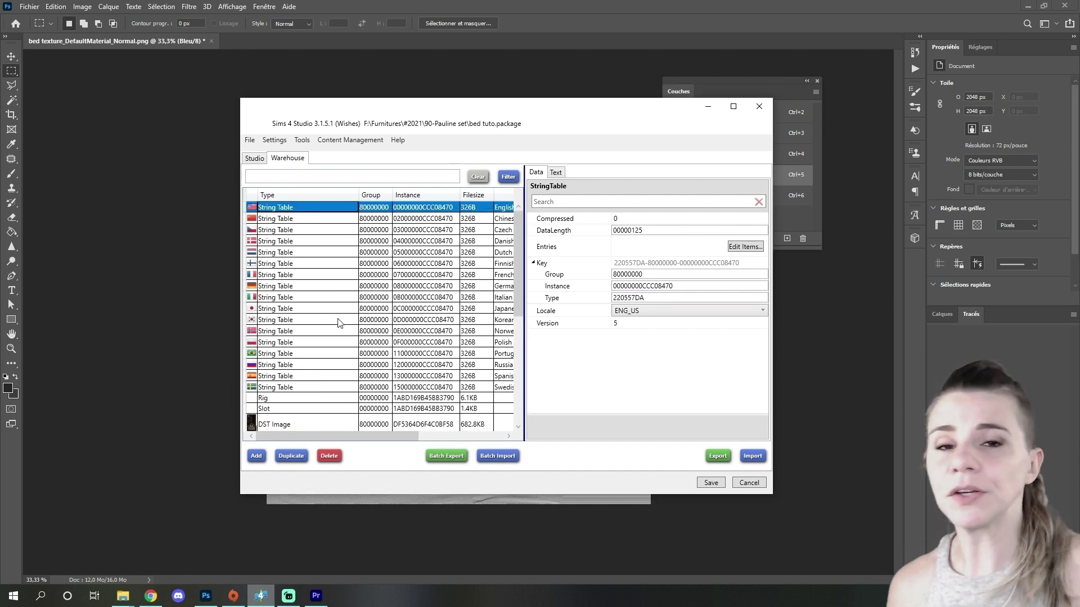
scroll(338, 323, down, 2)
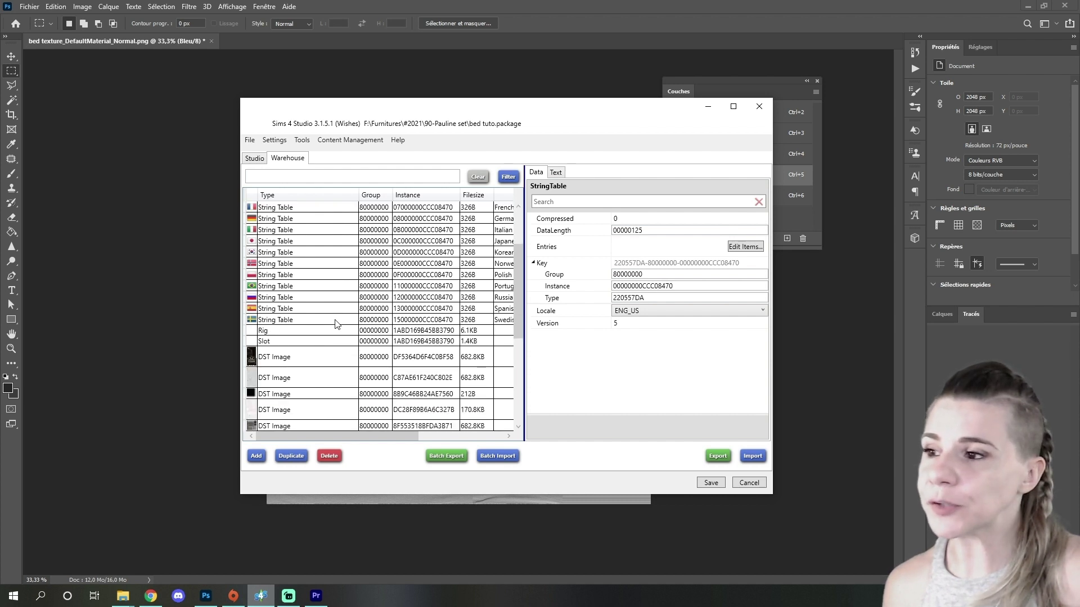
click(302, 359)
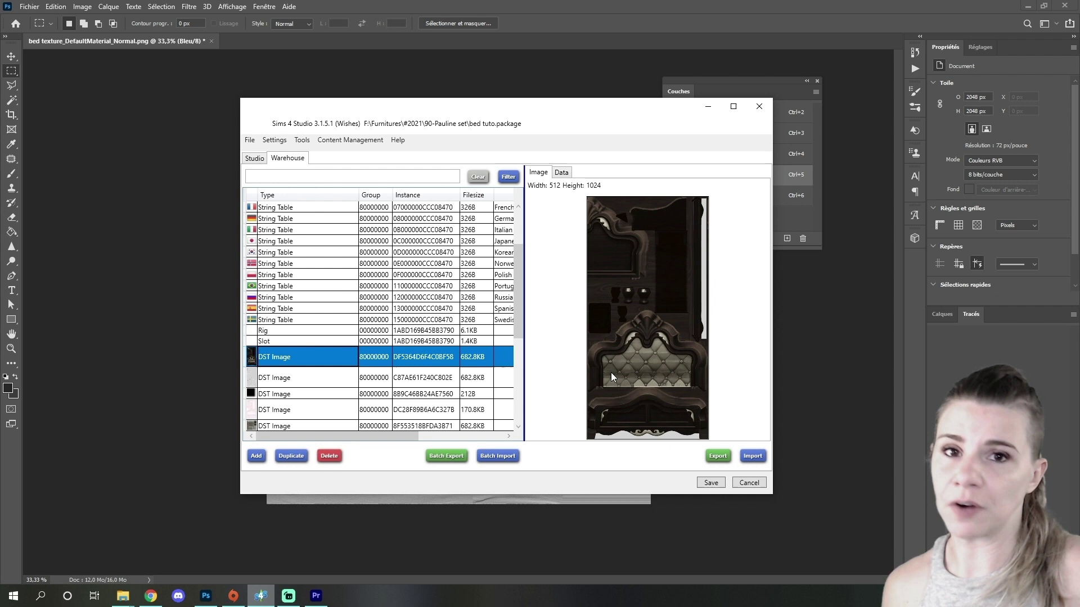
click(488, 376)
scroll(298, 319, down, 3)
click(295, 307)
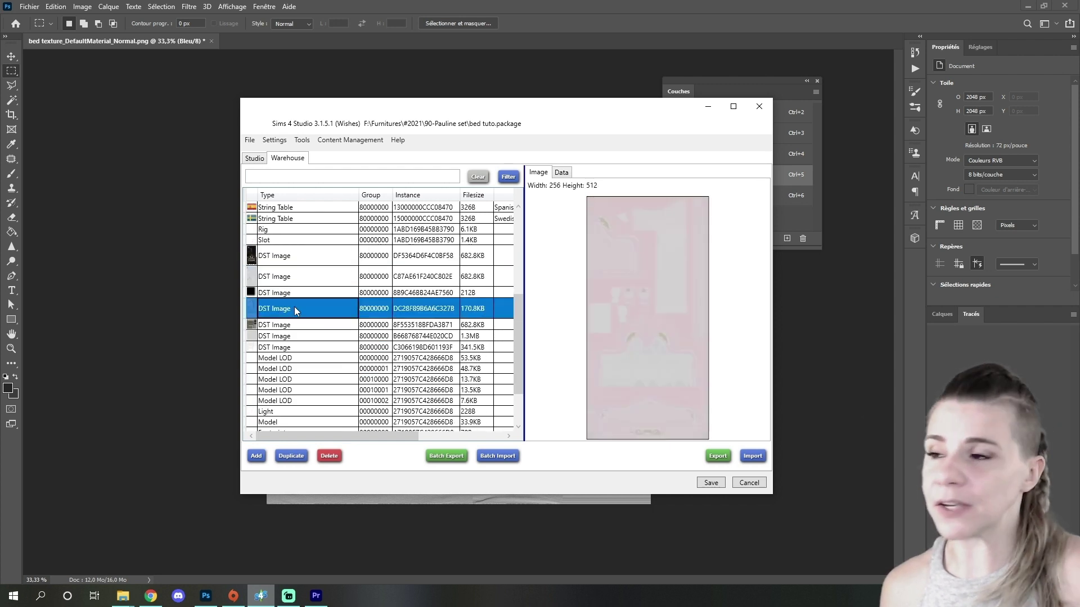
scroll(295, 306, up, 3)
click(307, 377)
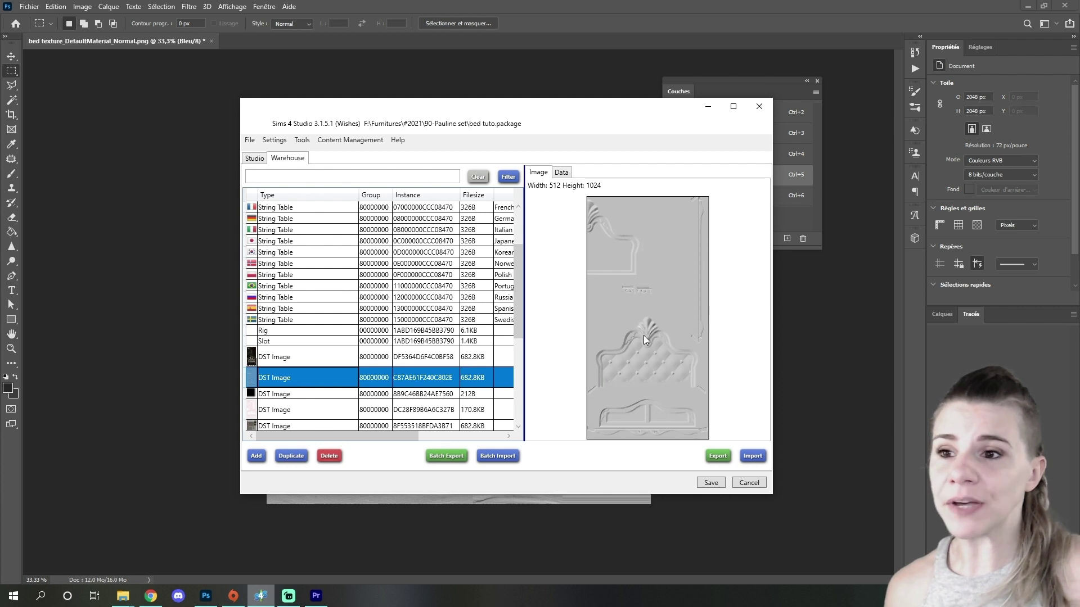
click(295, 410)
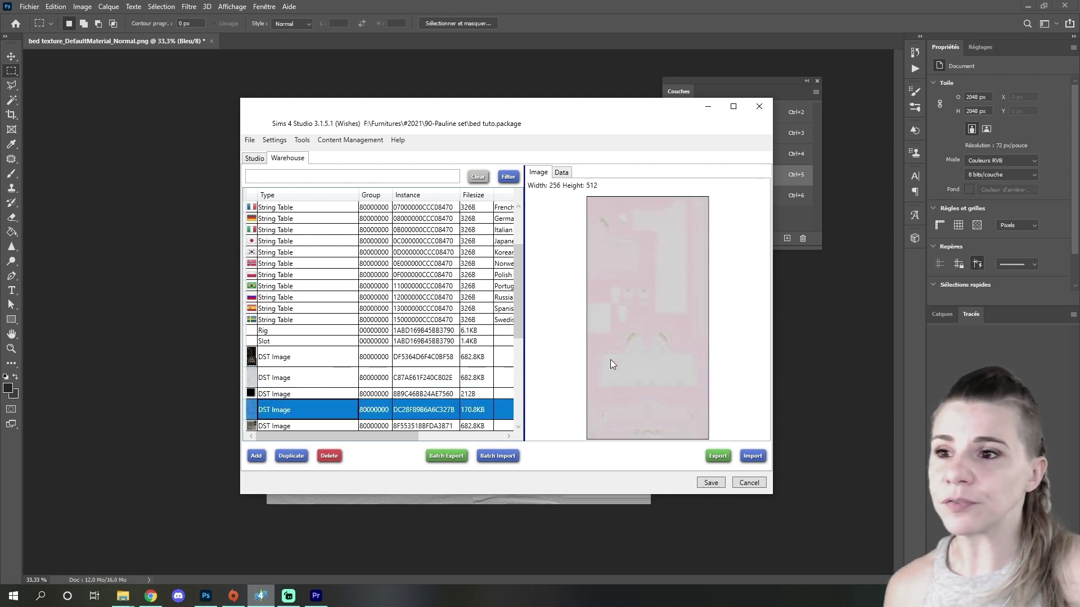
click(409, 394)
Select the 1024x1024 grey normal map resource and import Normal.dds over it
scroll(304, 316, down, 3)
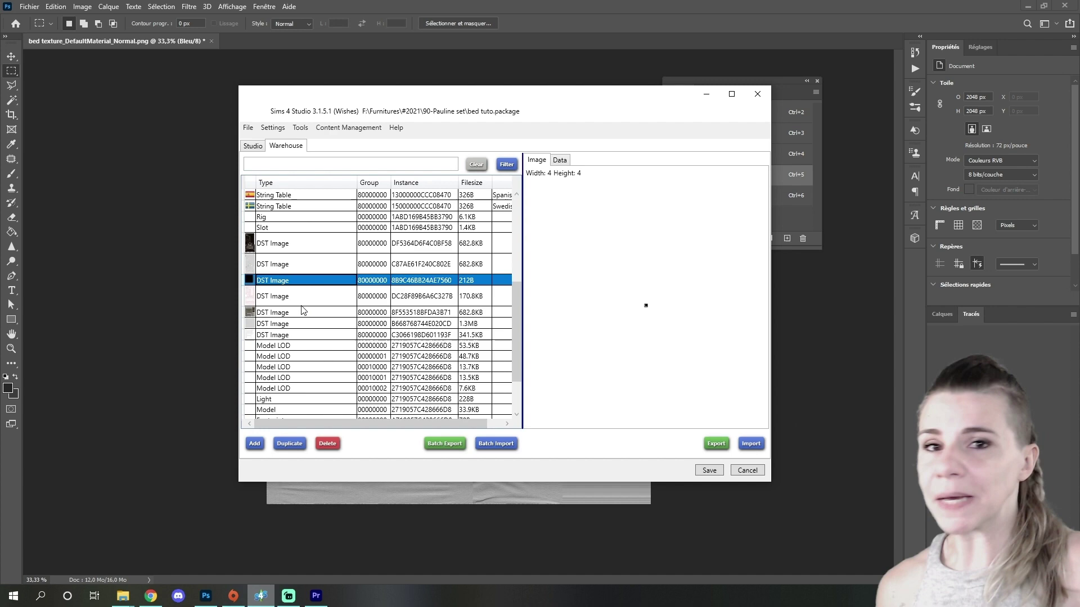
click(299, 244)
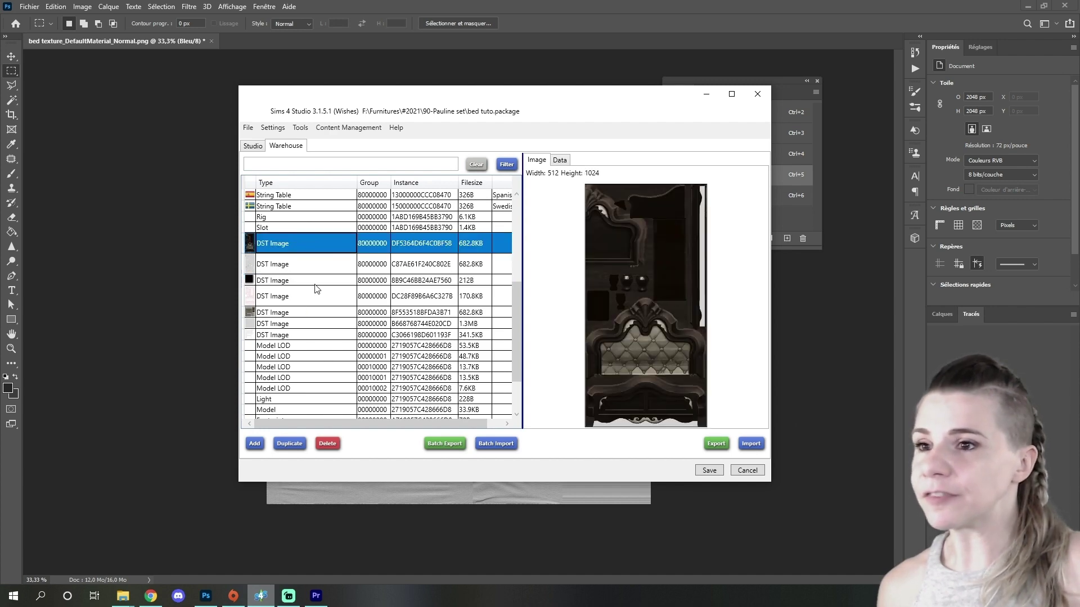
click(291, 316)
click(293, 324)
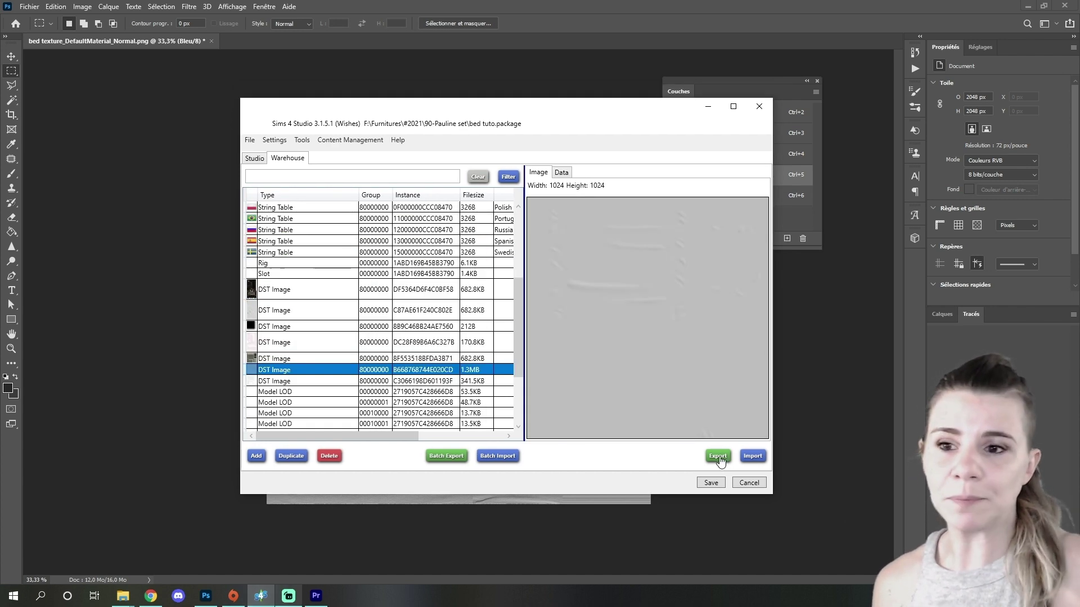
click(753, 456)
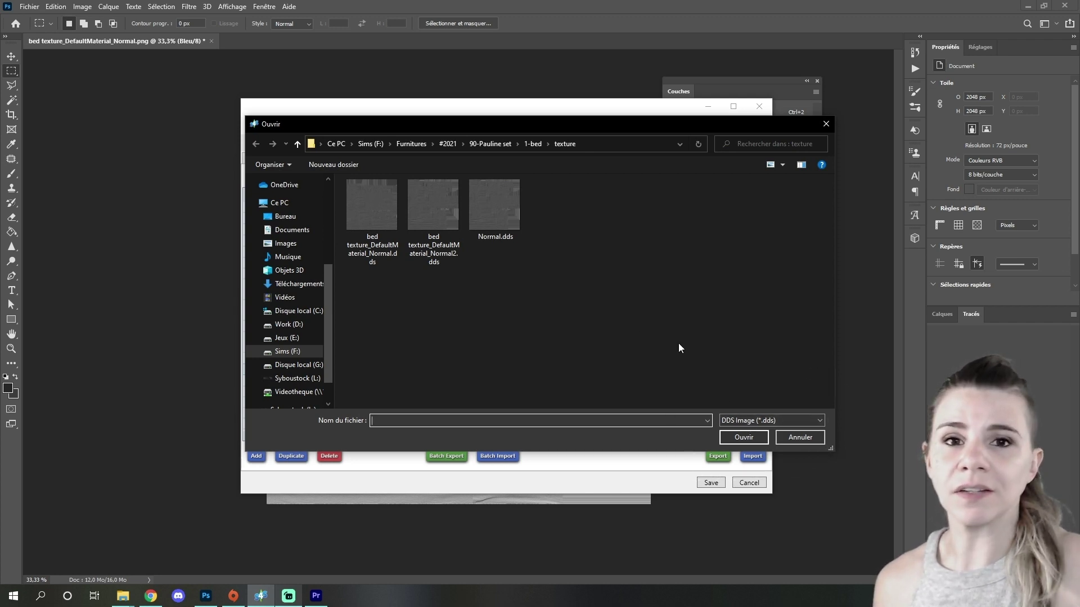
click(495, 216)
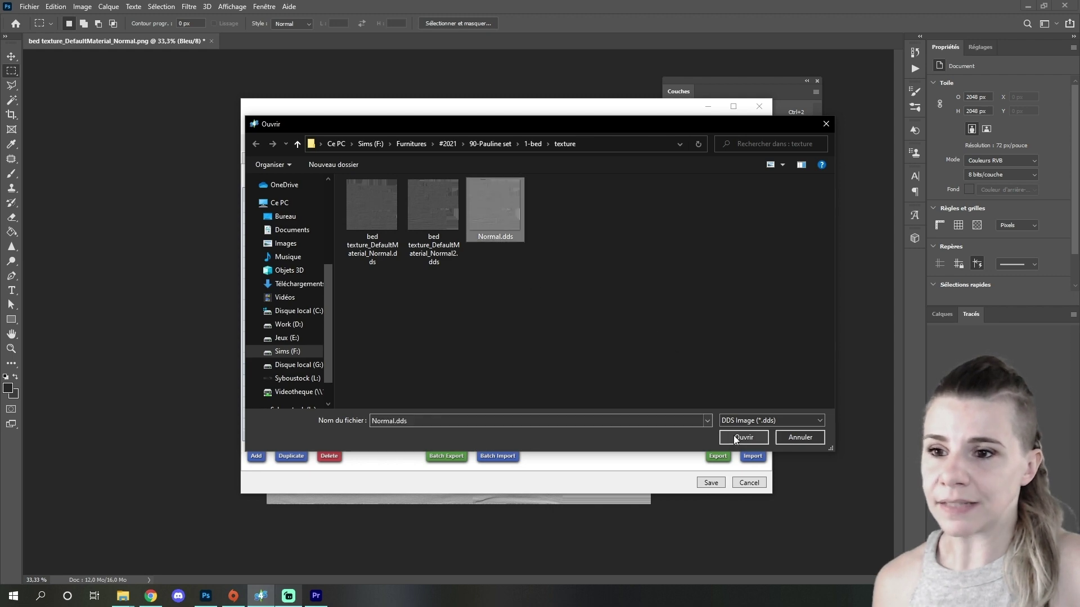
click(731, 437)
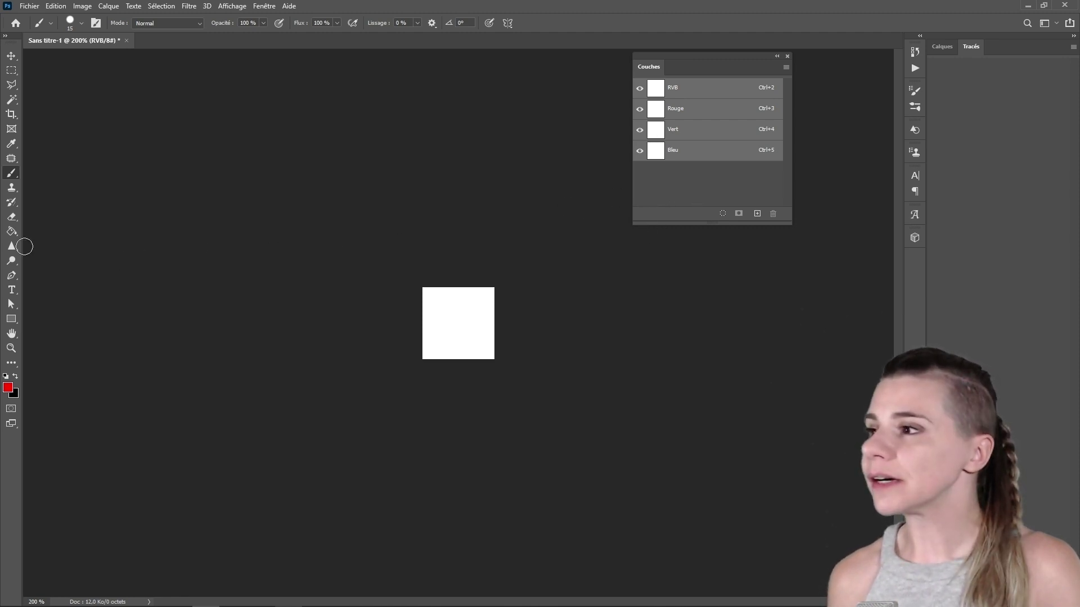
With the Paint Bucket, set the foreground colour to grey R/V/B 128 (808080)
click(11, 231)
click(8, 388)
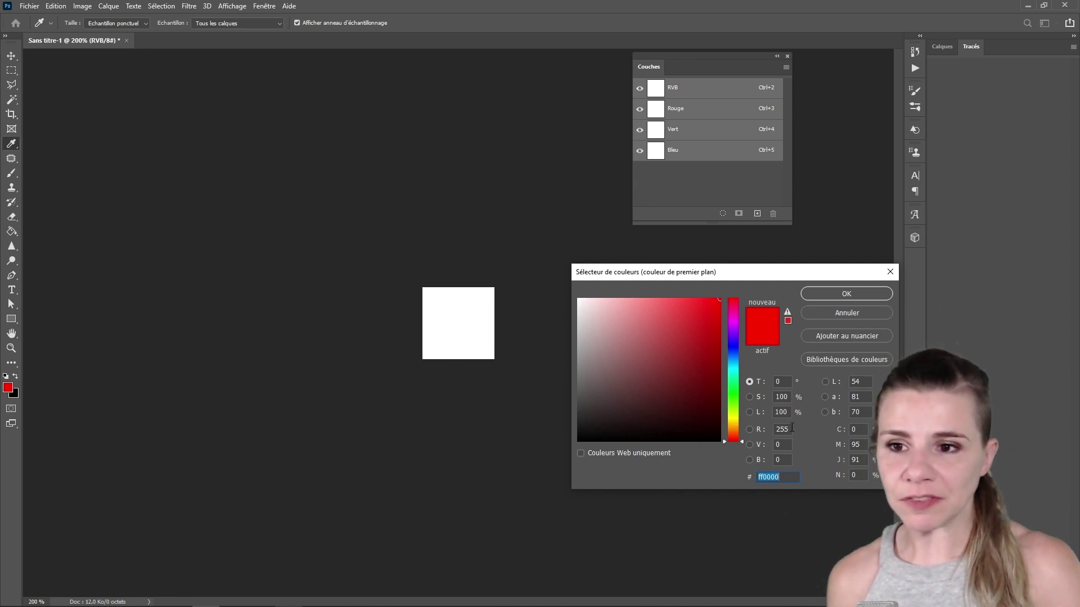
click(781, 429)
text(128)
key(Tab)
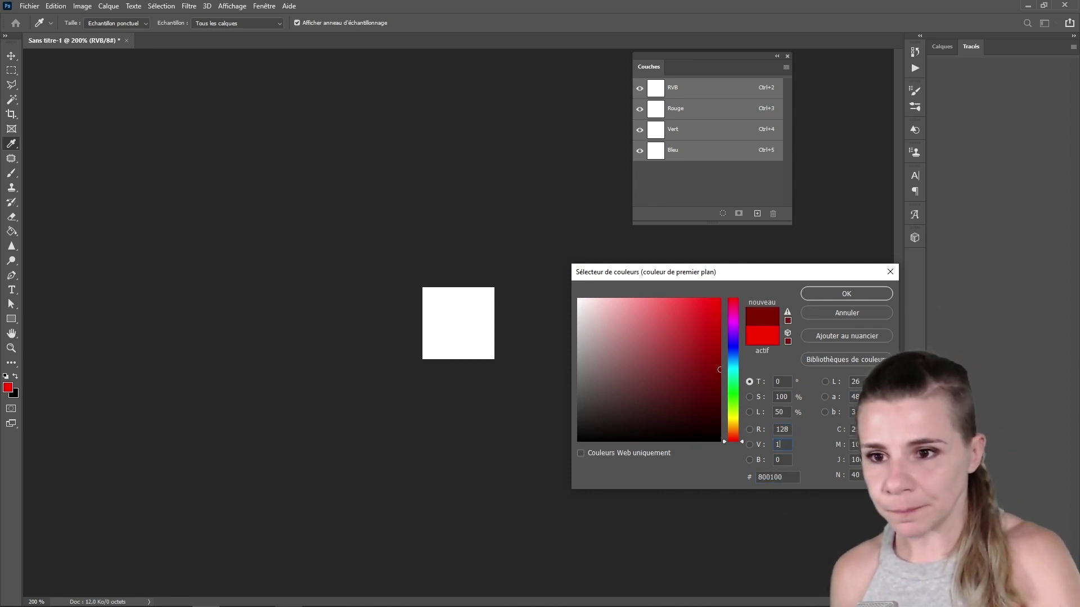
text(128)
key(Tab)
text(128)
key(Return)
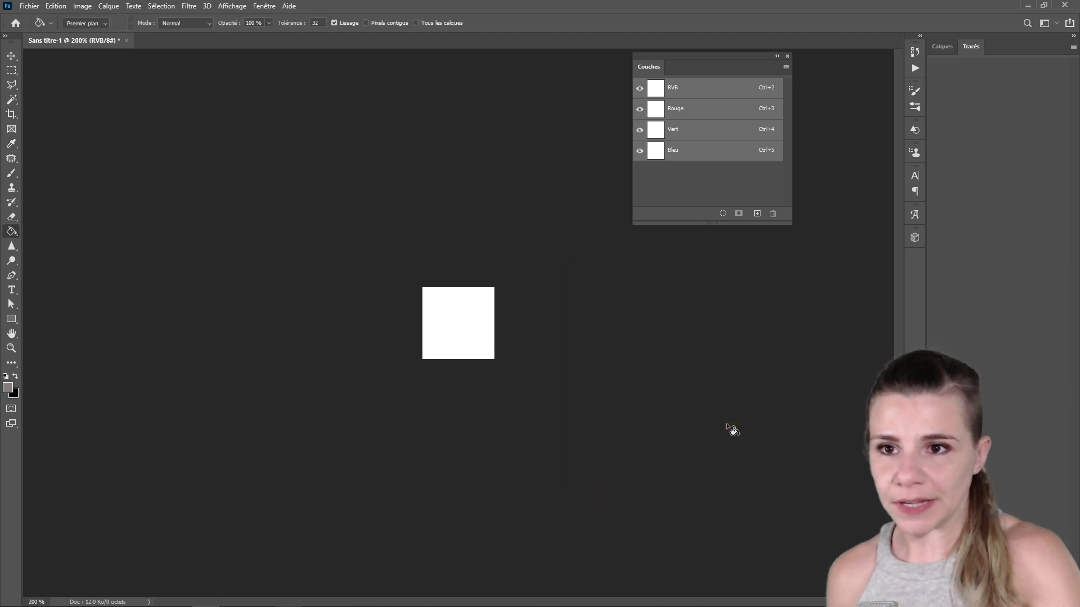
Fill the square grey, then fill a new Alpha 1 channel grey as well
click(463, 323)
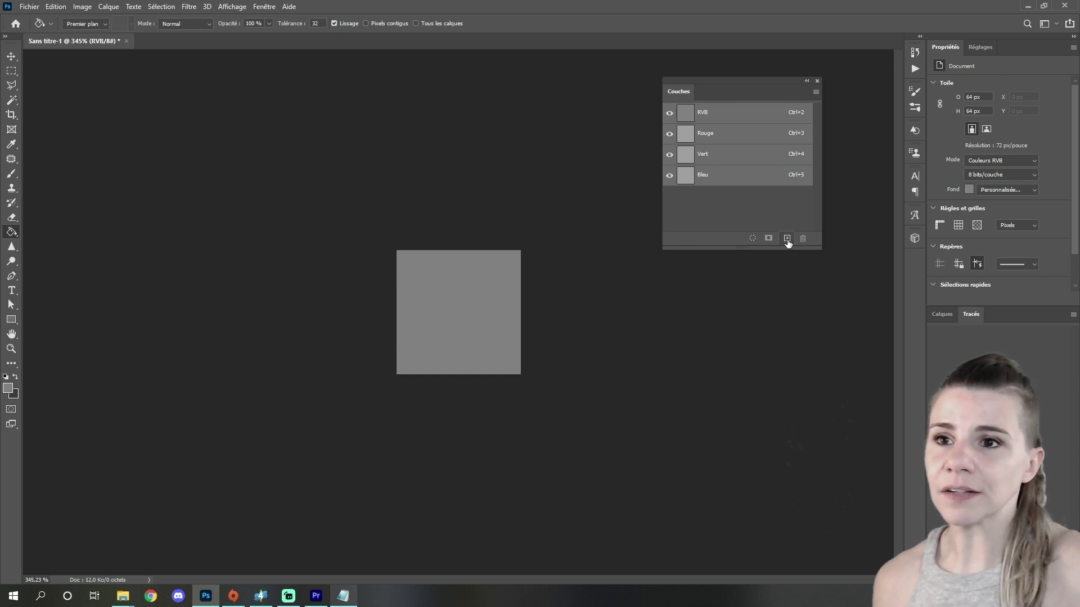
click(787, 239)
click(421, 351)
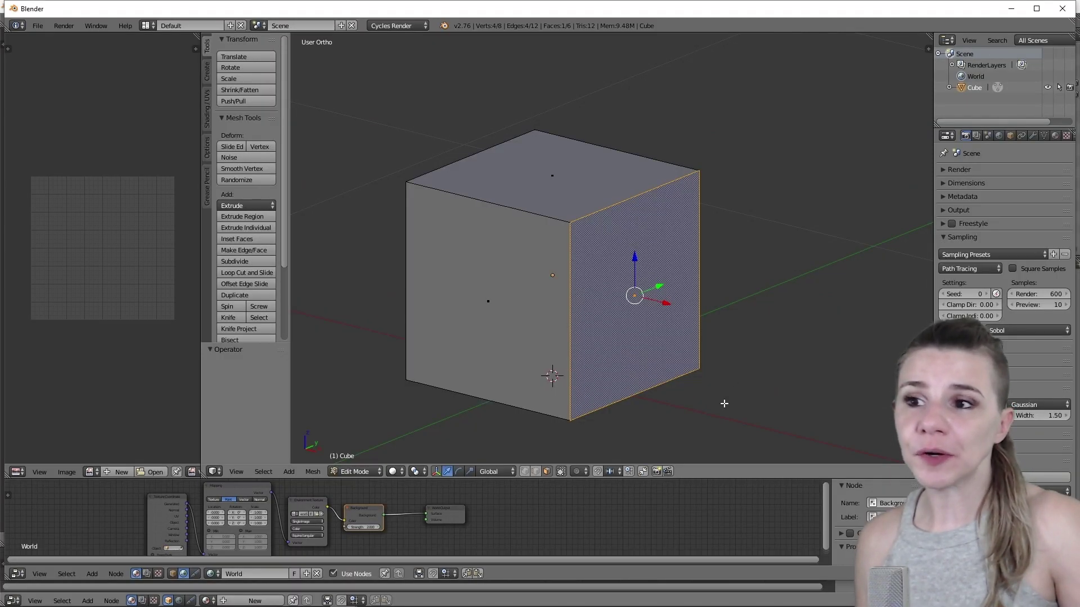
Inset a panel into the cube's side face by extruding, scaling down and extruding again
key(e)
right_click(735, 415)
key(s)
click(694, 381)
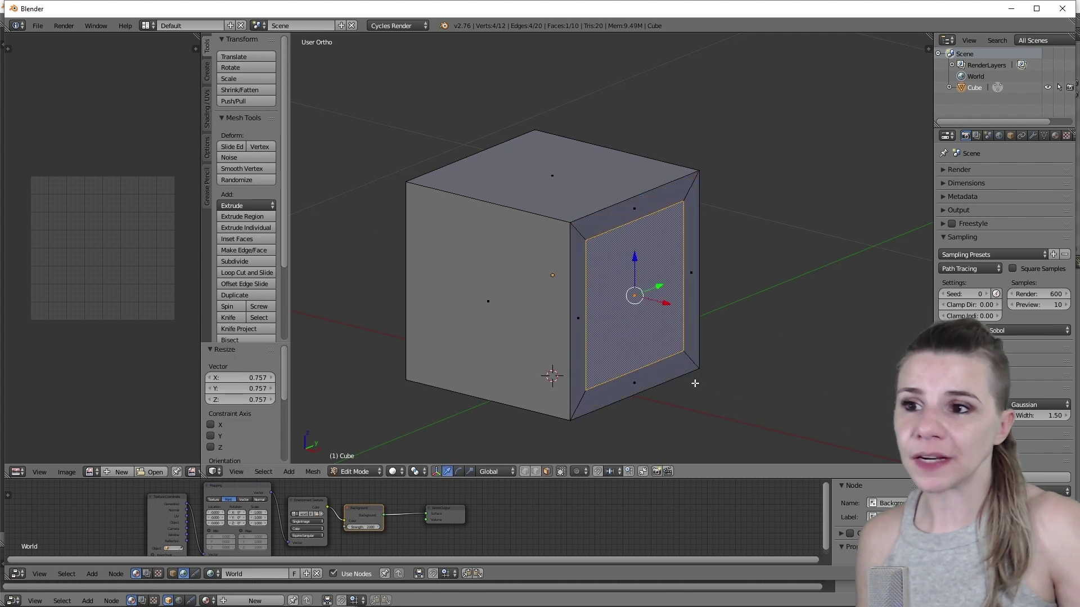
key(e)
click(646, 373)
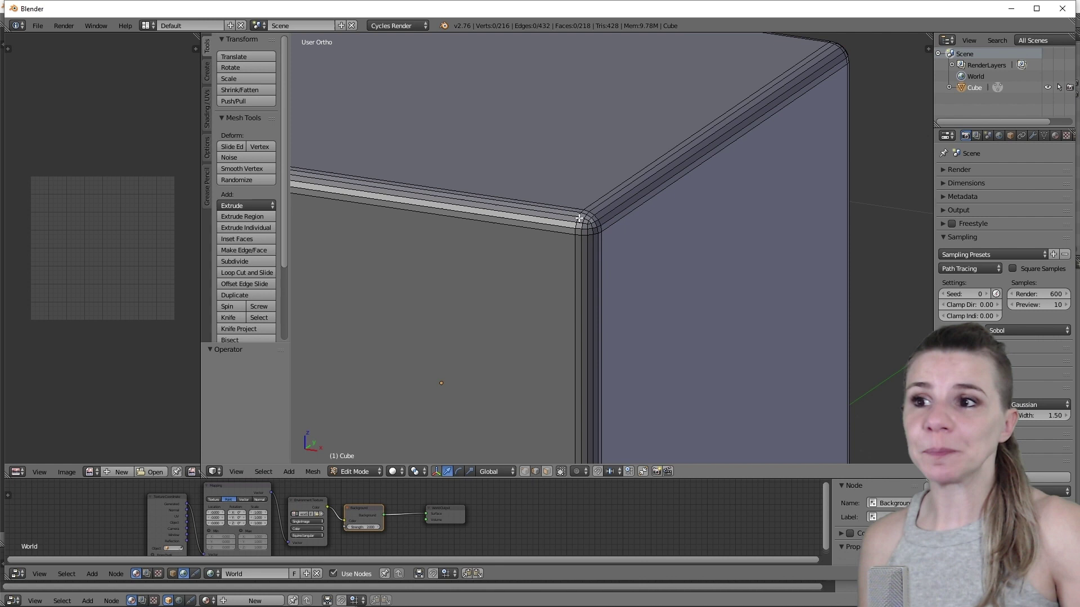
Select the four bevel edge loops and apply an edge operation to them
alt+right_click(586, 261)
alt+shift+right_click(586, 231)
alt+shift+right_click(597, 242)
alt+shift+right_click(607, 216)
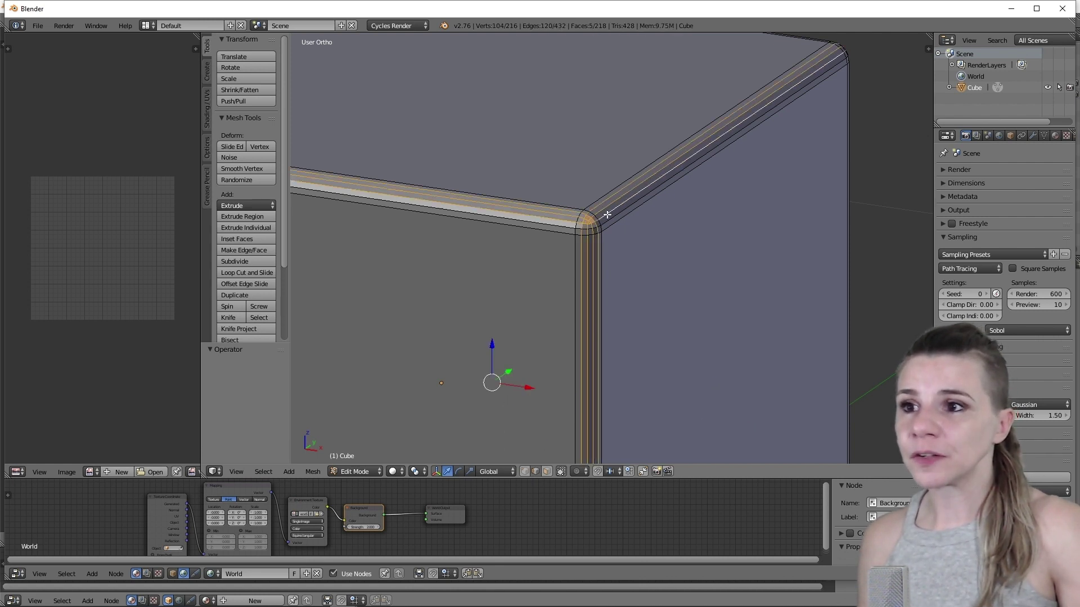
key(ctrl+e)
click(580, 264)
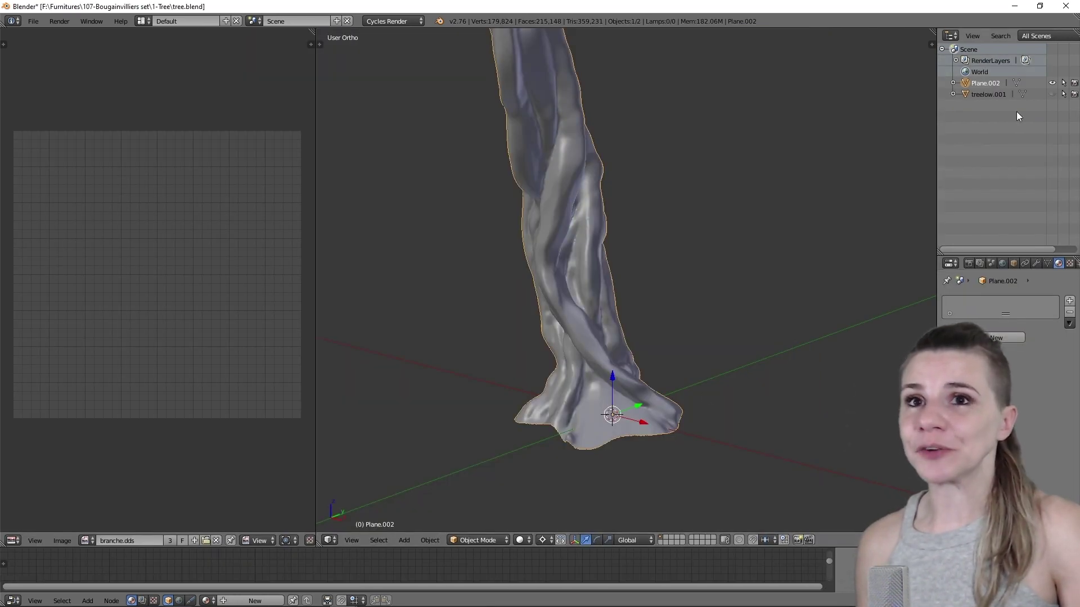
Hide Plane.002, show treelow.001, and enter Edit Mode on the low-poly tree
click(1052, 82)
click(1052, 94)
right_click(611, 336)
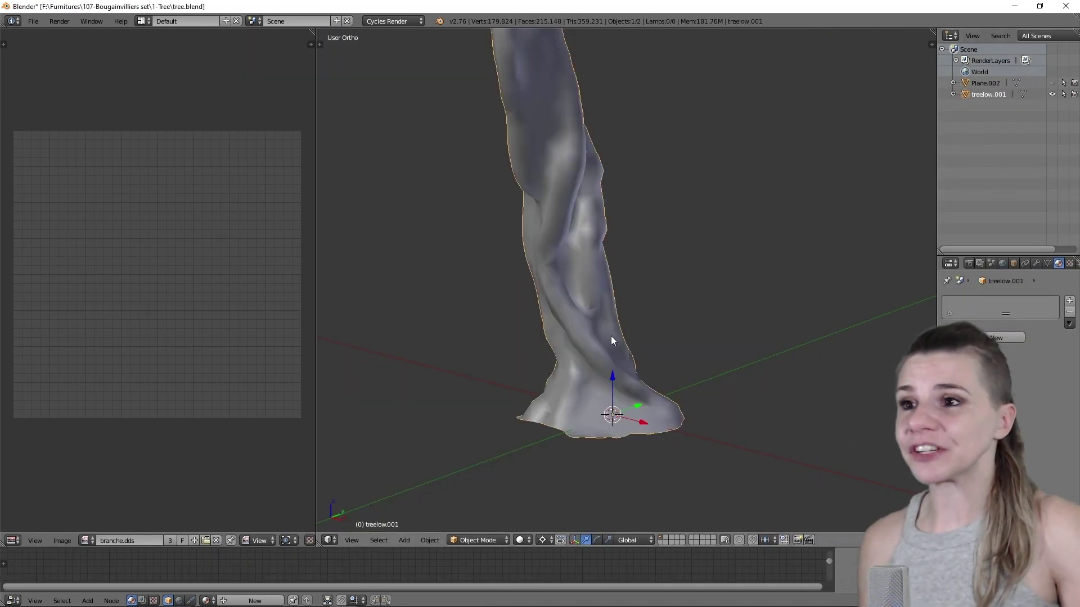
key(Tab)
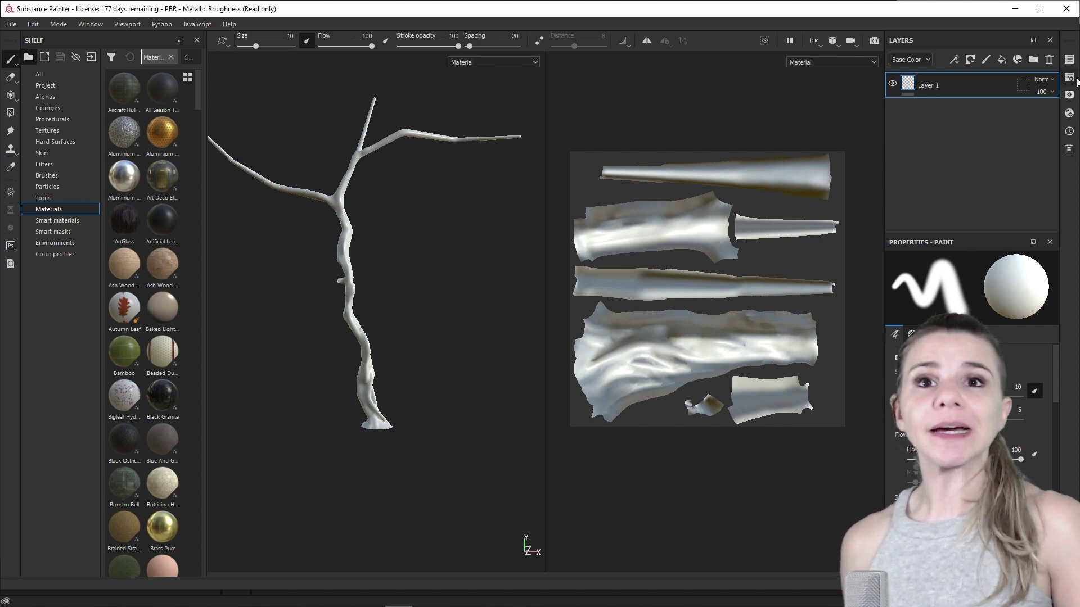
Bake the tree's mesh maps at 2048 output size using tree.obj as the high-definition mesh
click(1069, 78)
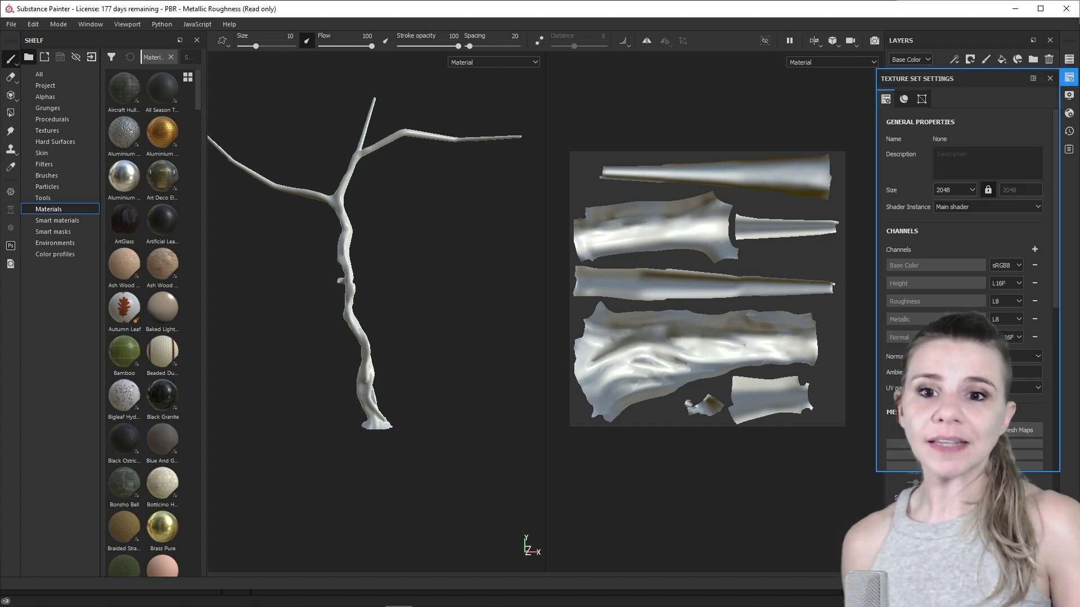
click(1022, 430)
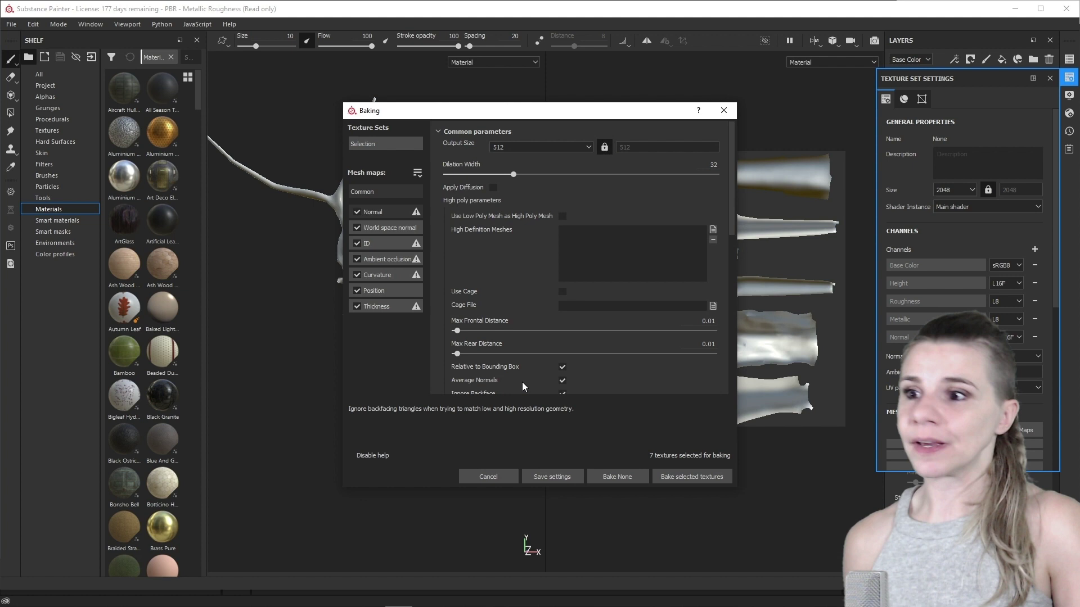
click(716, 233)
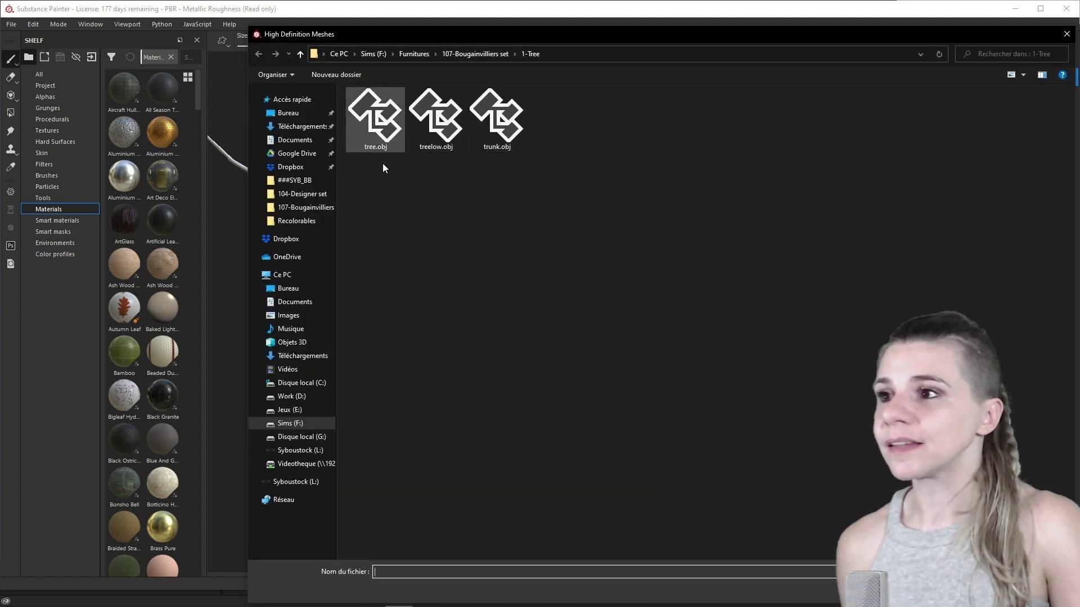
double_click(375, 117)
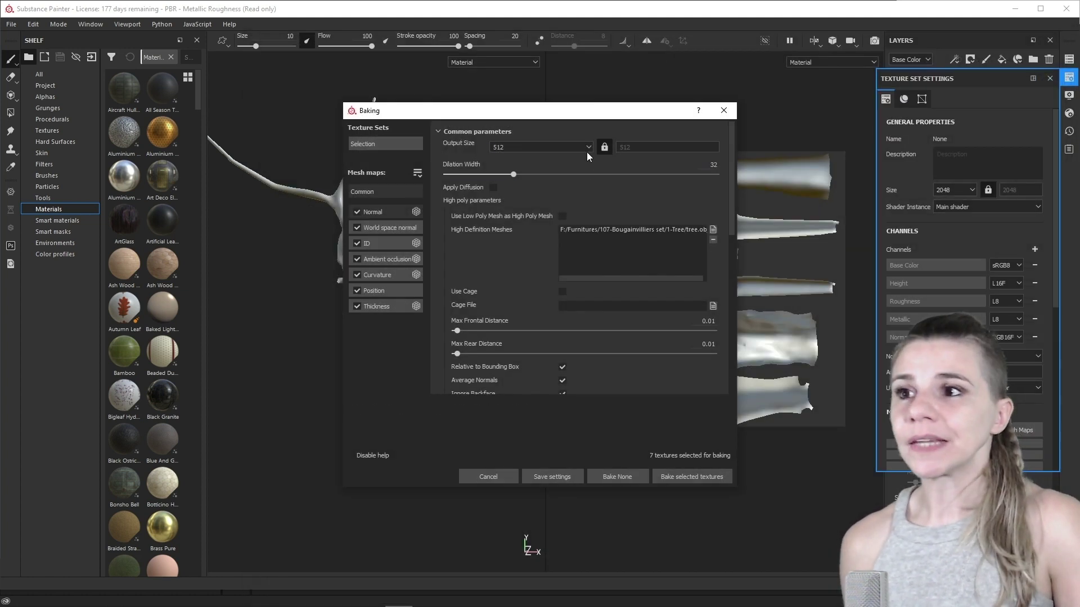
click(589, 145)
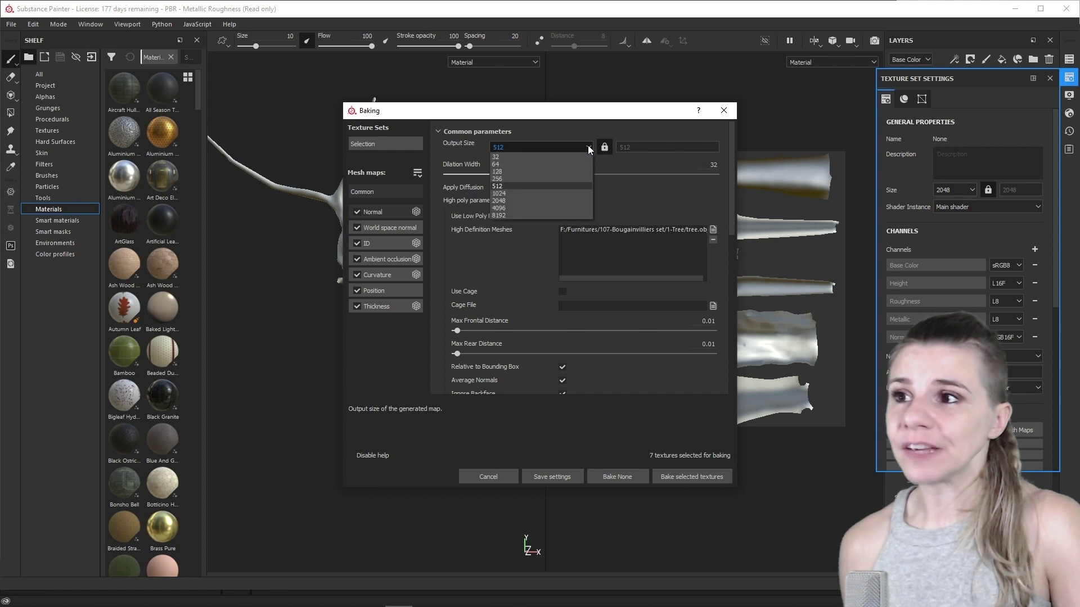
click(525, 201)
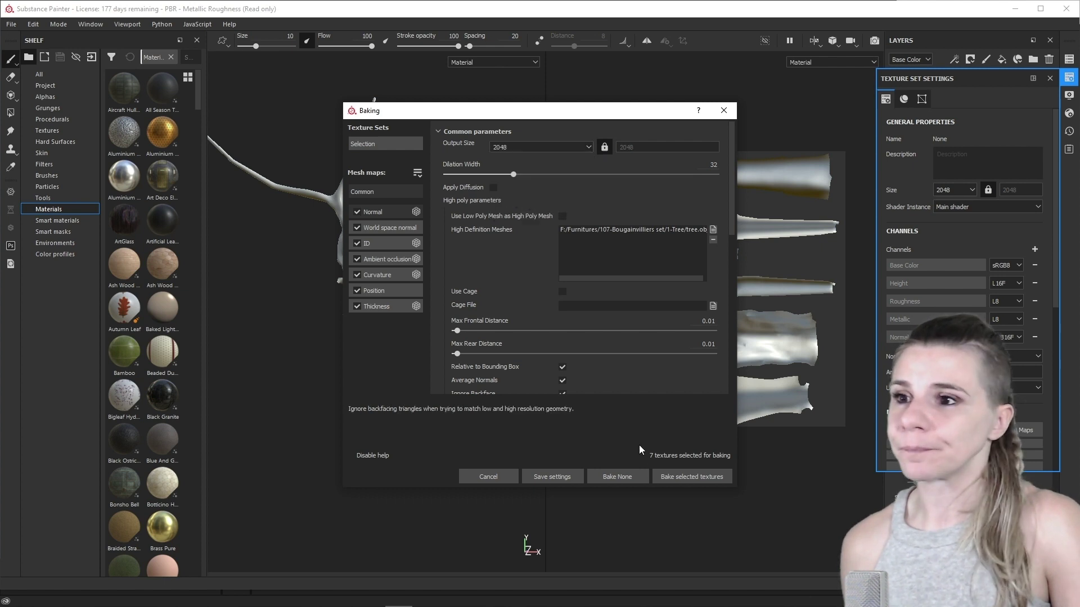
click(680, 476)
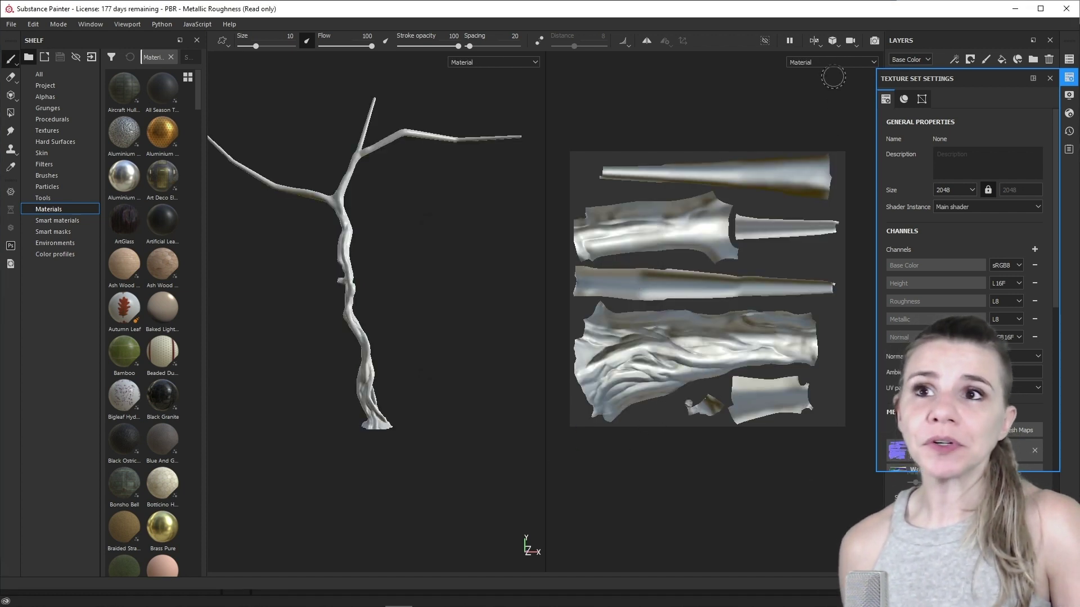
Set the viewport display to Normal+Height+Mesh, then zoom and rotate around the tree trunk
click(833, 61)
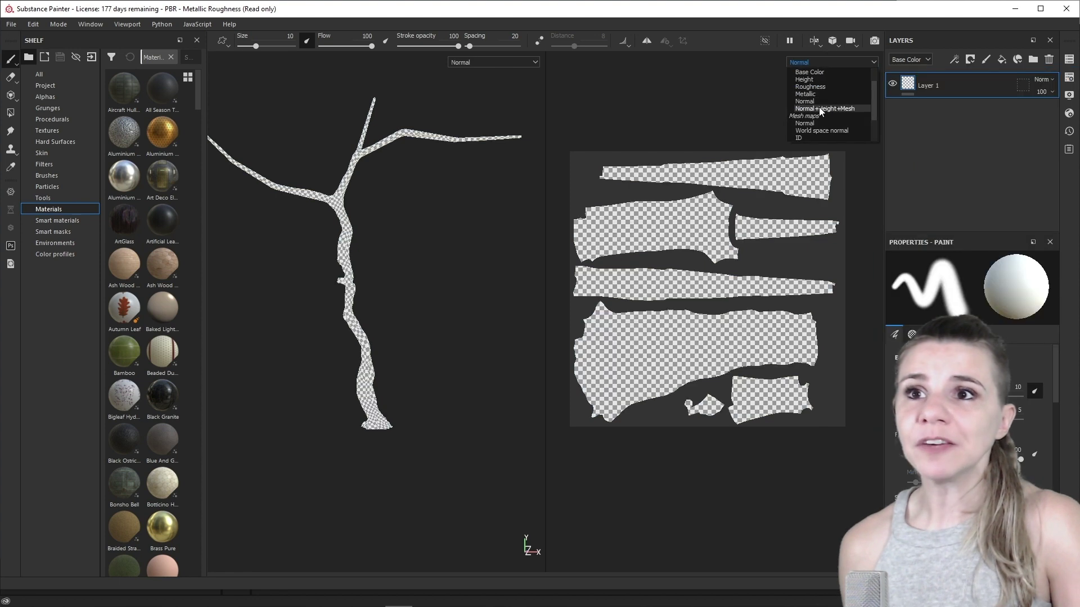
click(823, 109)
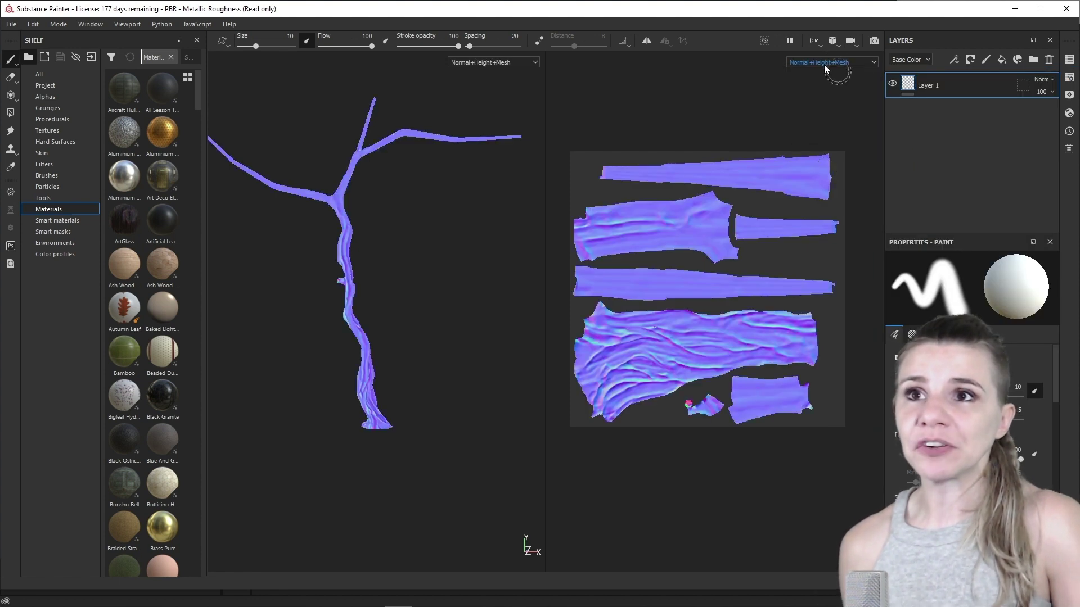
scroll(397, 513, up, 6)
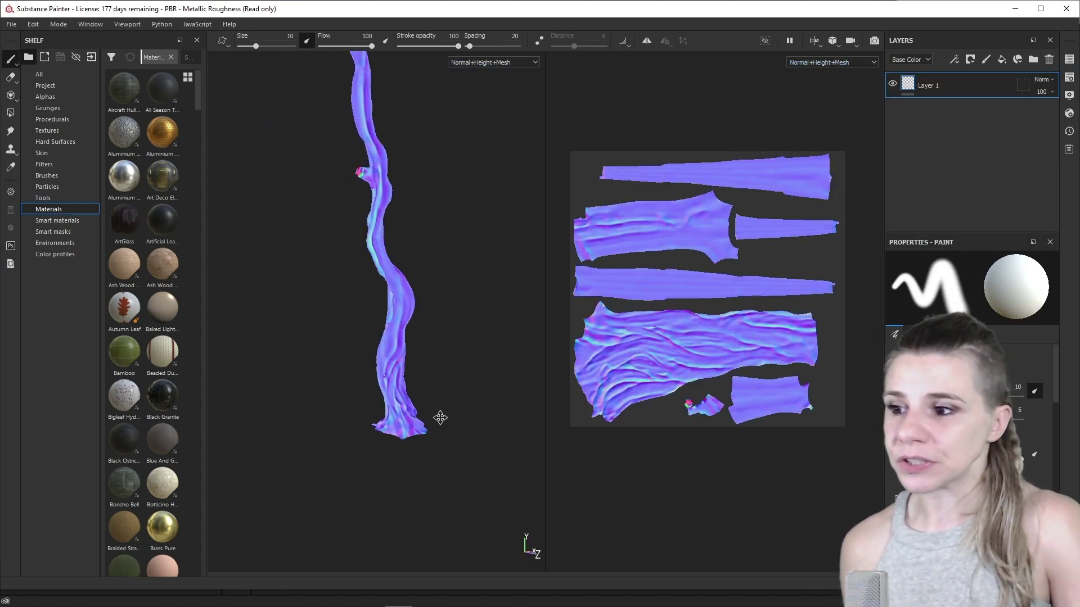
scroll(417, 445, up, 2)
drag(416, 450, 645, 311)
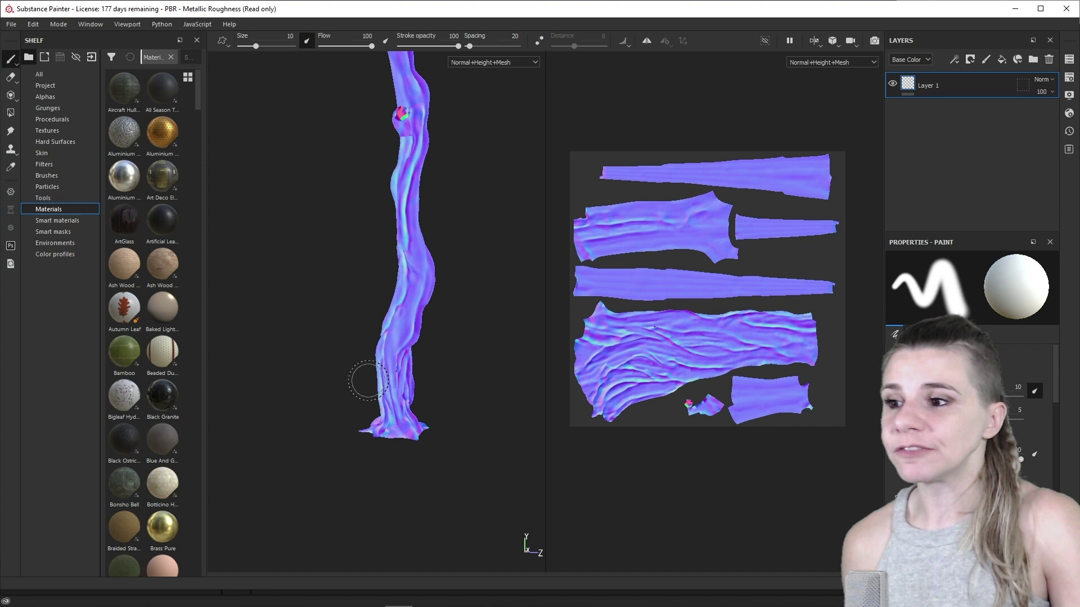
Rebake the tree's mesh maps in Substance Painter with Max Frontal Distance at 0.093
click(1070, 80)
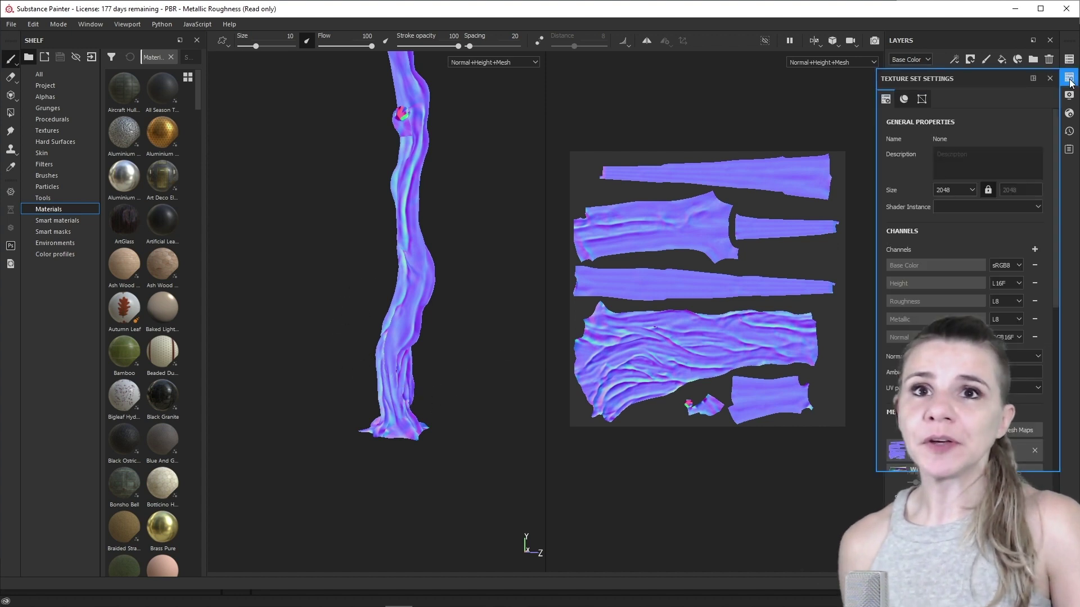
click(1021, 431)
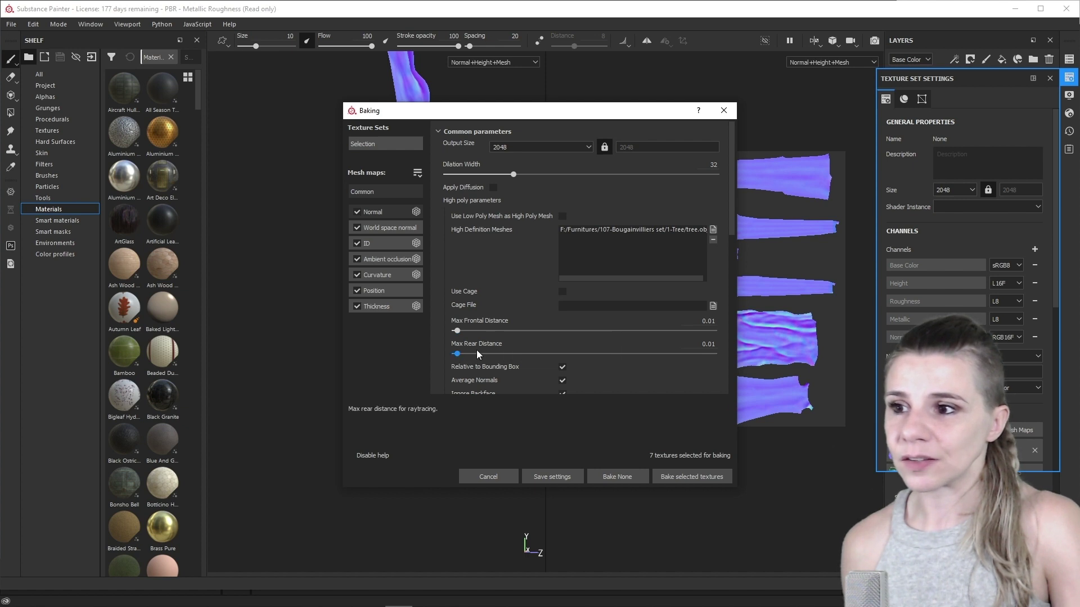
drag(457, 331, 479, 331)
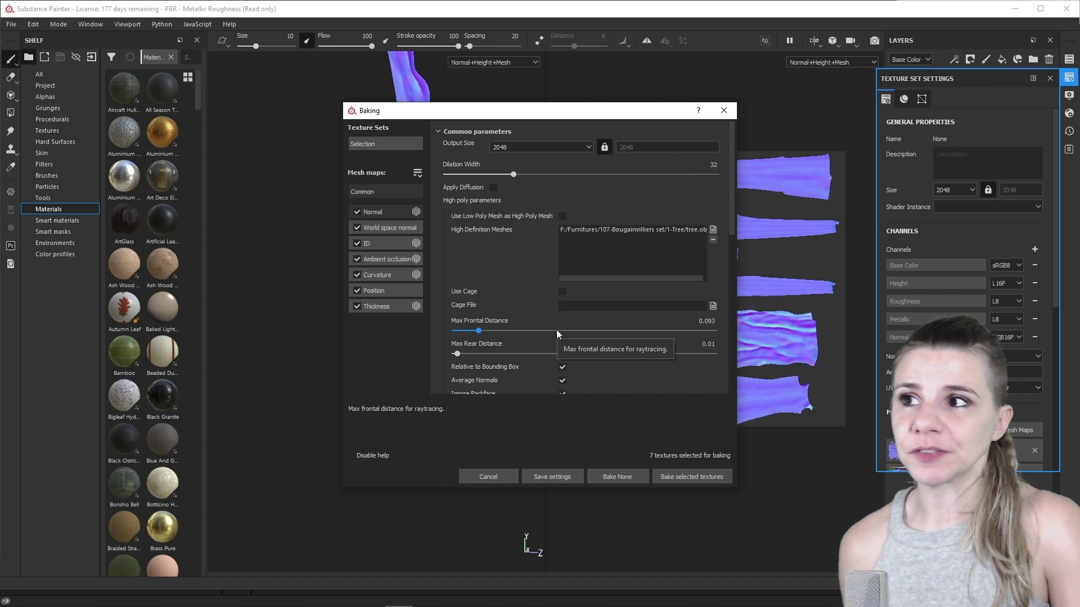
click(691, 476)
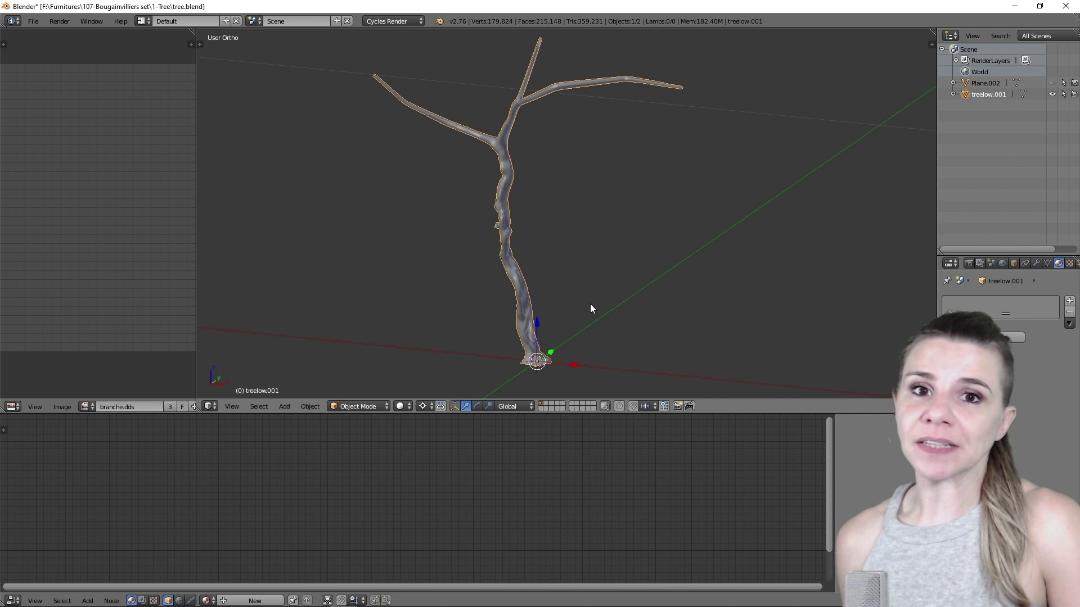
Make Plane.002 visible, frame the tree, and keep Cycles Render as the render engine
drag(589, 304, 554, 267)
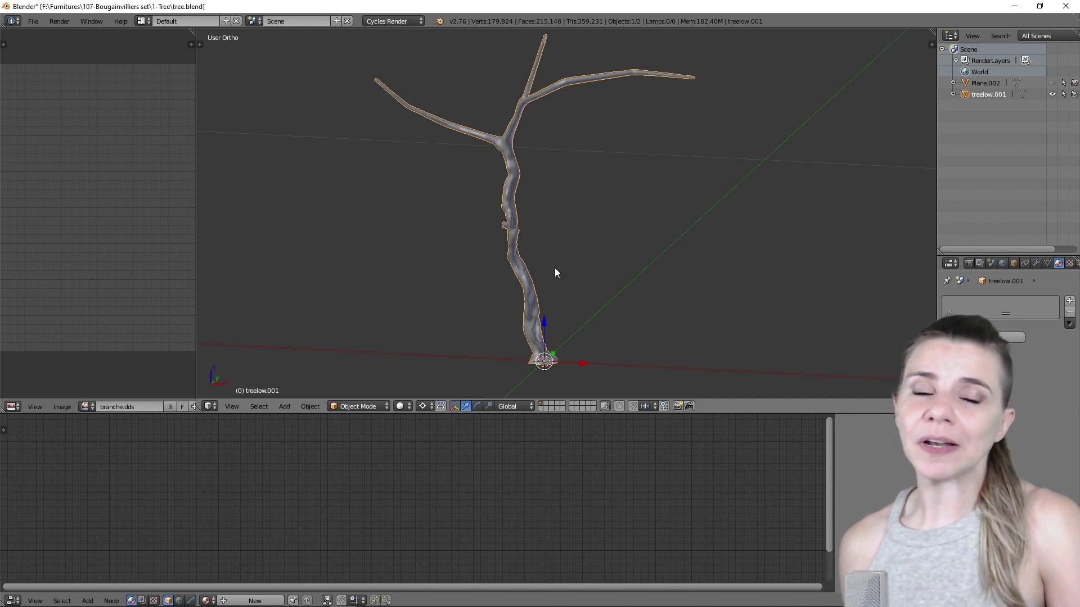
drag(555, 268, 570, 274)
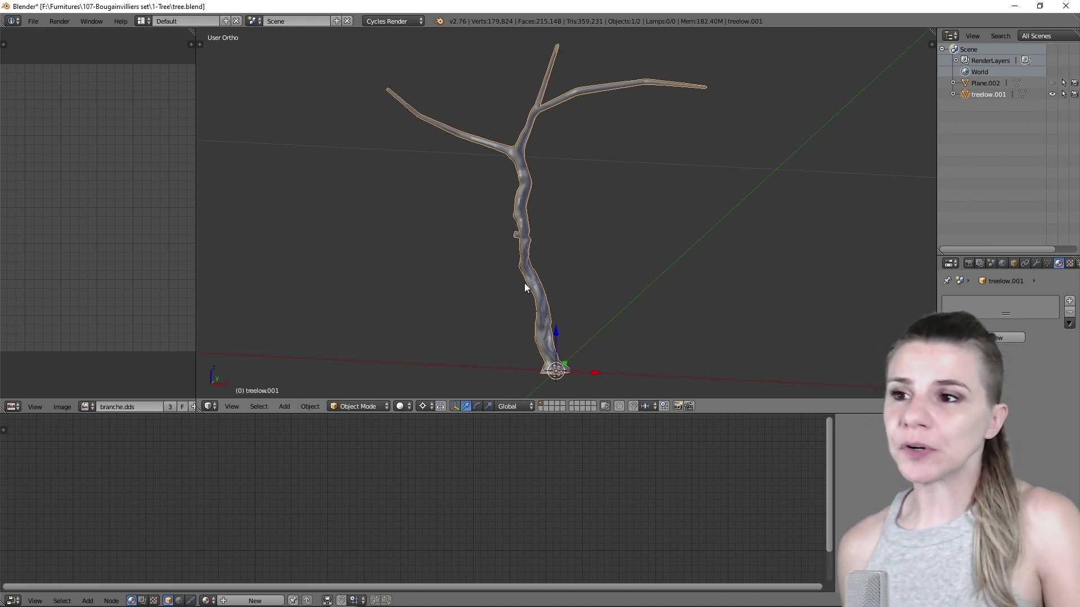
click(1052, 83)
key(n)
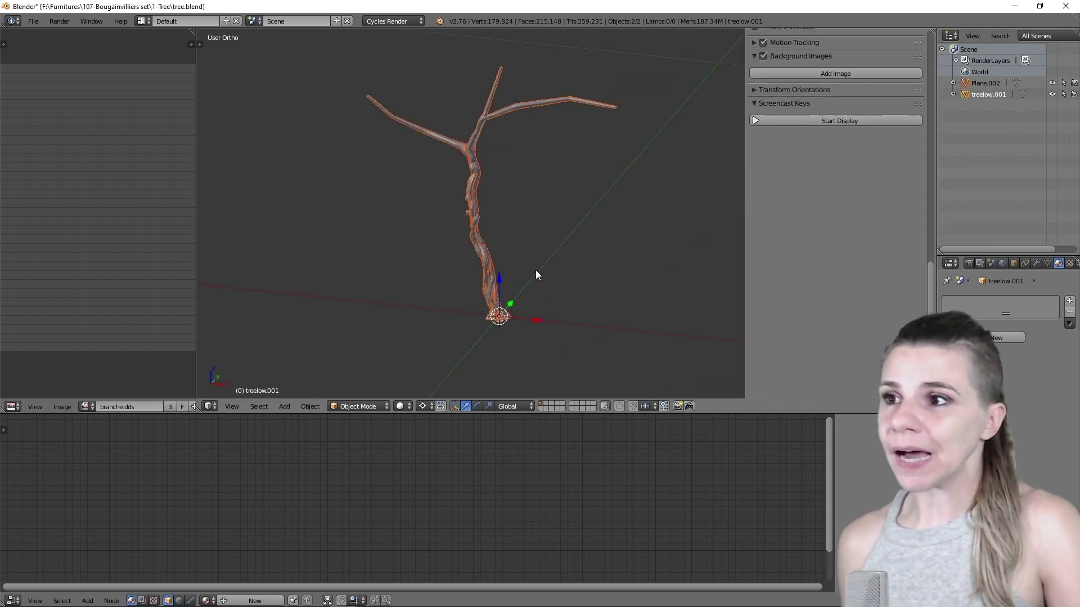
key(z)
key(KP_1)
scroll(535, 269, up, 5)
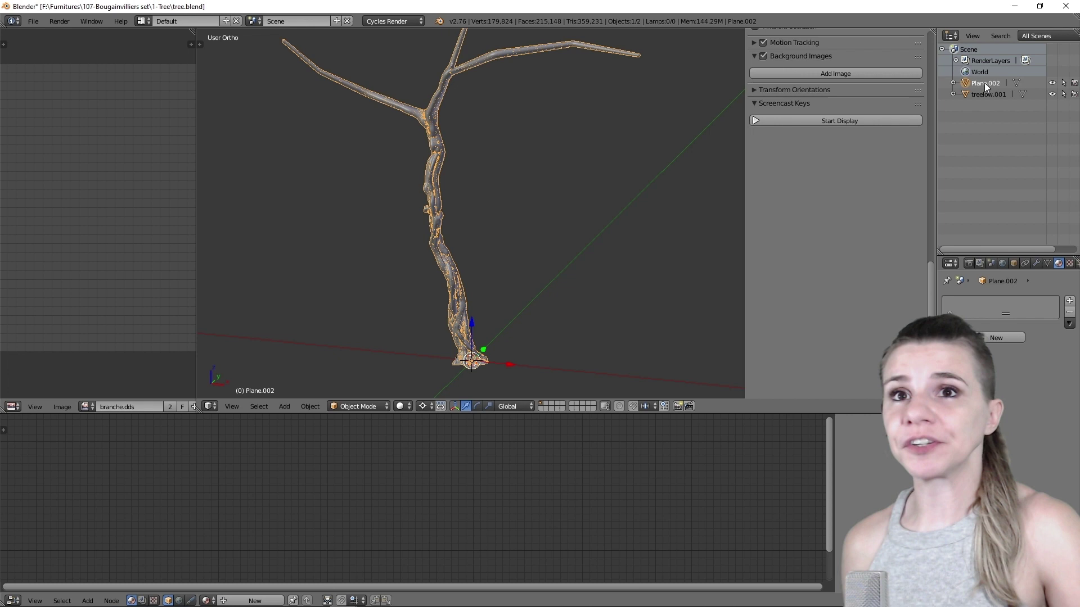
click(399, 22)
click(385, 59)
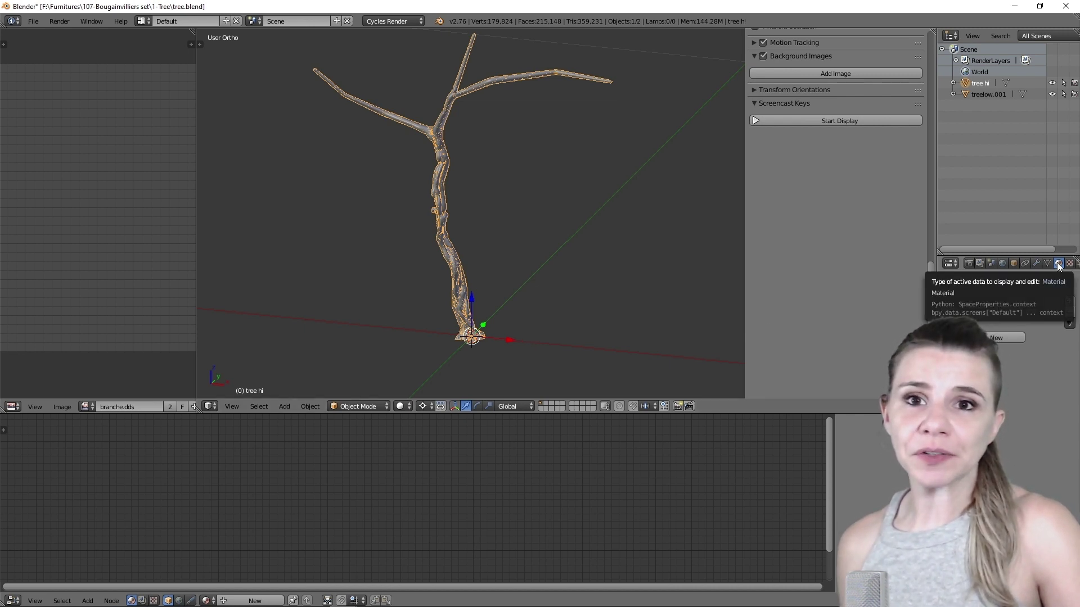
Create a new Material.001 with a Diffuse BSDF on treelow.001
click(1070, 301)
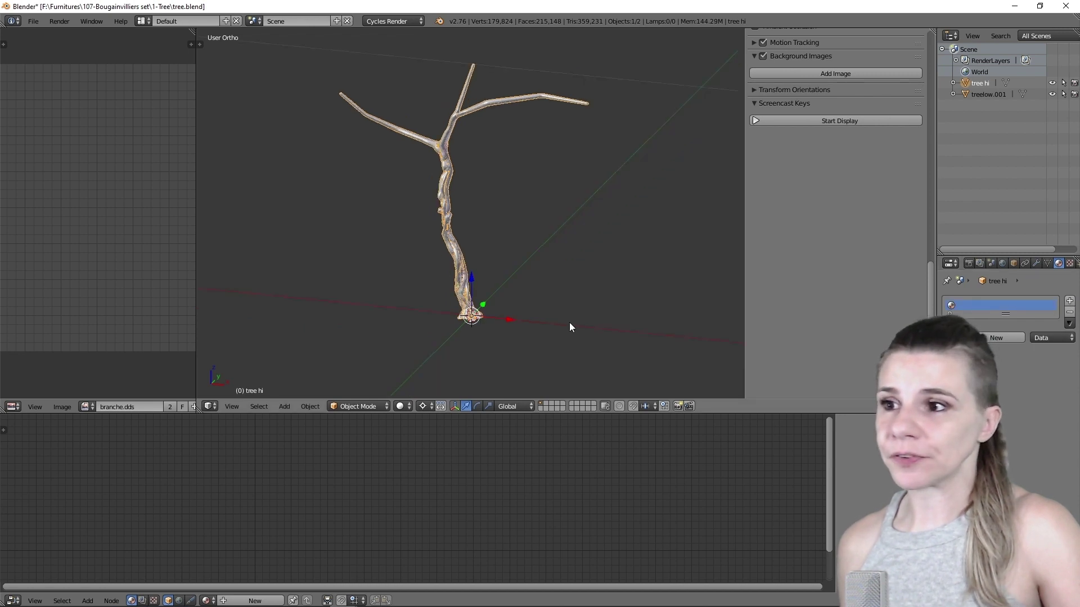
drag(570, 322, 577, 262)
scroll(576, 262, up, 4)
click(988, 94)
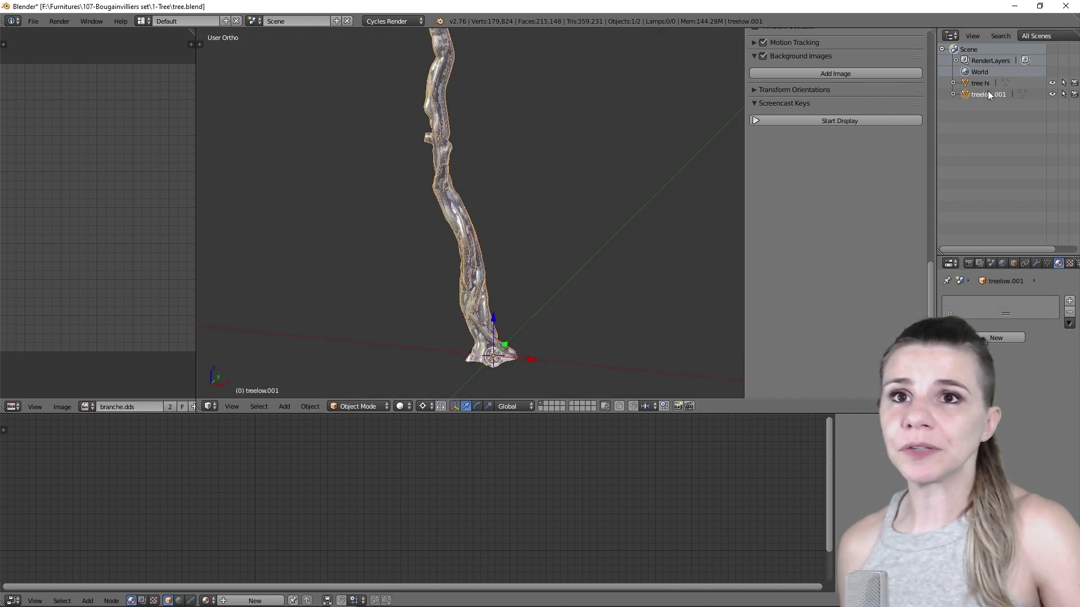
click(994, 338)
Switch an editor to the image editor and unlink the branche.dds image
drag(322, 508, 430, 523)
scroll(452, 538, up, 2)
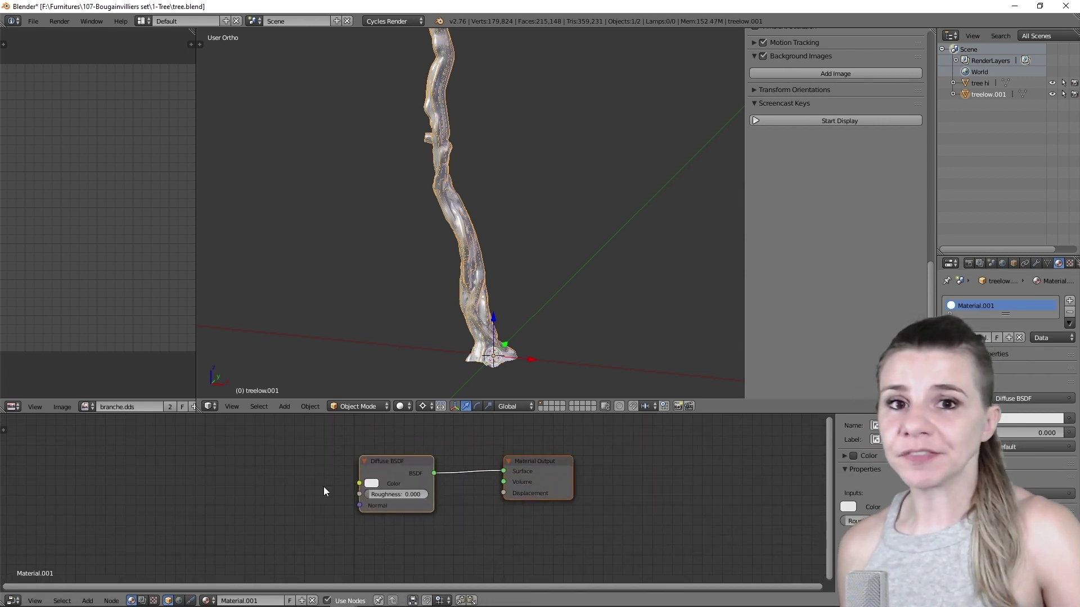
click(12, 601)
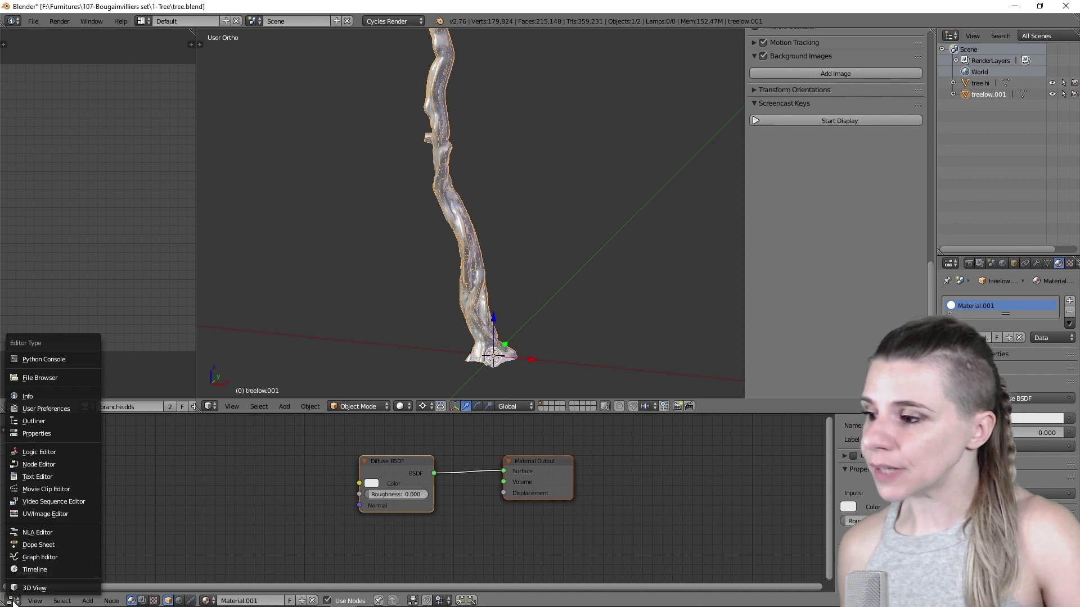
click(46, 466)
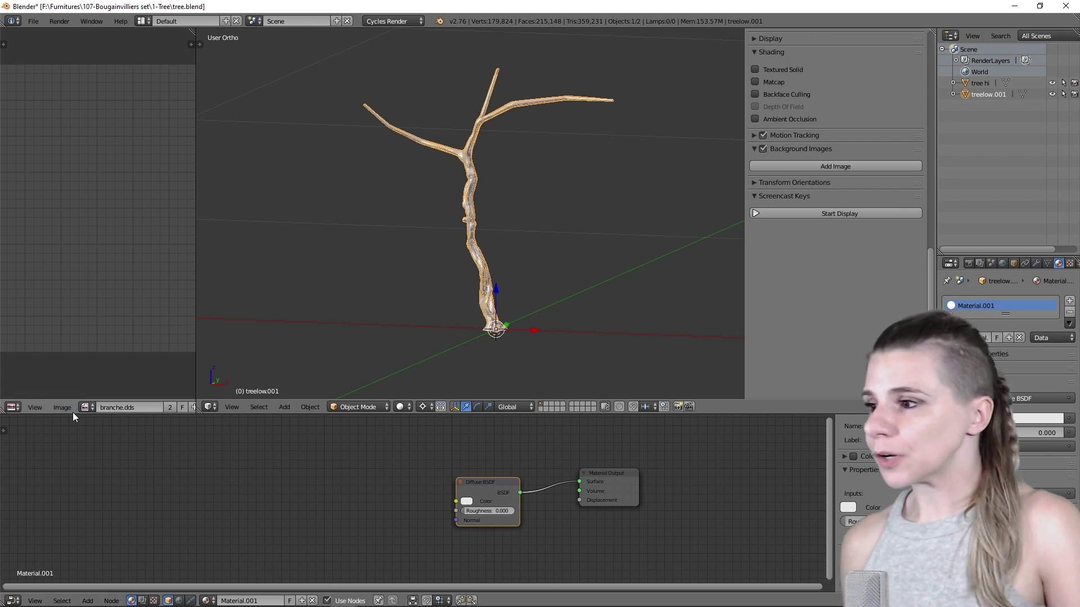
scroll(141, 405, down, 2)
click(183, 406)
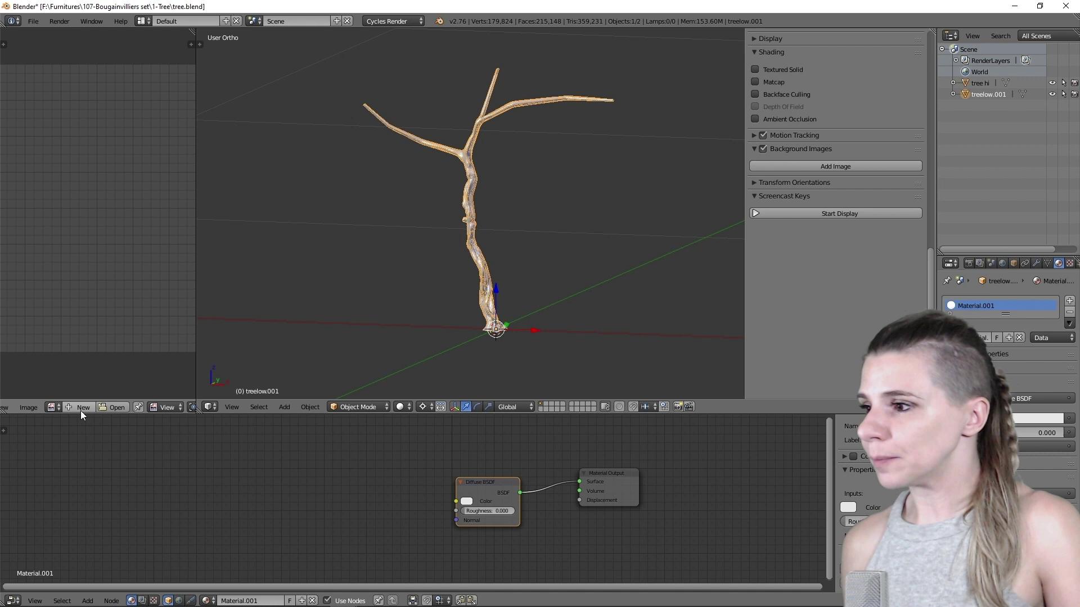
Create a new blank 2048×2048 image with alpha turned off
click(82, 407)
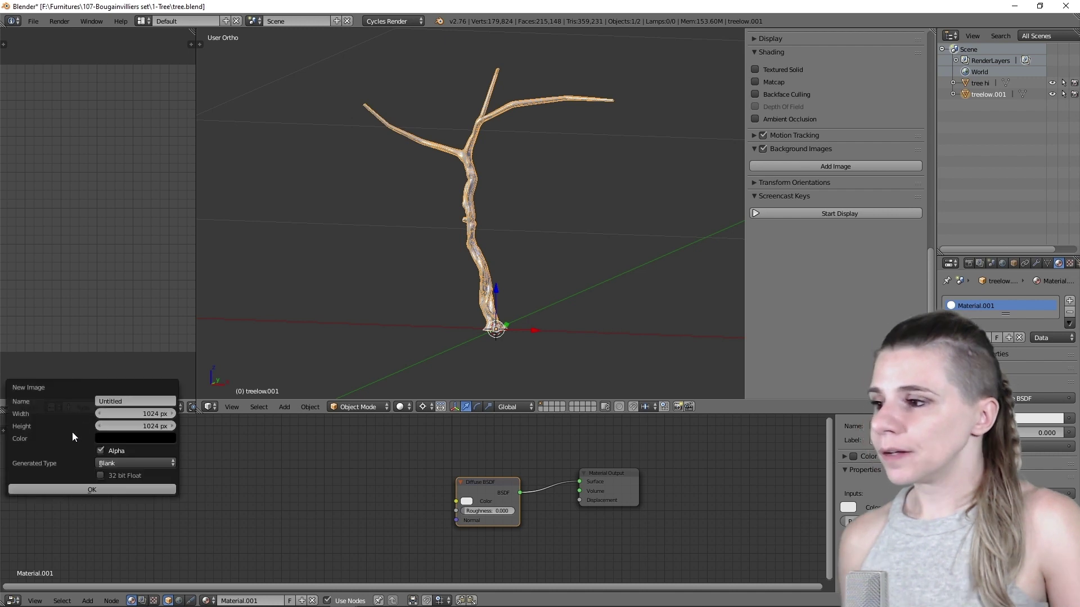
click(137, 413)
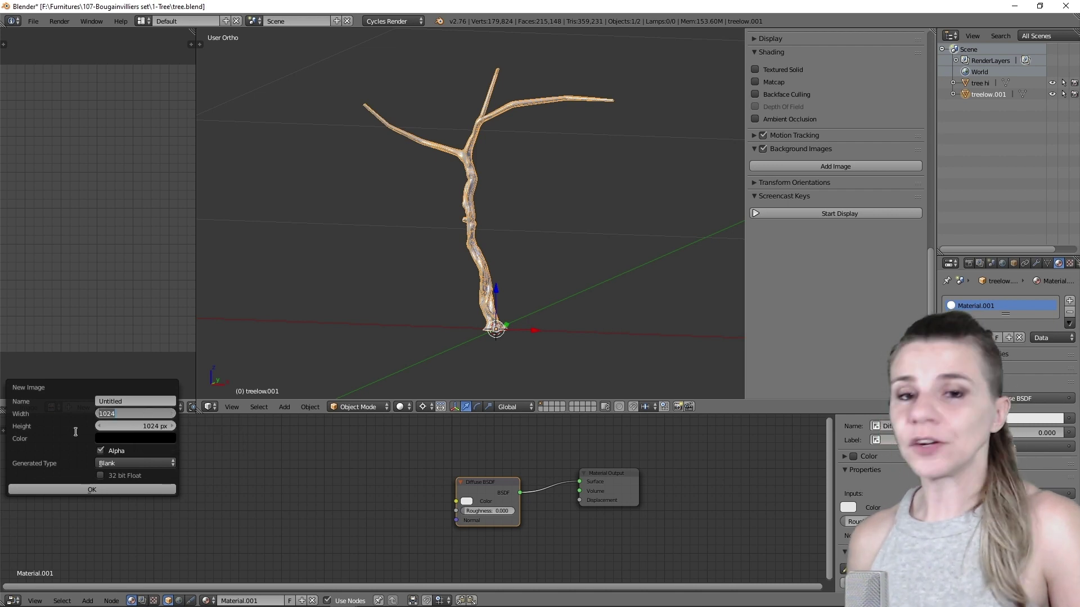
key(BackSpace)
text(2048)
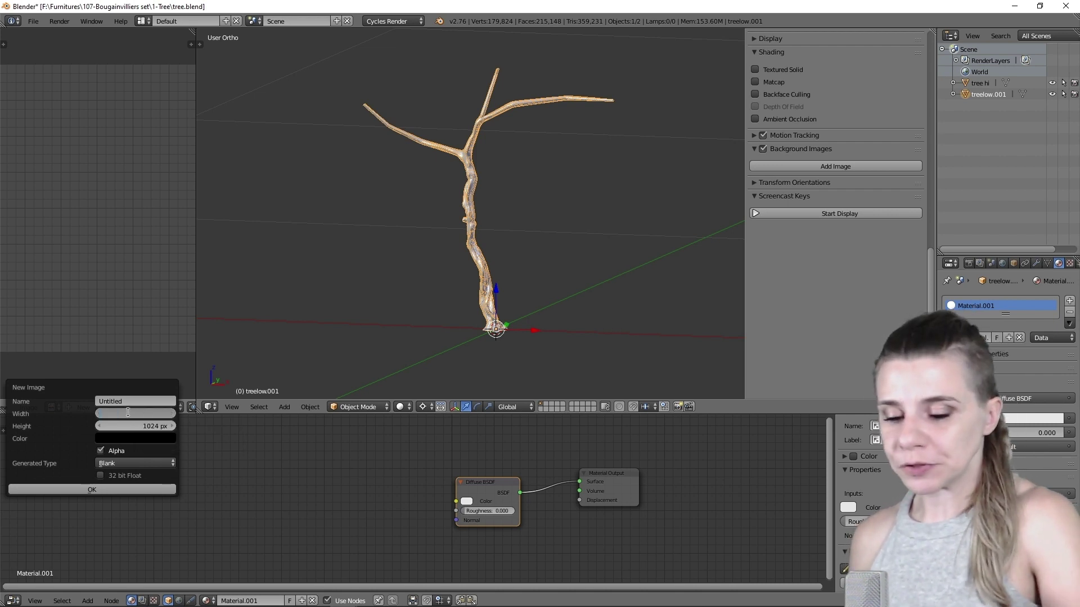
key(Tab)
text(2048)
key(Return)
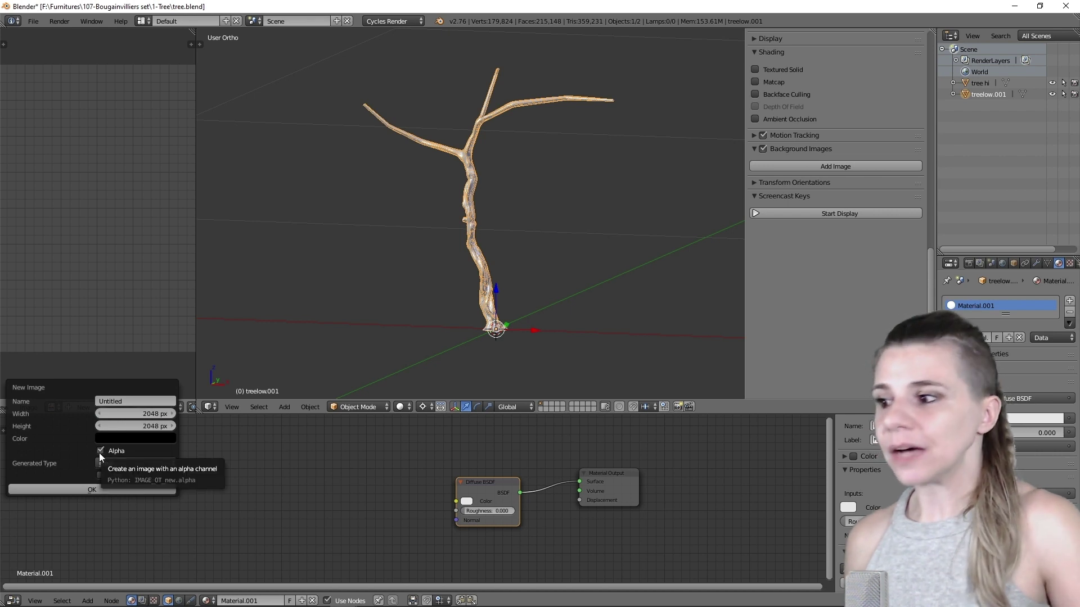
click(99, 453)
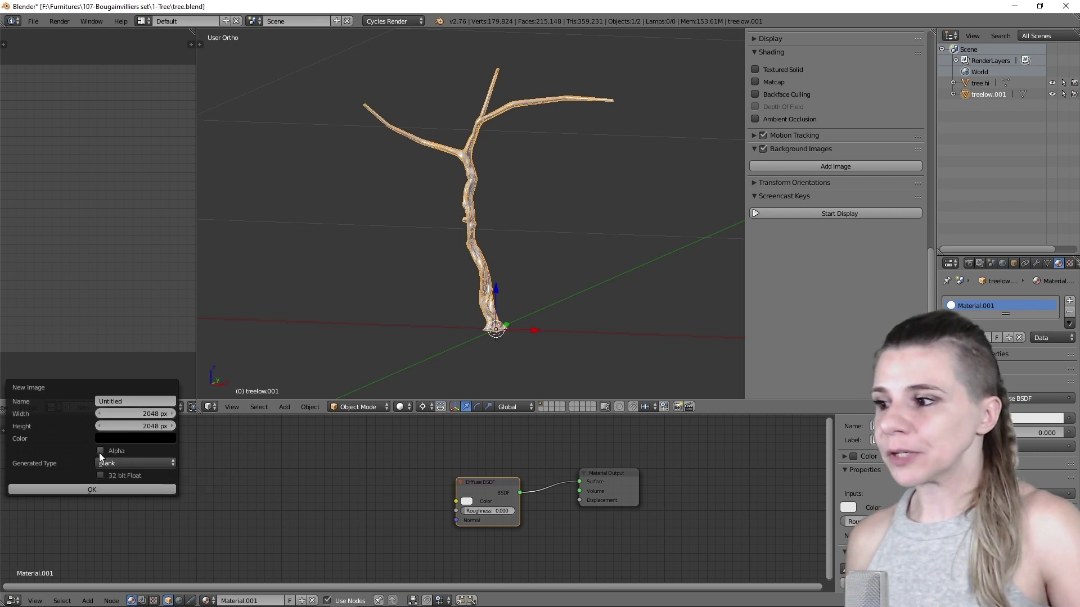
click(91, 490)
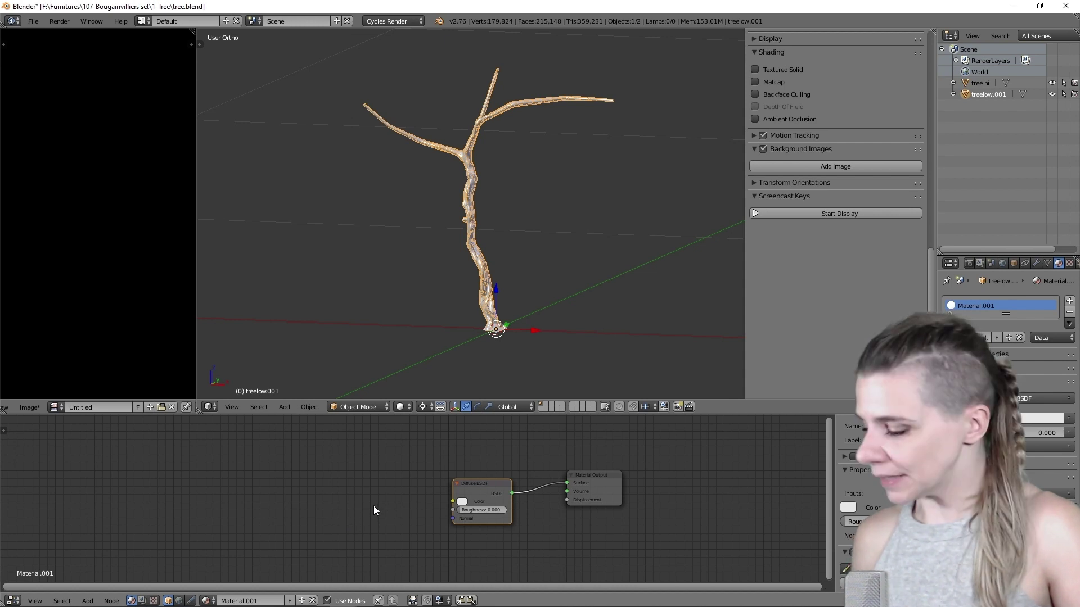
Add an Image Texture node using the Untitled image to Material.001's node tree
key(shift+a)
mouse_move(369, 527)
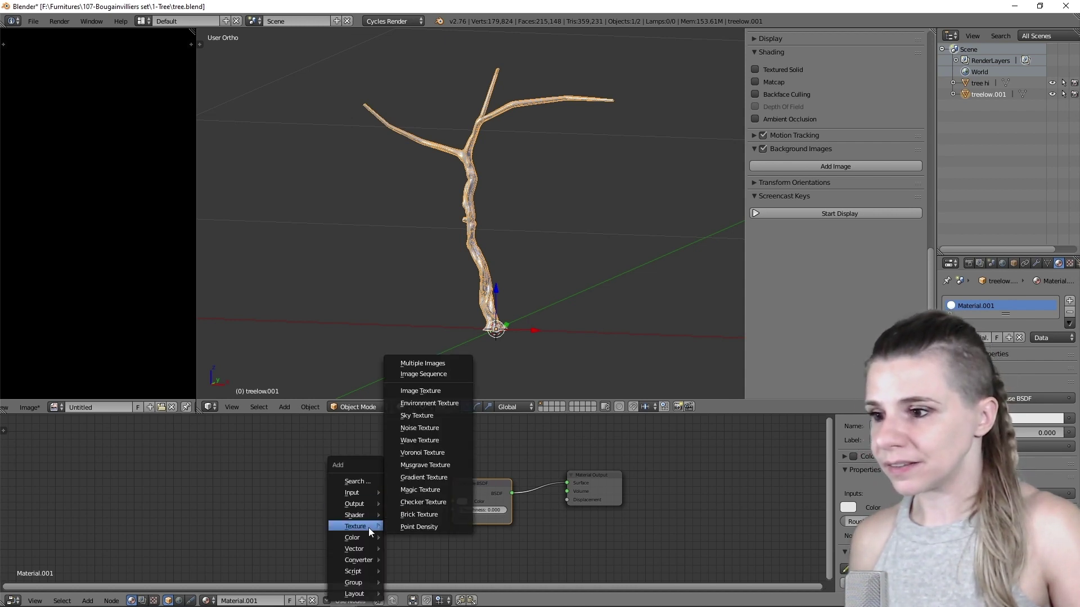
click(435, 387)
click(336, 470)
click(345, 499)
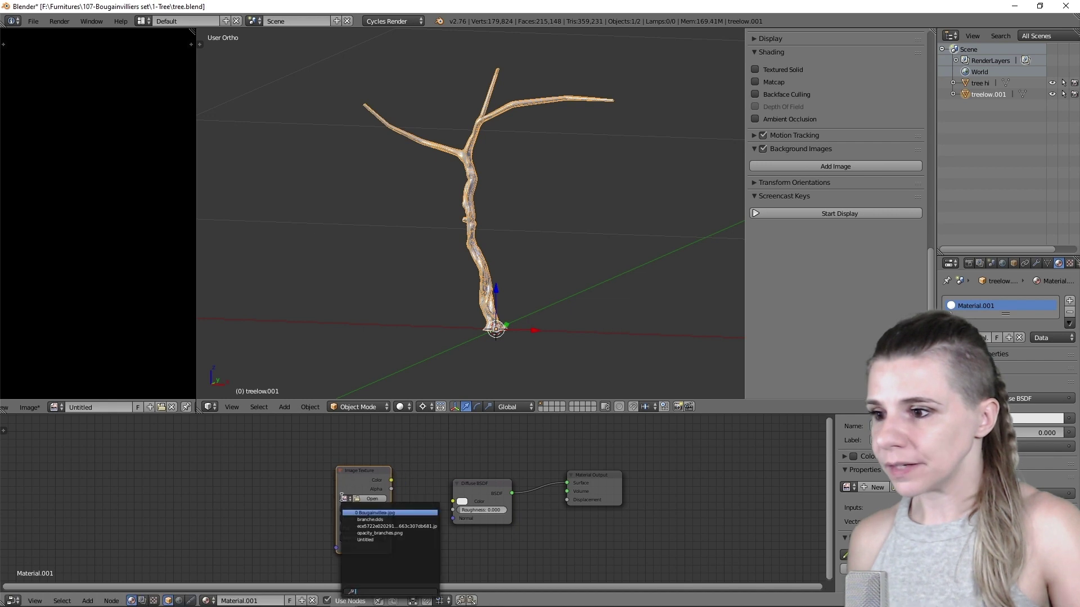
click(377, 539)
drag(359, 476, 306, 451)
click(306, 451)
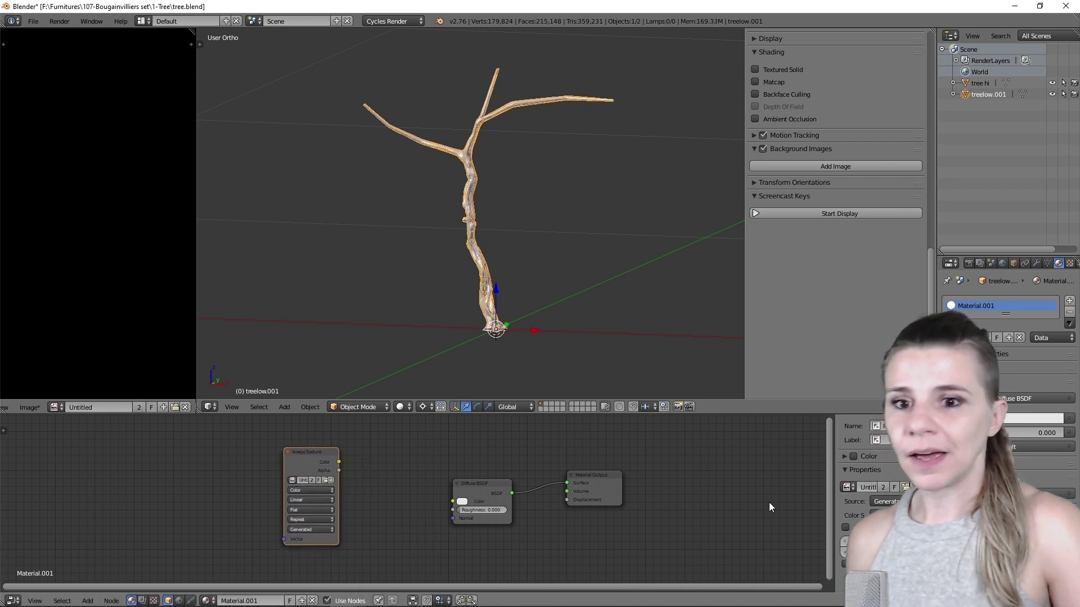
click(969, 264)
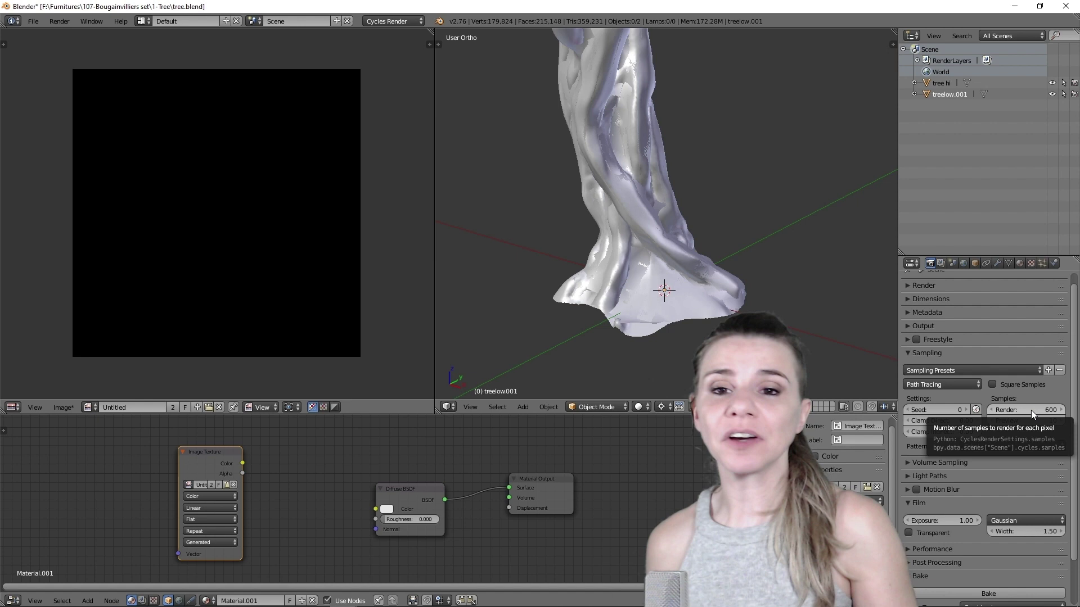
Set 10 samples, Normal bake type, 0 px margin, and Selected to Active with 0.1 ray distance
key(BackSpace)
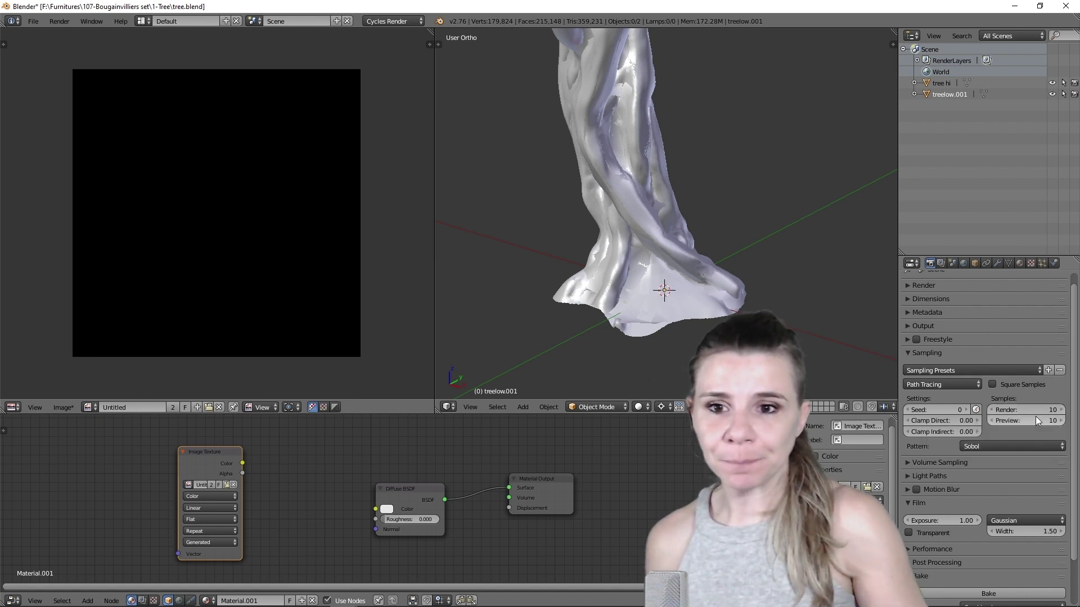
scroll(1035, 416, down, 3)
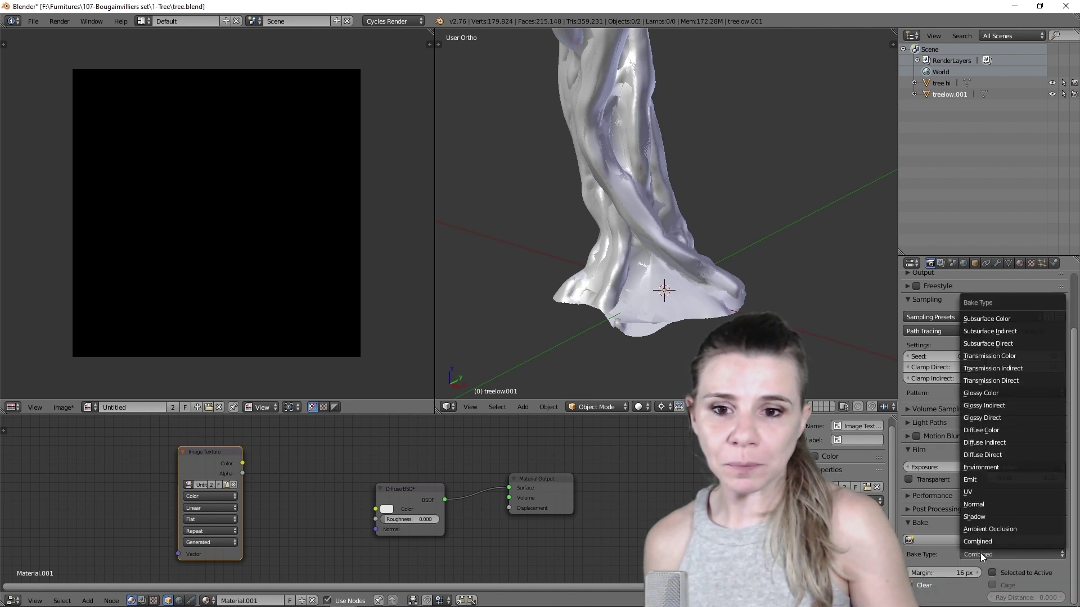
click(984, 505)
click(933, 512)
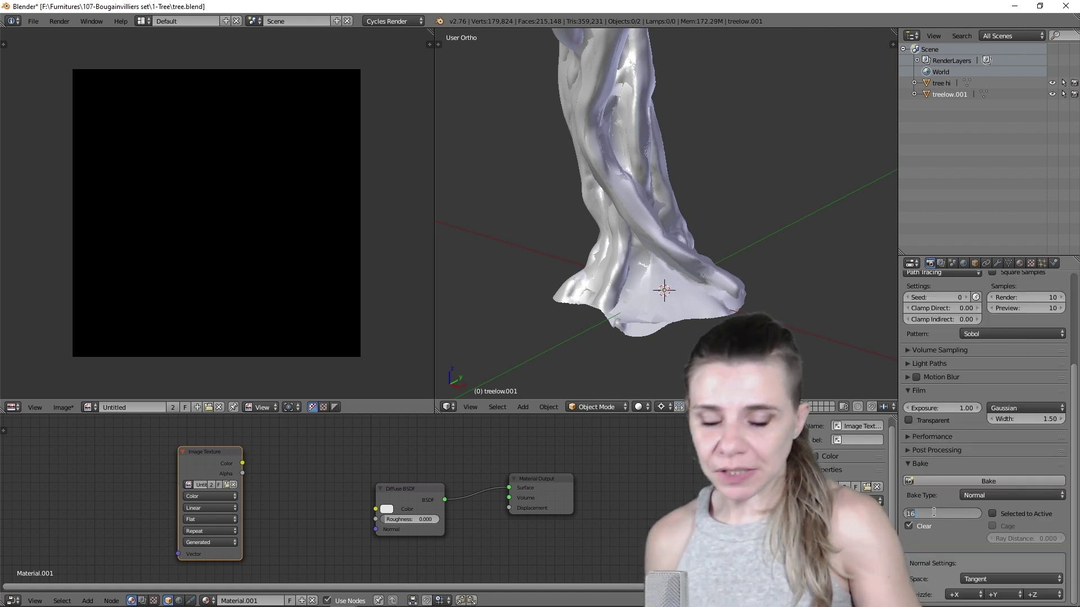
text(0)
key(Return)
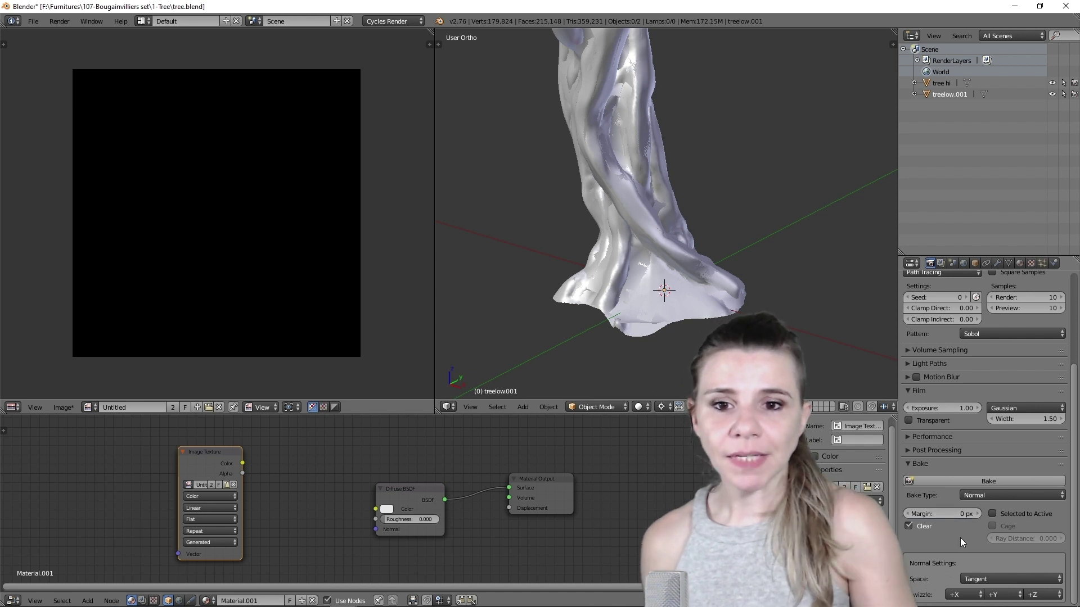
click(1008, 512)
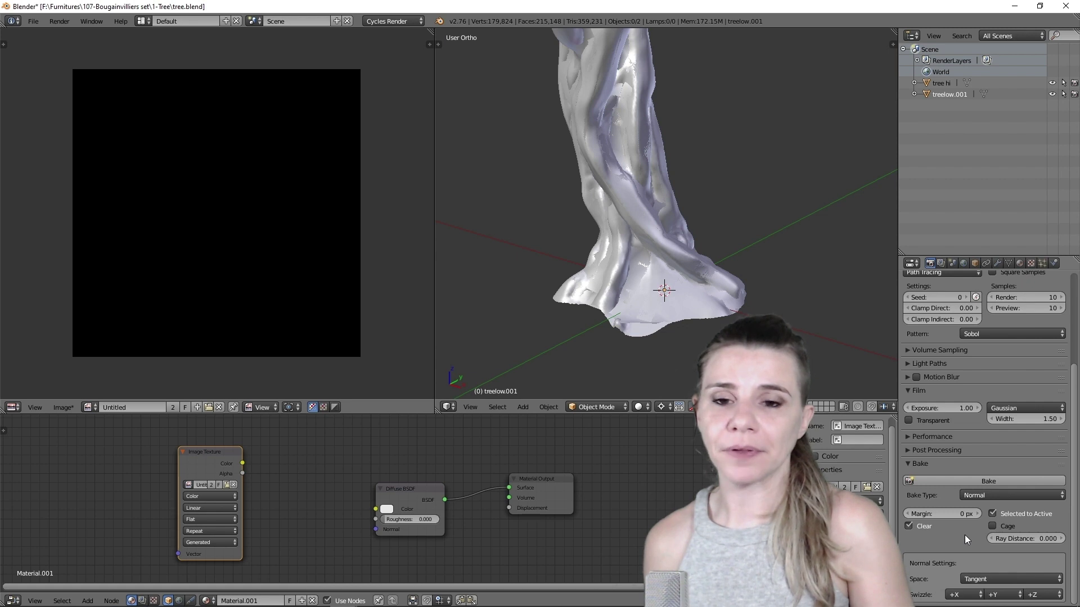
click(1024, 537)
text(0.1)
key(Return)
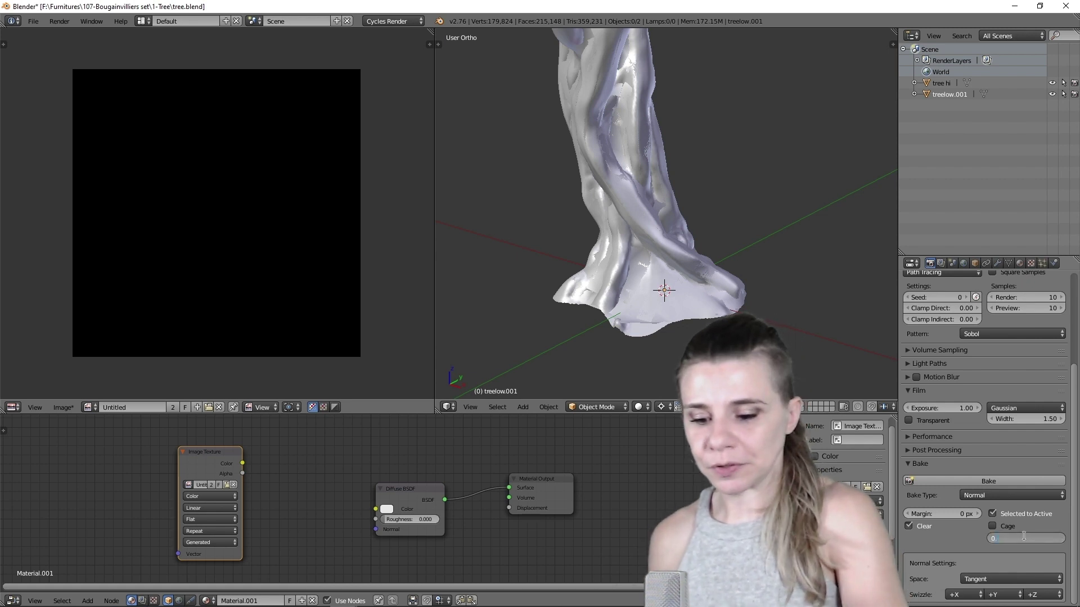
drag(653, 327, 684, 363)
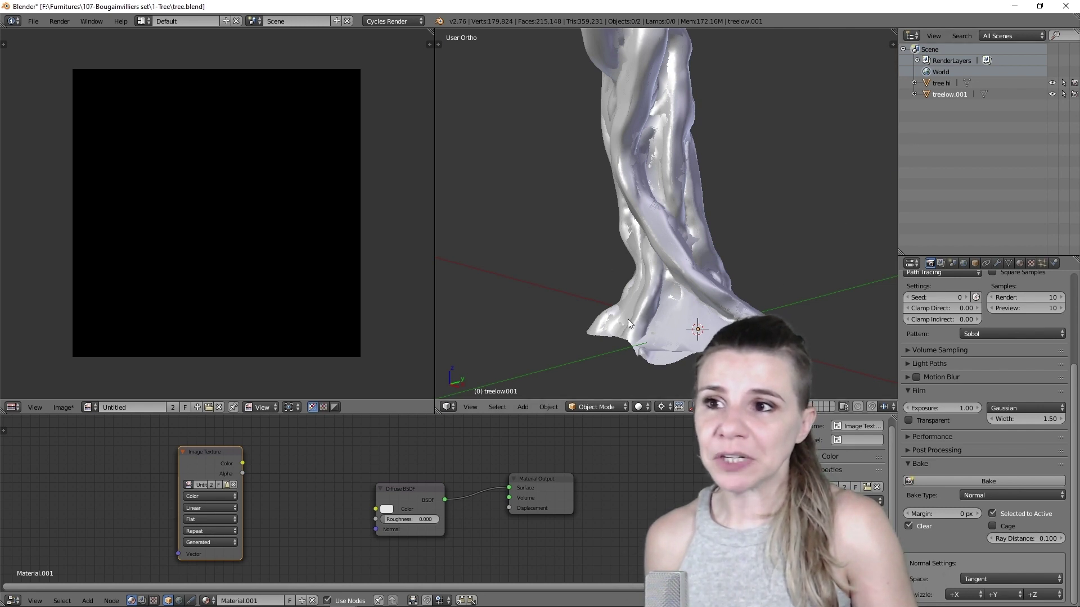
Bake tree hi onto active treelow.001 as a normal map, then choose Image > Save As Image
click(942, 84)
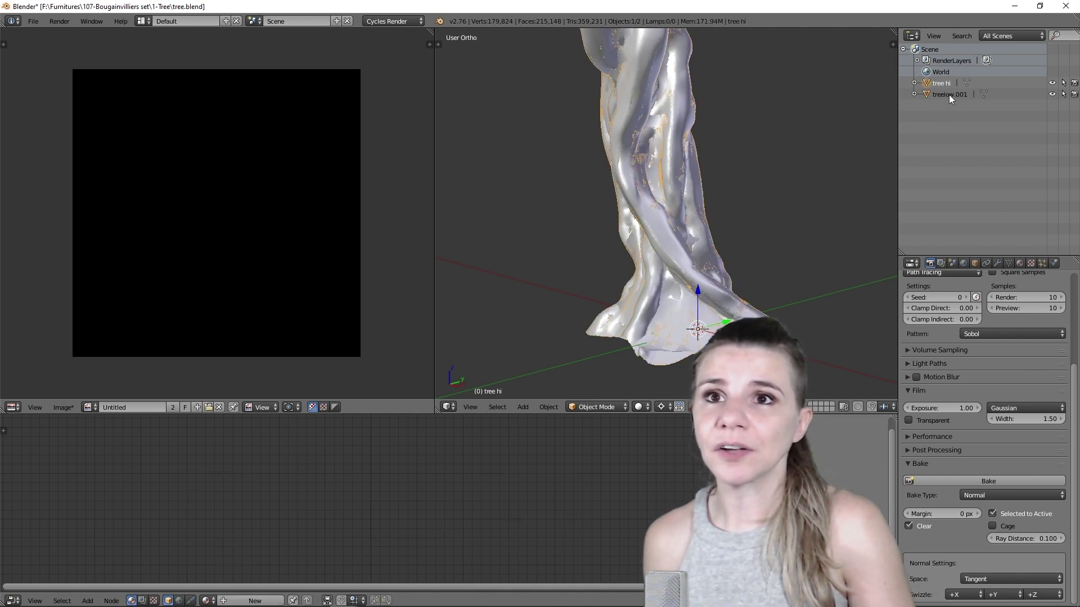
ctrl+click(949, 94)
scroll(656, 342, up, 4)
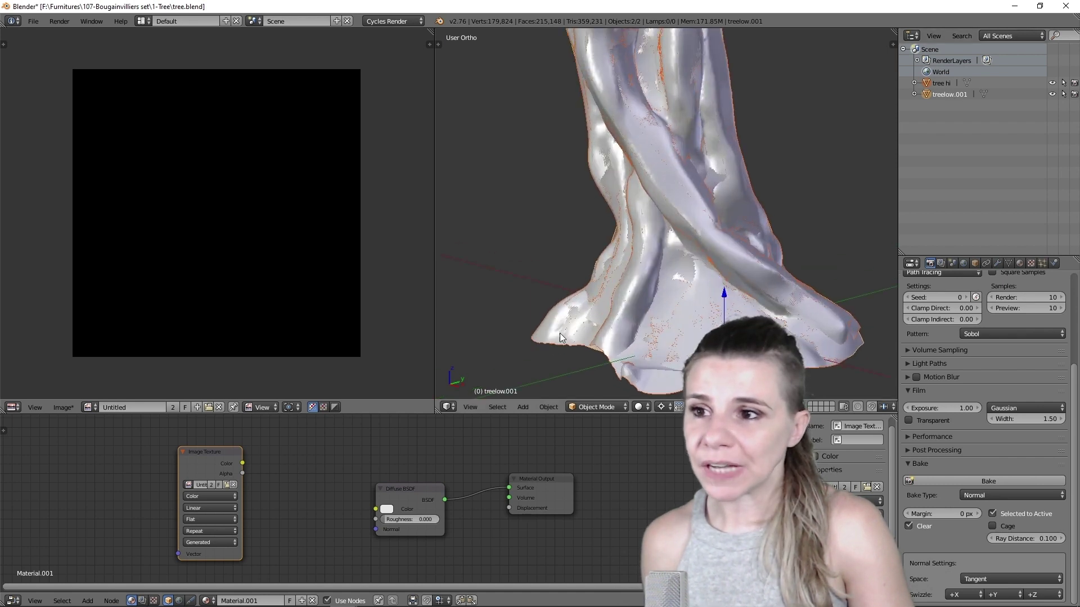
scroll(617, 321, down, 2)
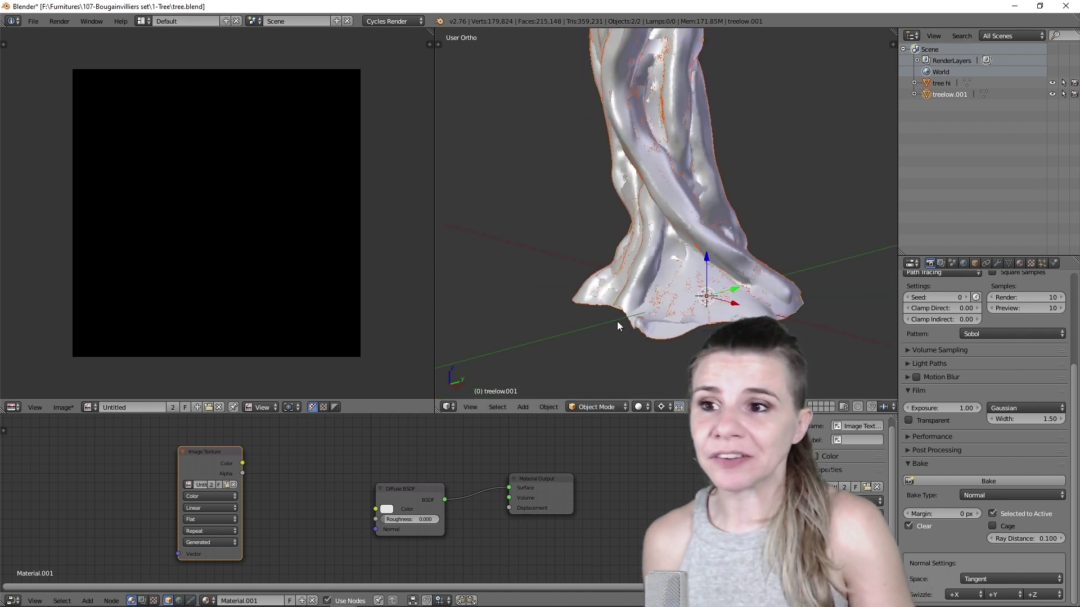
drag(622, 322, 799, 337)
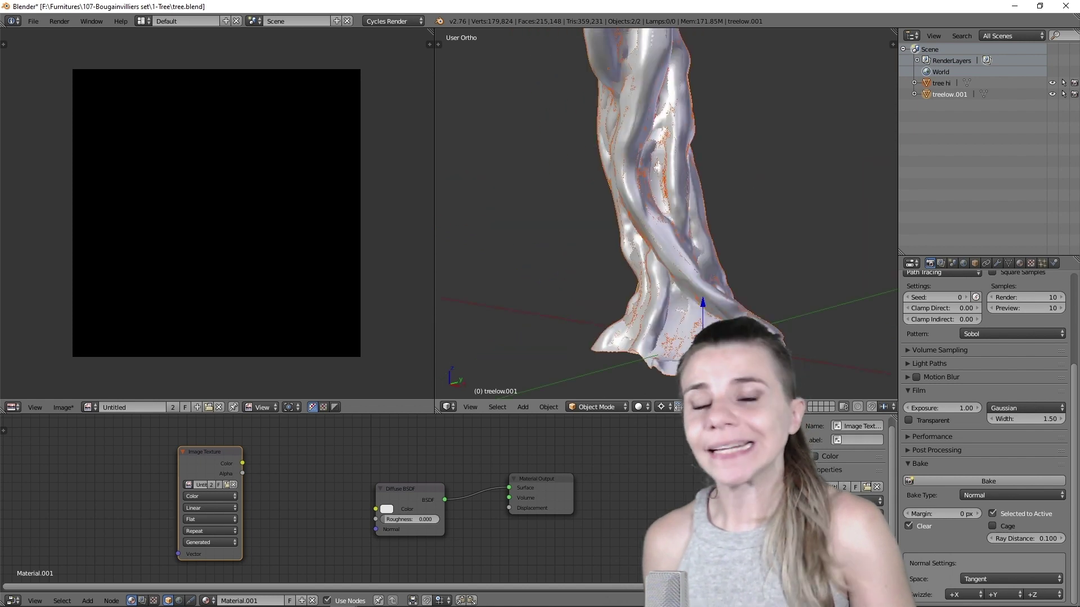
click(989, 480)
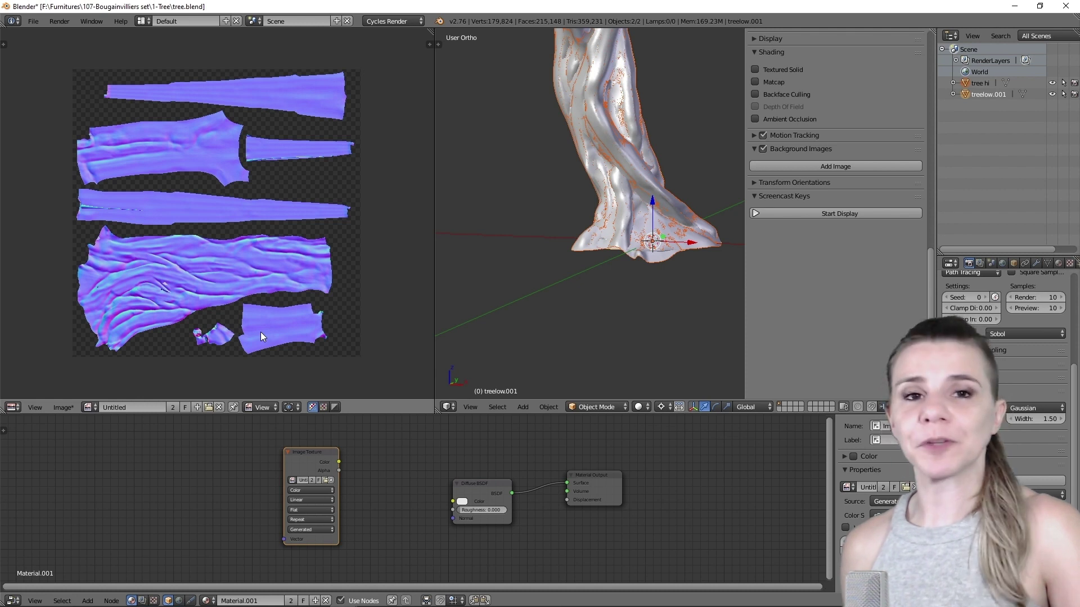
click(63, 407)
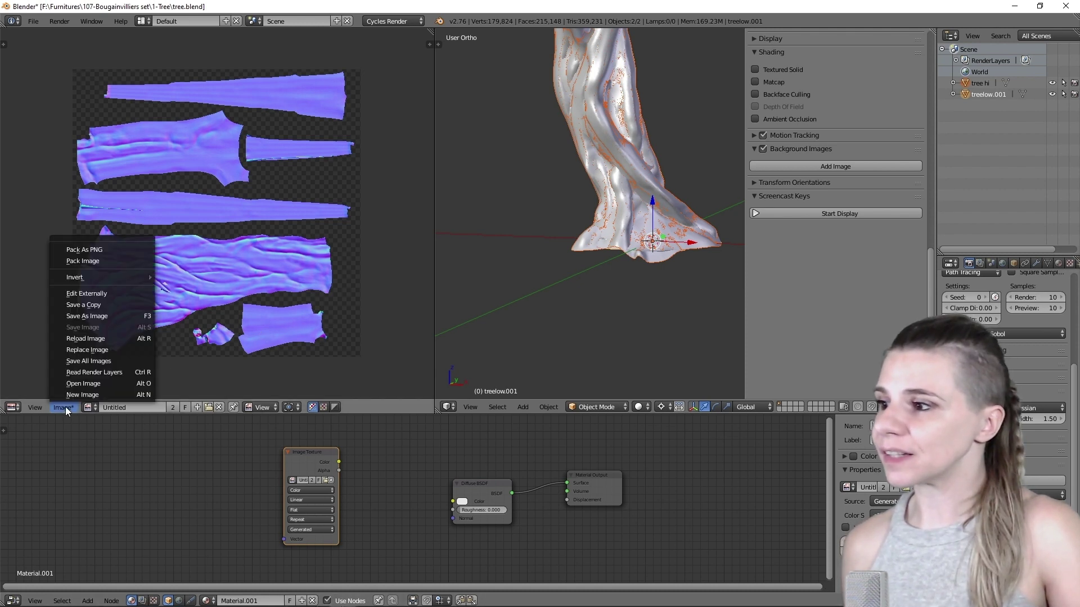
click(110, 318)
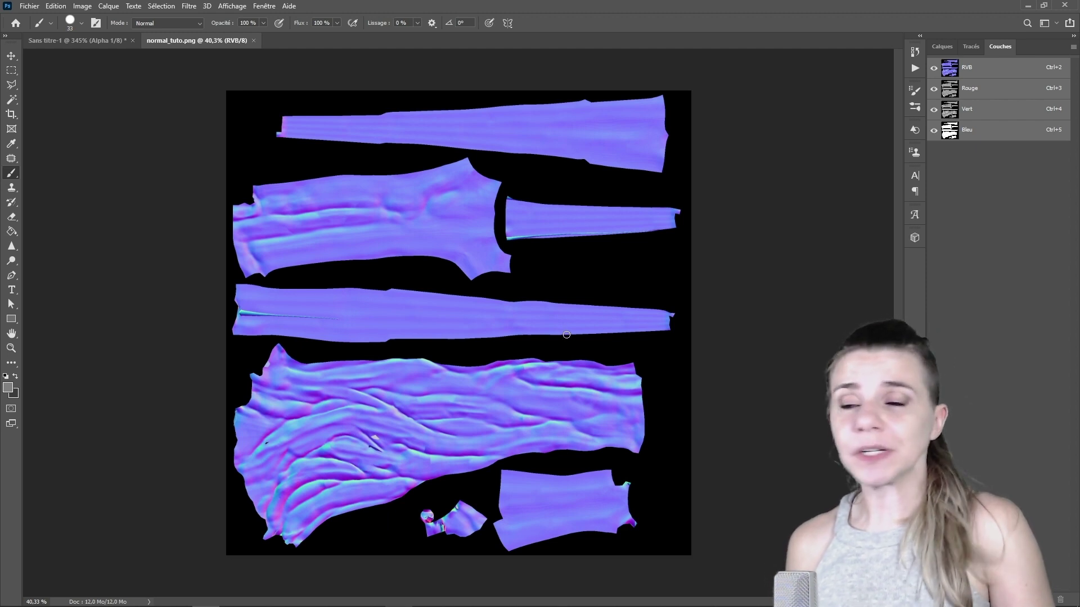
Set the foreground colour to #8080ff and paint-bucket the black background with it
click(11, 144)
click(8, 387)
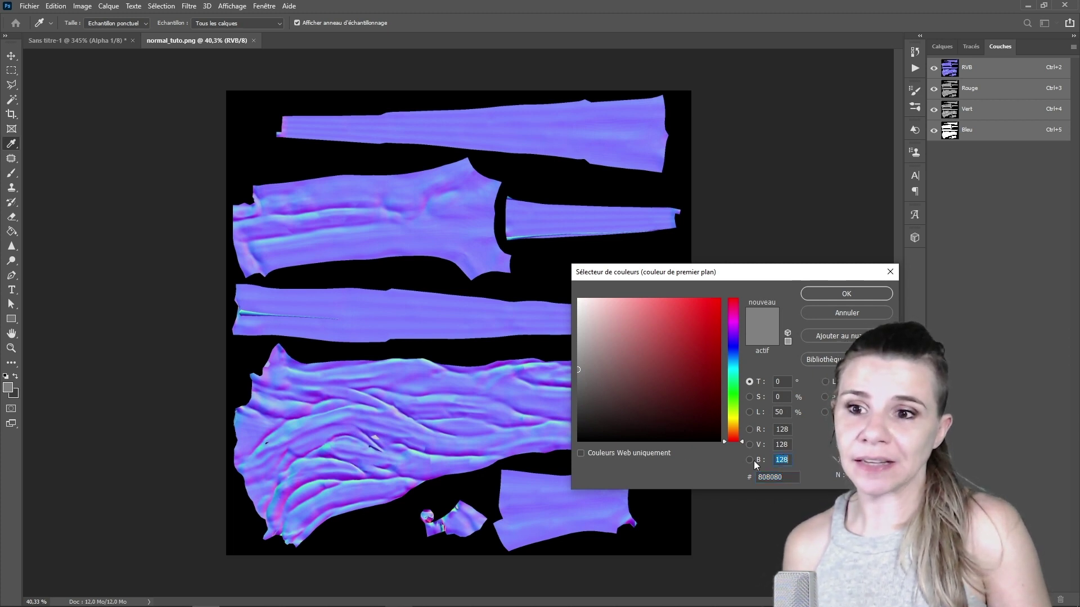
click(782, 460)
text(255)
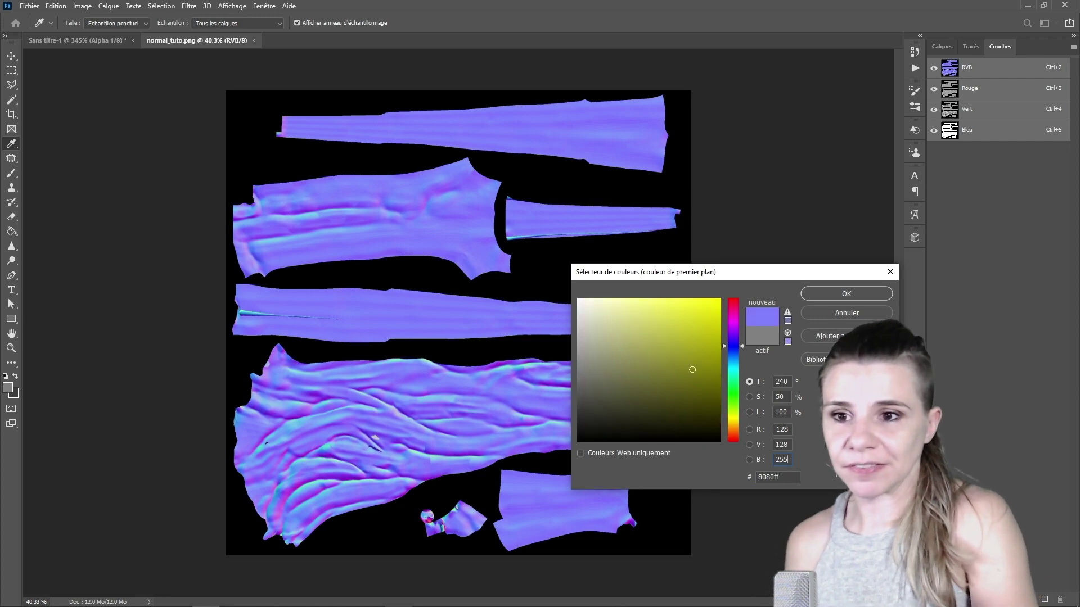
key(Return)
key(b)
click(11, 231)
click(626, 277)
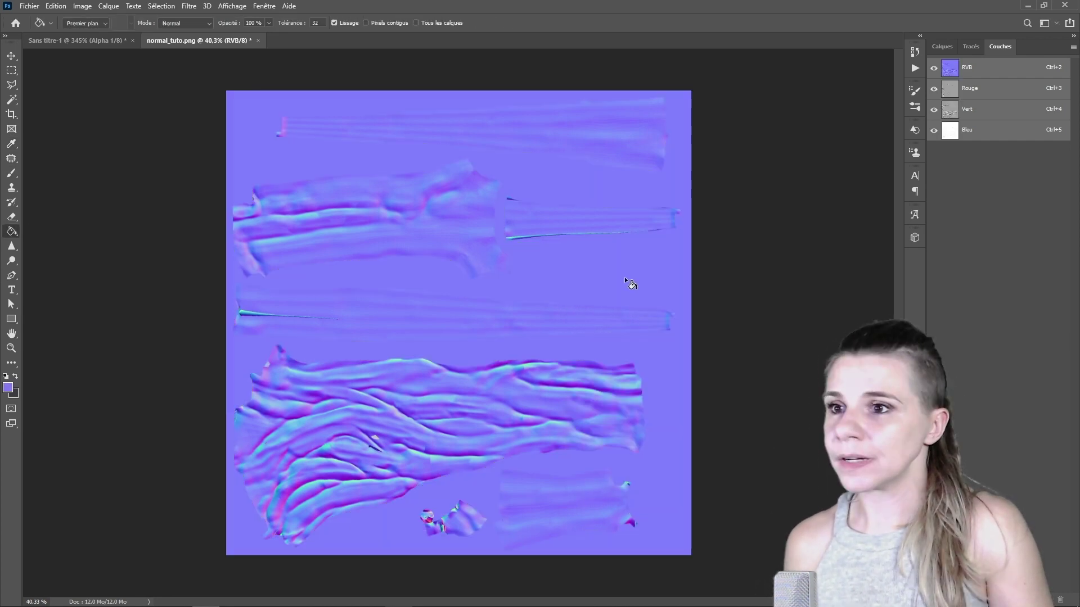
Brush out the small sphere fragment in flat normal blue and fit the image on screen
scroll(404, 547, up, 3)
scroll(404, 547, up, 2)
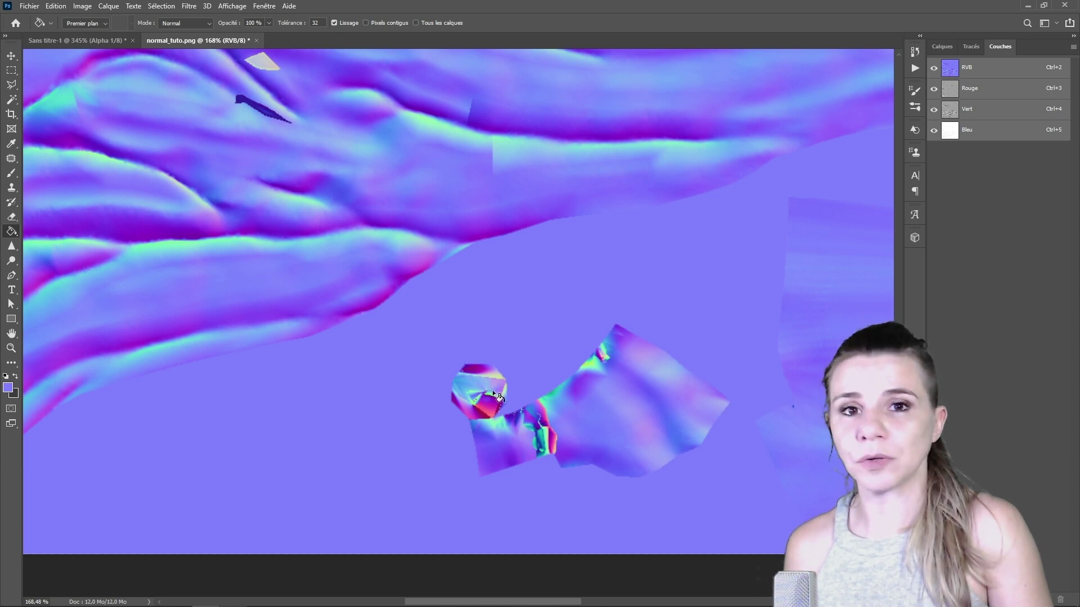
key(b)
drag(477, 383, 489, 400)
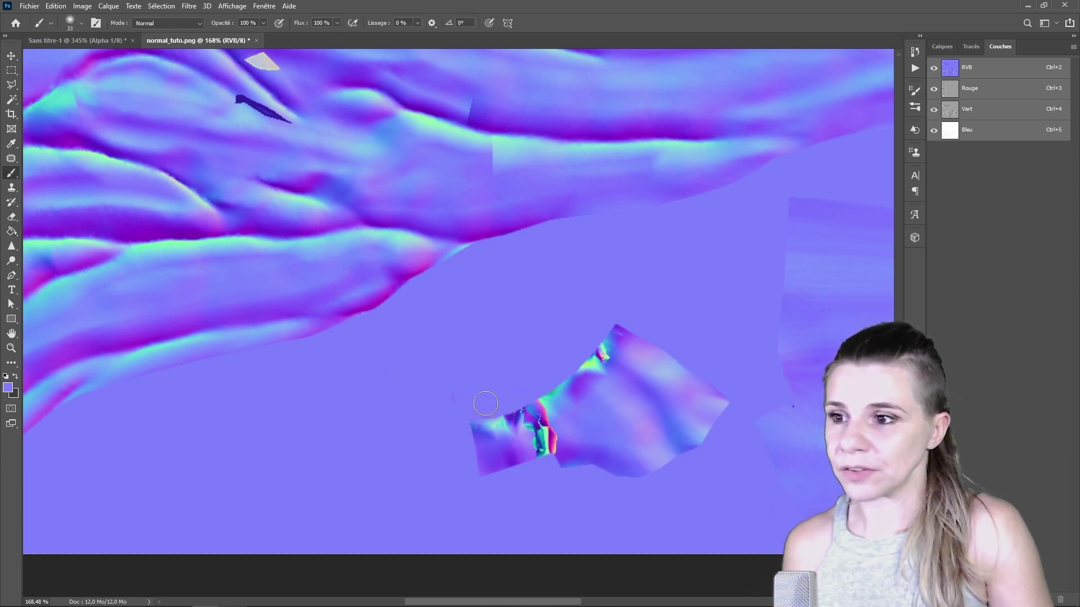
key(ctrl+0)
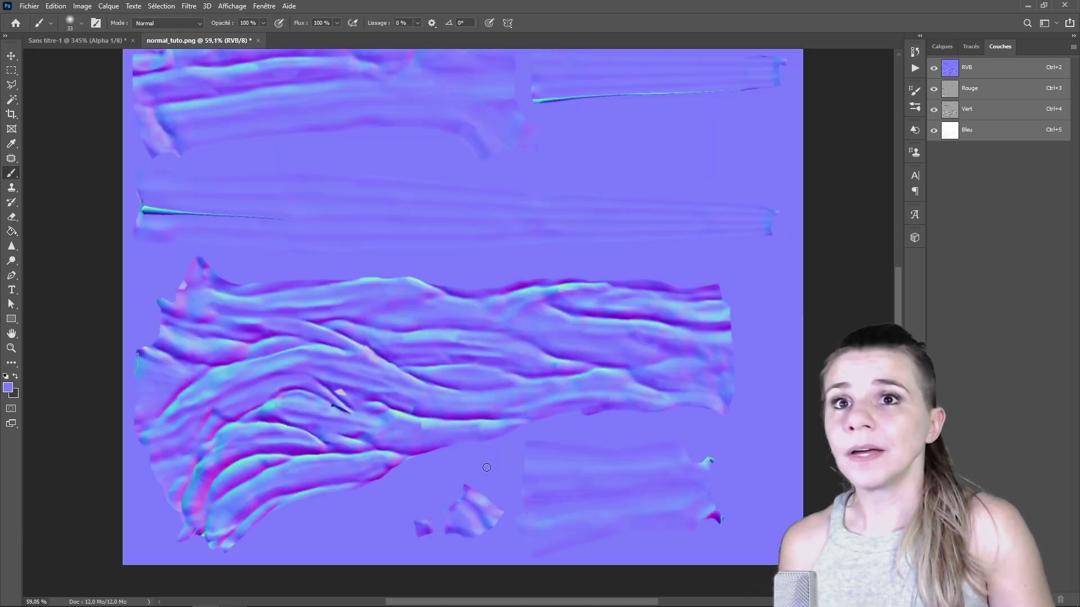
Add an Alpha 1 channel, compare Rouge and Vert, and paste the green detail into Bleu
click(985, 92)
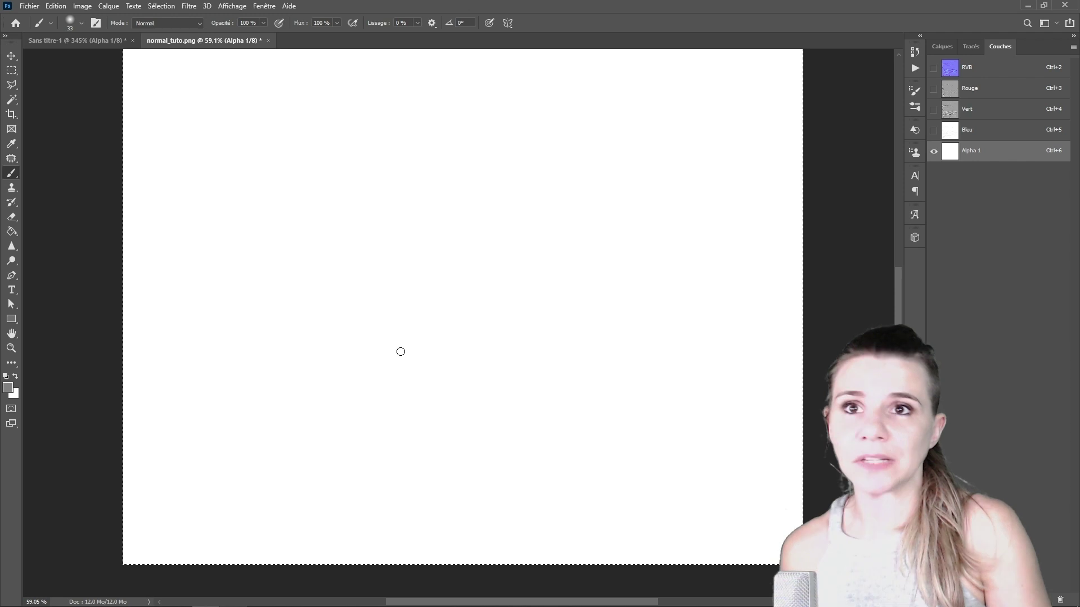
key(ctrl+v)
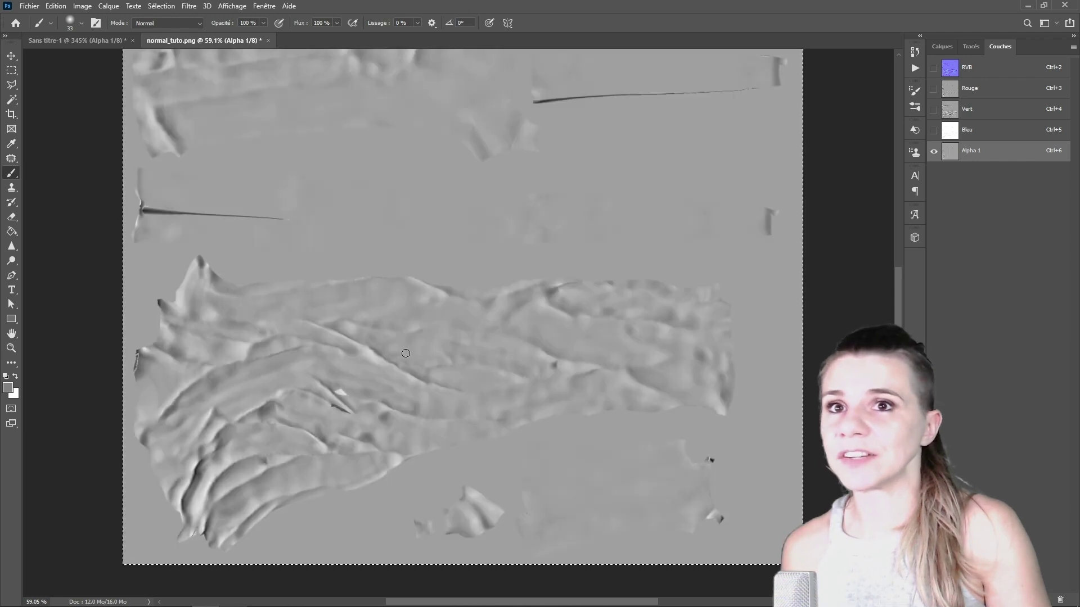
click(990, 113)
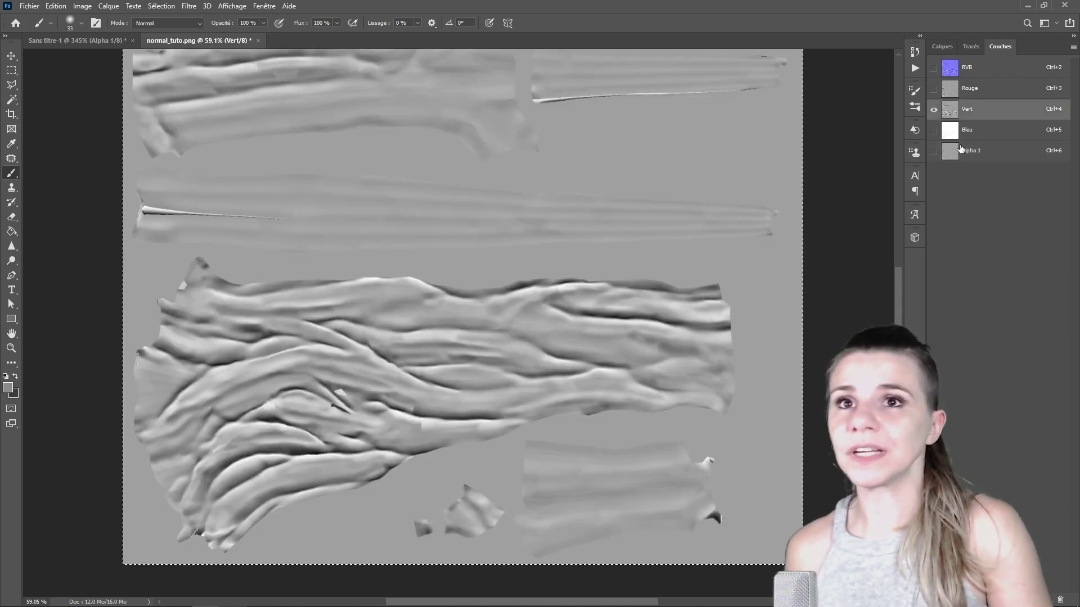
click(968, 88)
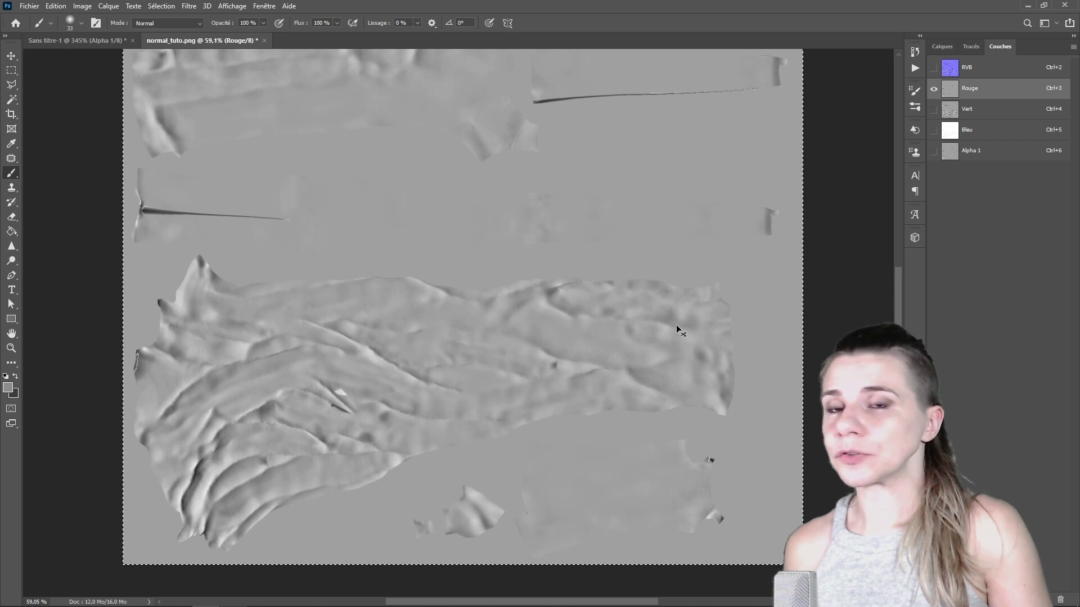
key(ctrl+4)
key(ctrl+5)
key(ctrl+v)
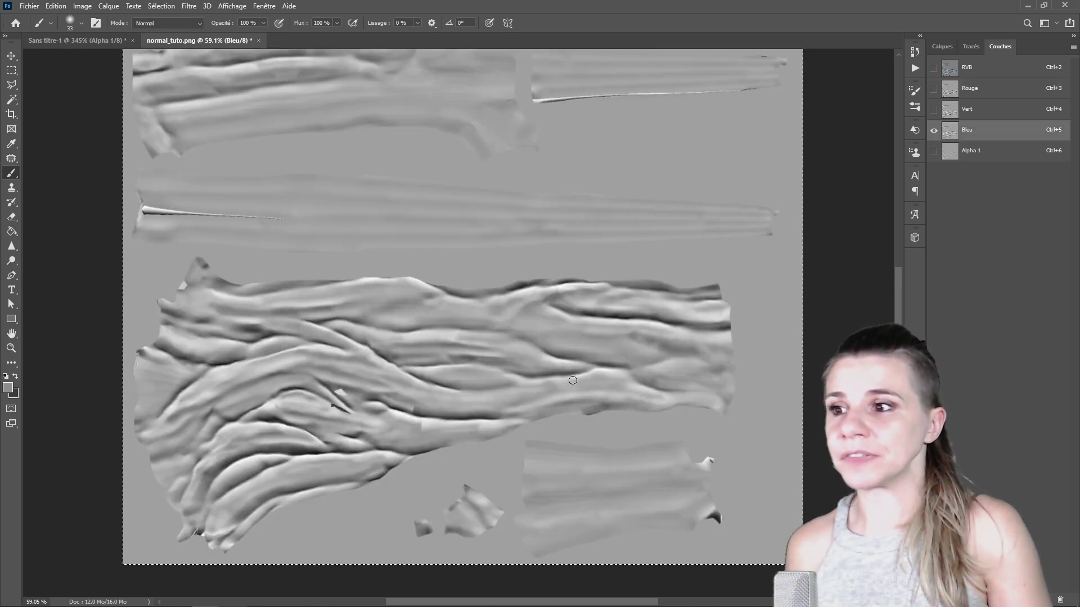
Resize normal_tuto.png to 1024 px in Taille de l'image and start Save As for a DDS copy
click(79, 6)
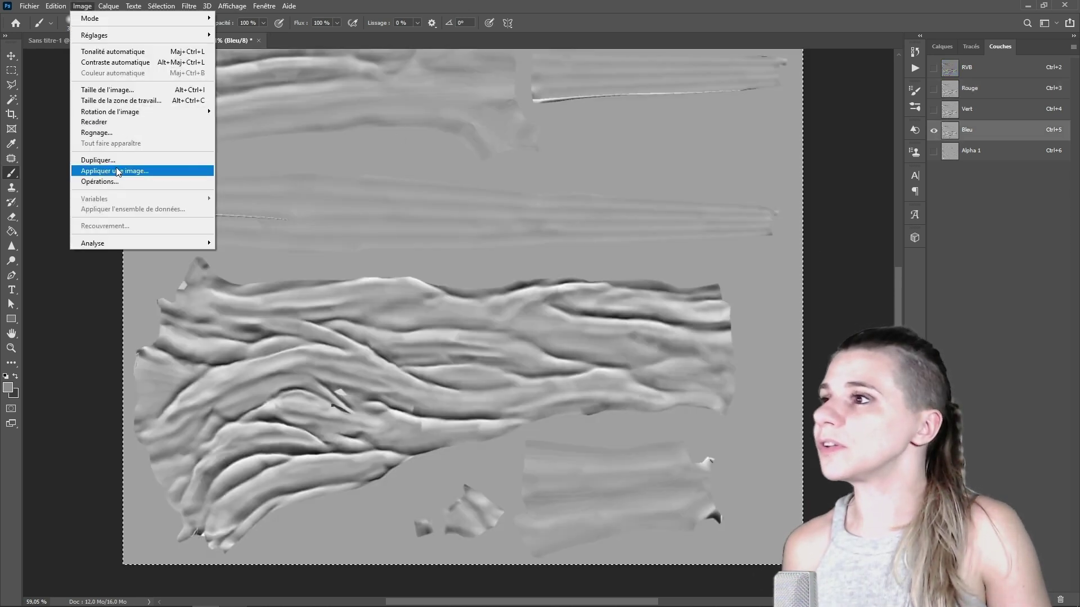
click(128, 93)
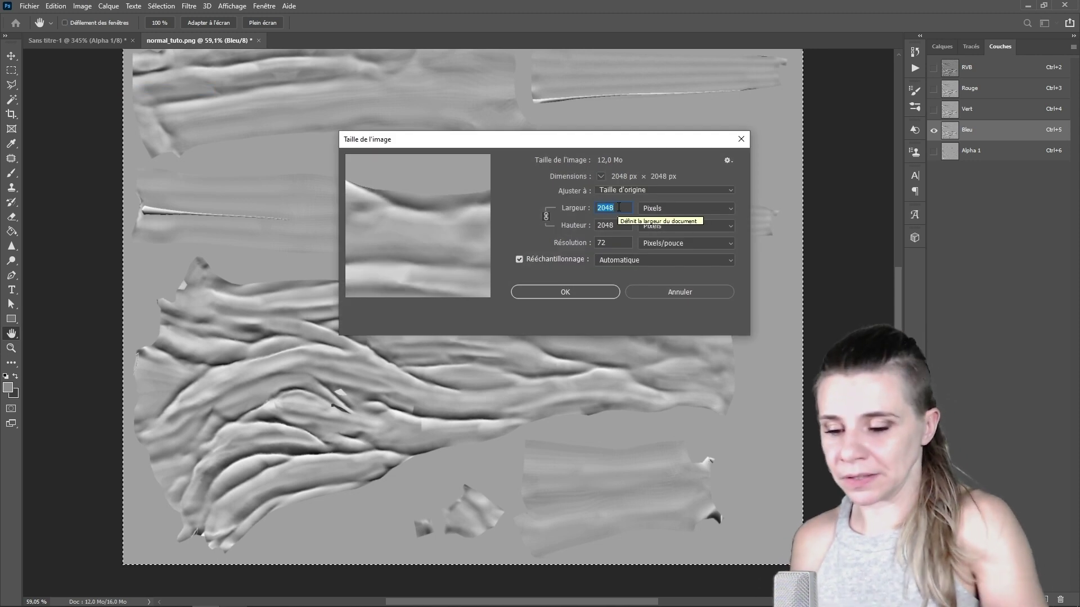
text(1024)
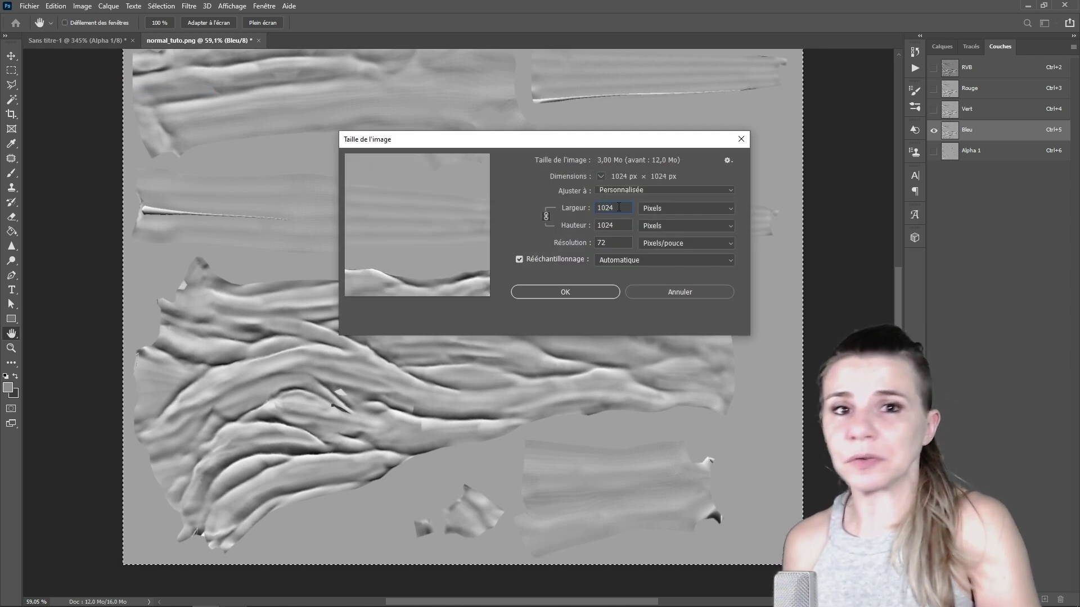
key(Return)
key(ctrl+shift+s)
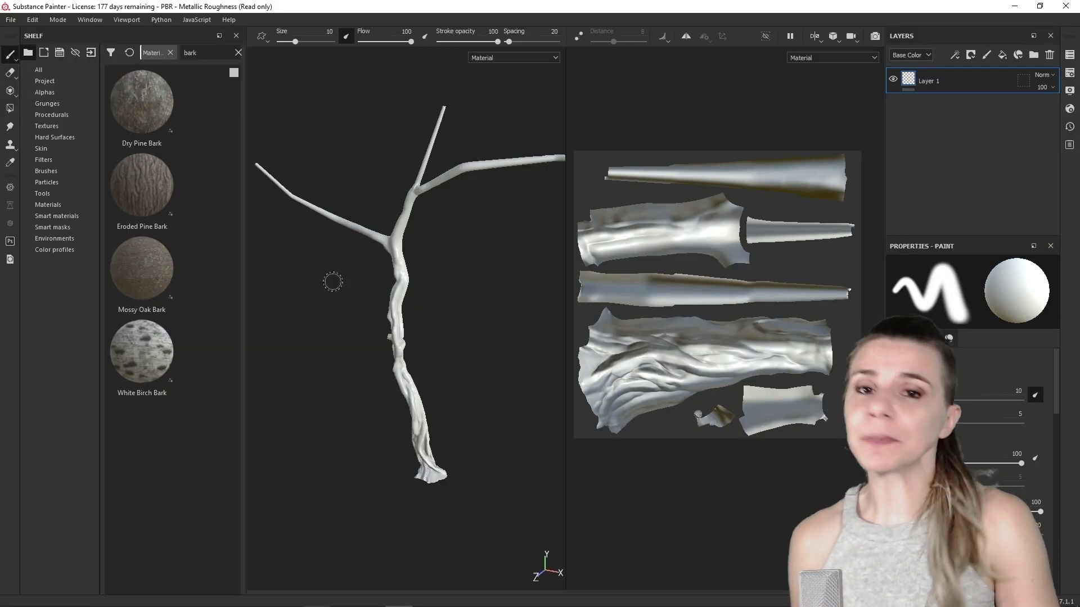
Drop Eroded Pine Bark onto the tree and set its fill UV rotation to 90
drag(145, 183, 487, 327)
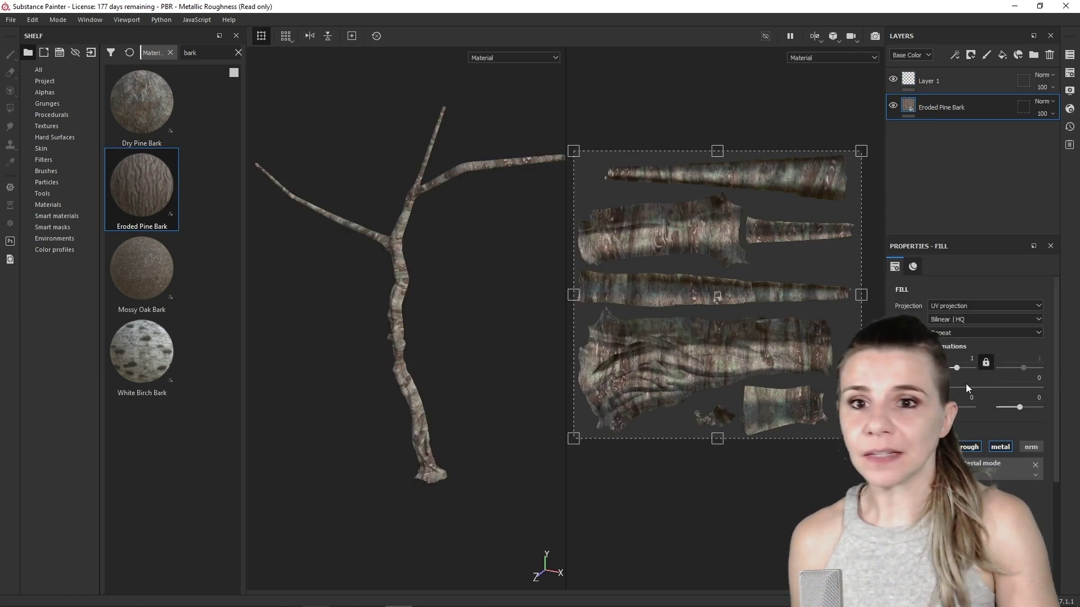
click(1032, 378)
text(90)
key(Return)
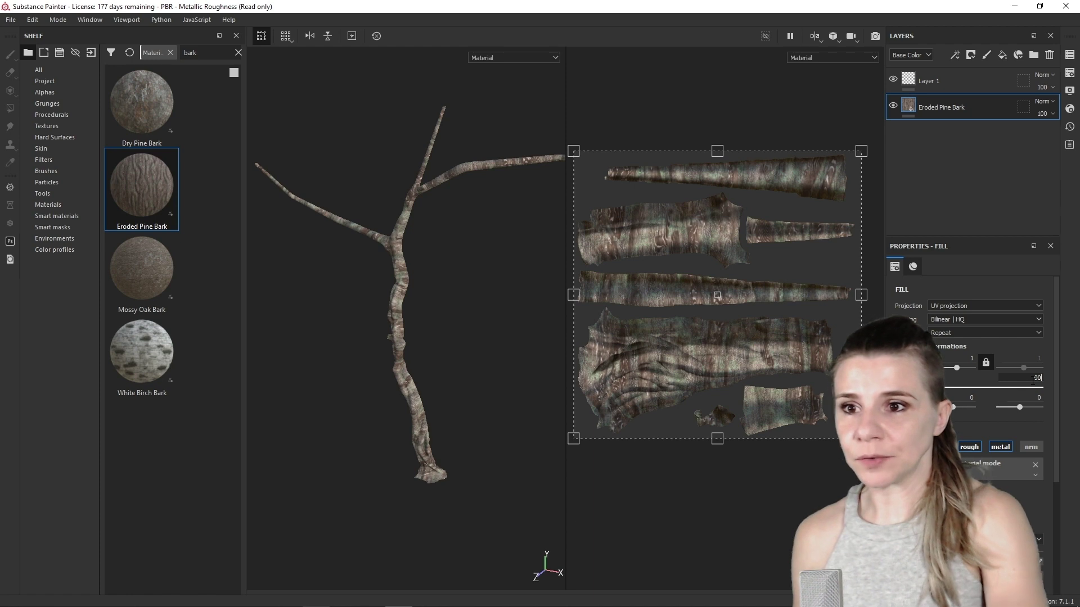
scroll(470, 323, up, 3)
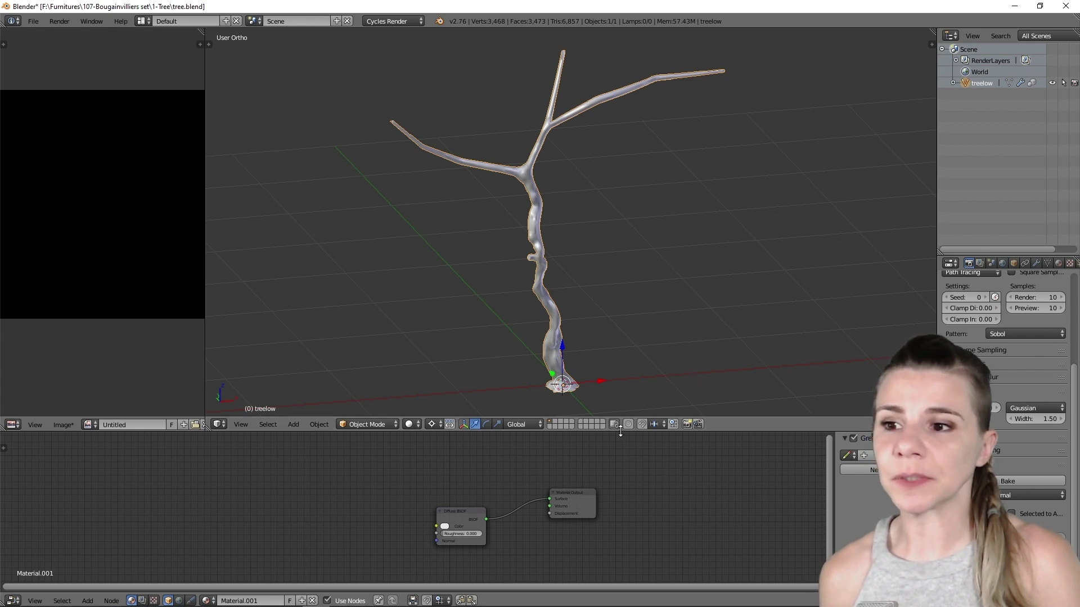
Enlarge the node editor, show Material.001's settings, and bring up the Add > Texture node list
drag(621, 432, 589, 312)
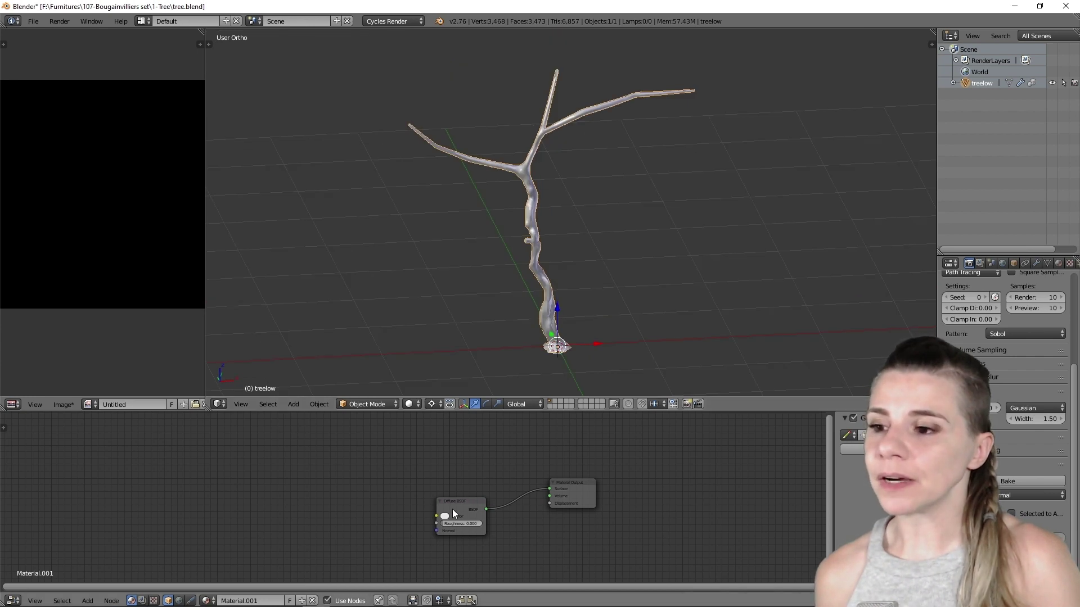
drag(465, 505, 476, 495)
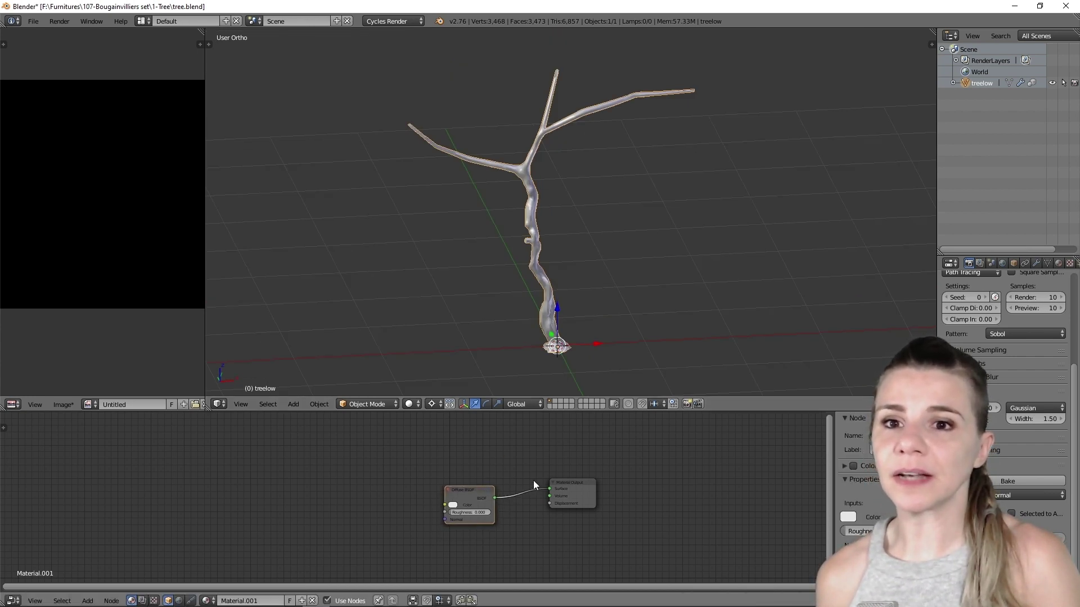
drag(471, 488, 510, 498)
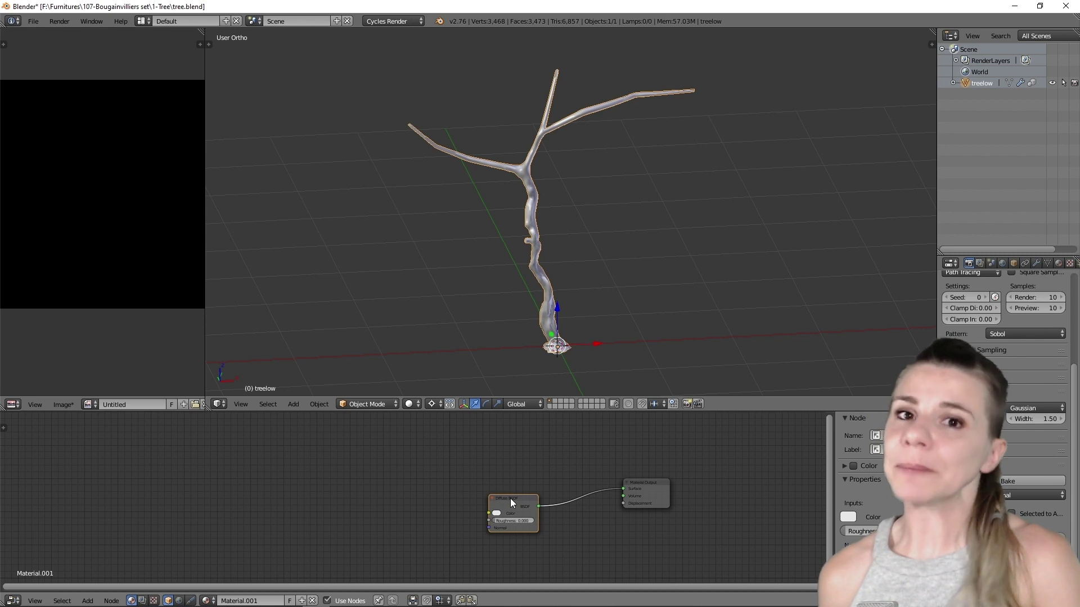
key(ctrl+z)
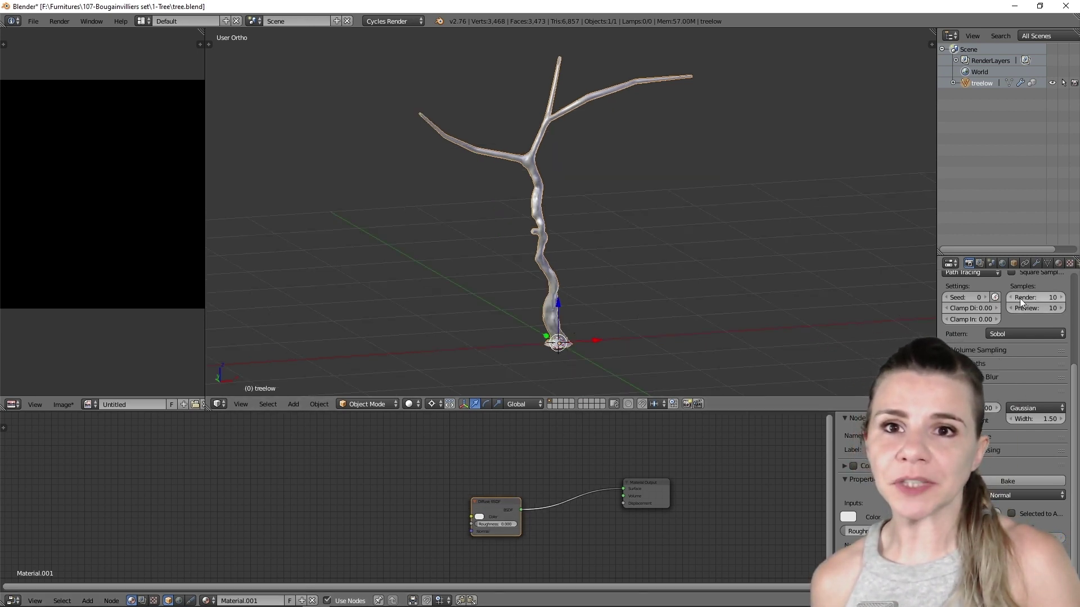
click(1058, 264)
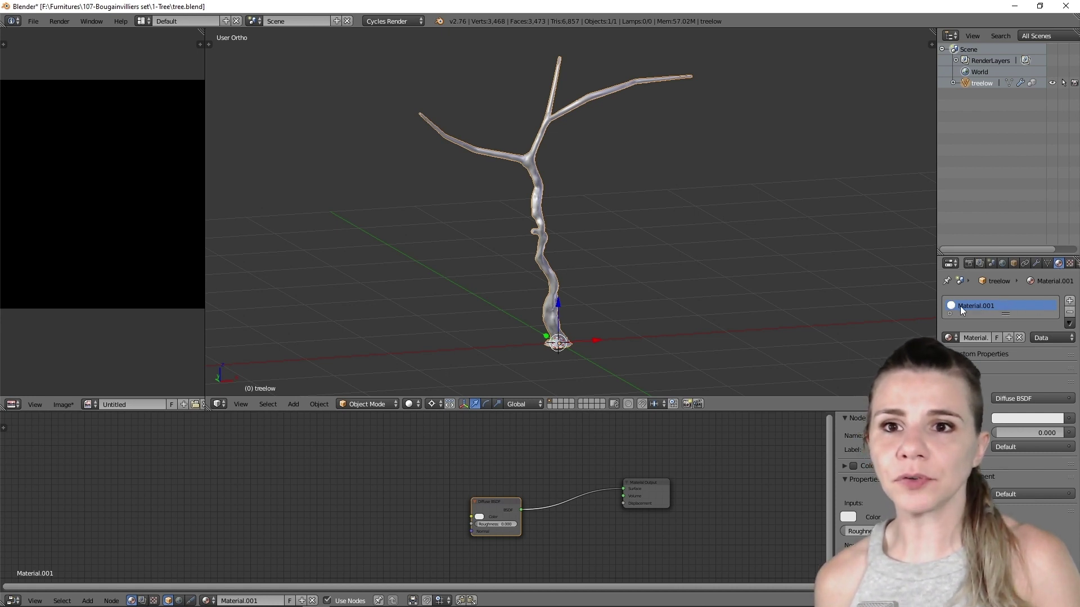
key(shift+a)
mouse_move(386, 495)
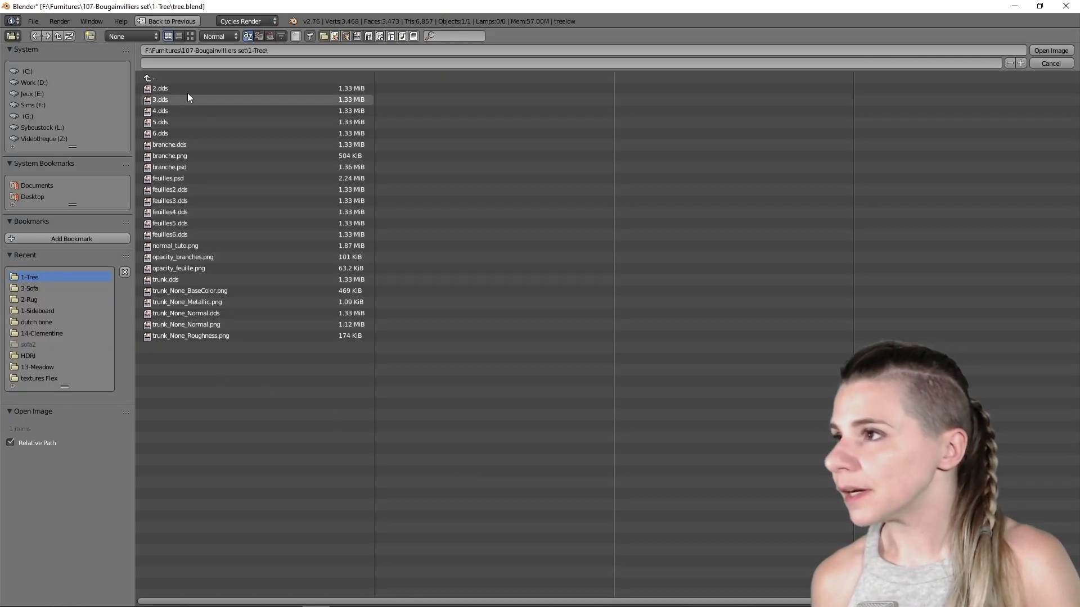
Add an Image Texture node loading normal_tuto.png as Non-Color Data
click(190, 36)
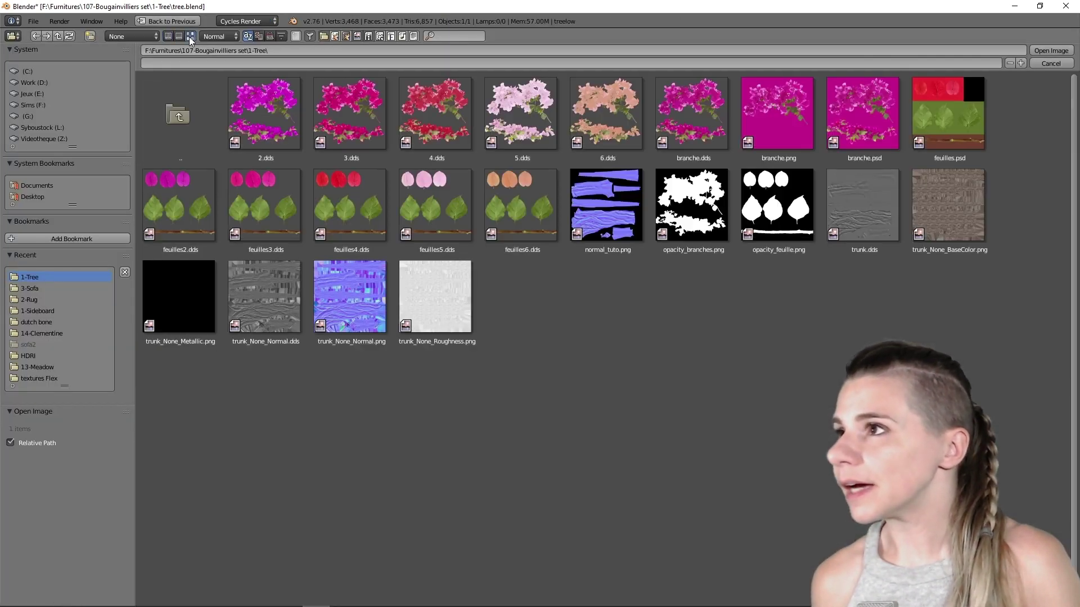
double_click(609, 220)
scroll(461, 478, down, 3)
scroll(518, 437, up, 1)
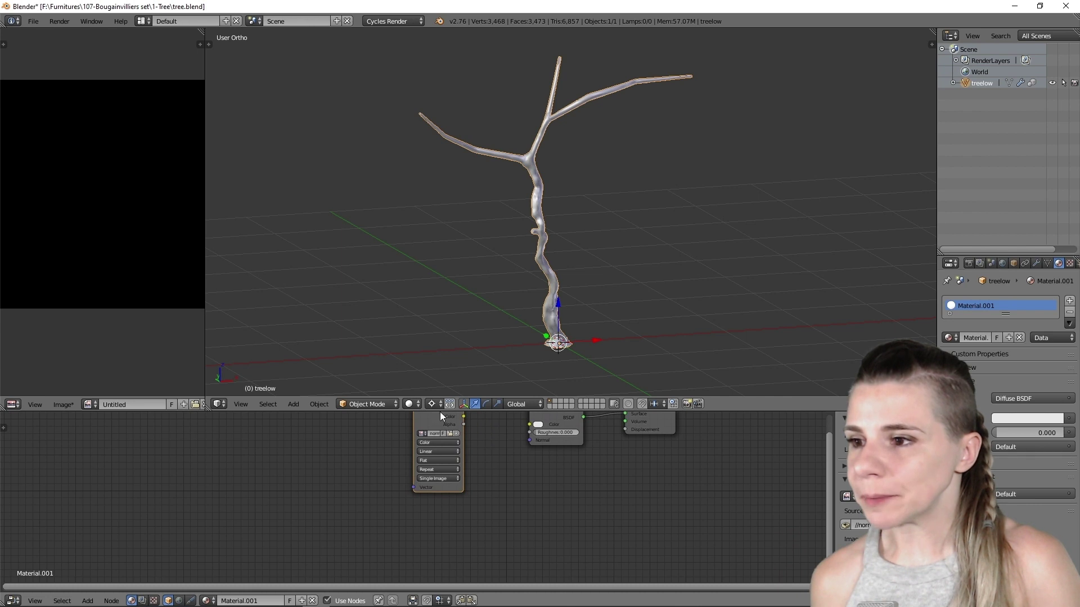
drag(397, 450, 386, 524)
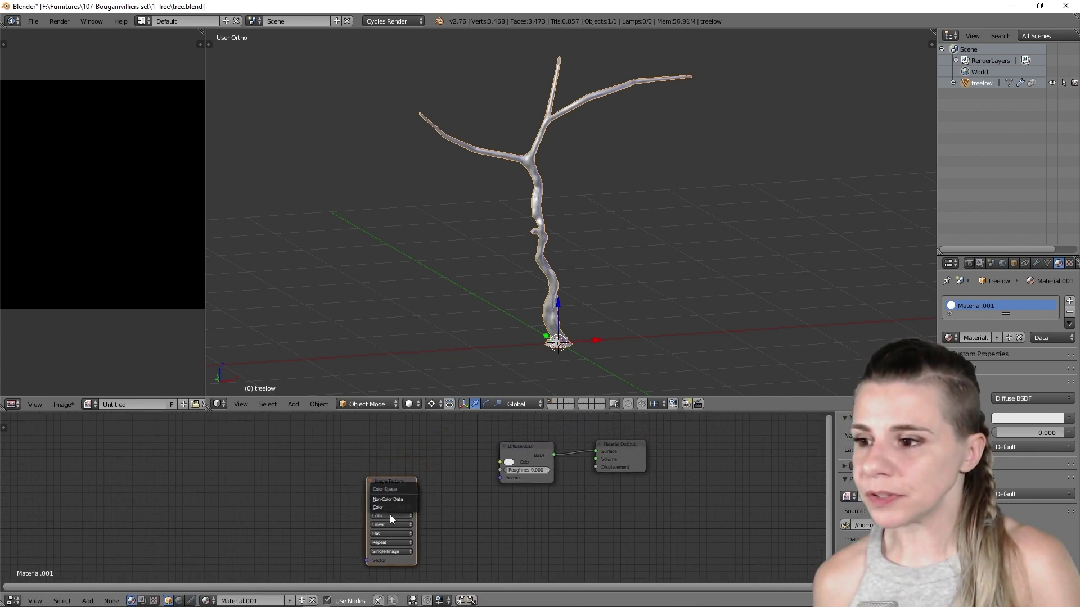
click(392, 499)
Route the image through a new Normal Map node into the Diffuse BSDF Normal, previewing rendered
key(shift+a)
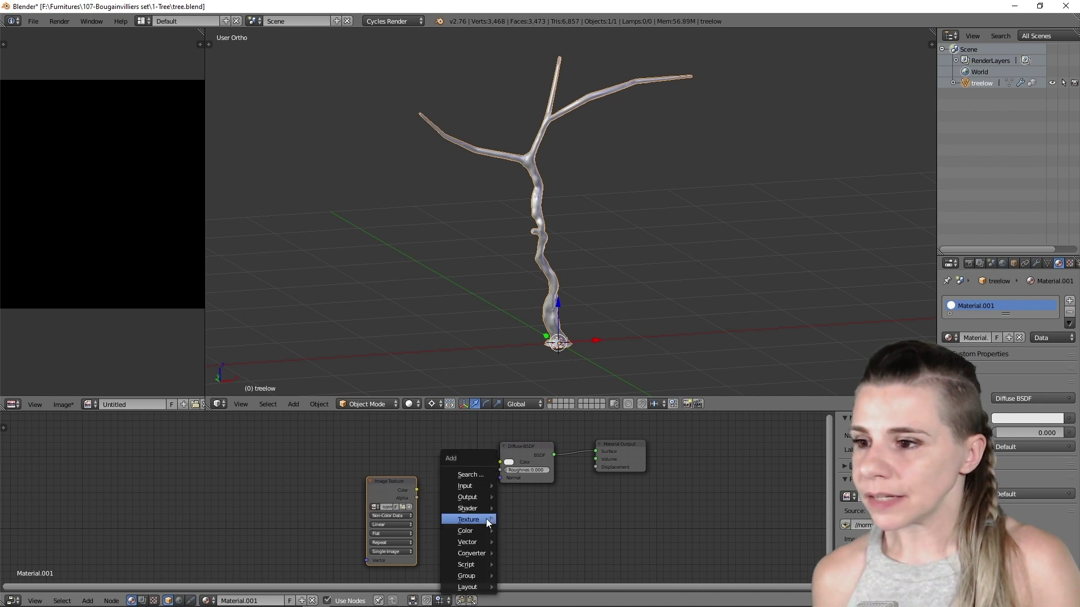
click(478, 475)
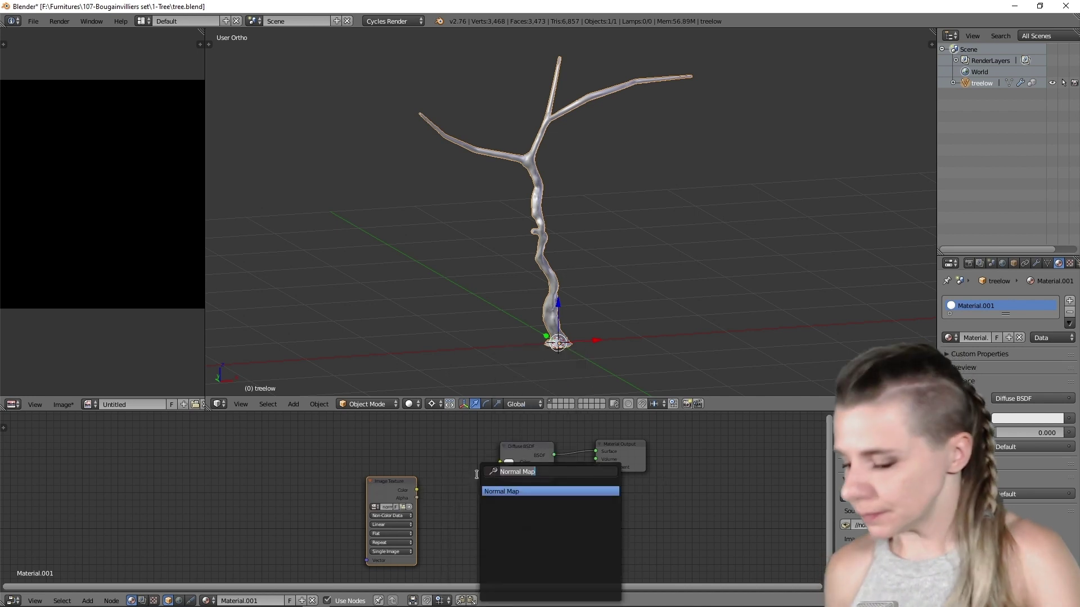
text(normal)
key(Return)
drag(381, 499, 433, 534)
mouse_move(468, 498)
mouse_down()
mouse_move(446, 495)
mouse_move(503, 480)
mouse_up()
click(410, 404)
click(448, 331)
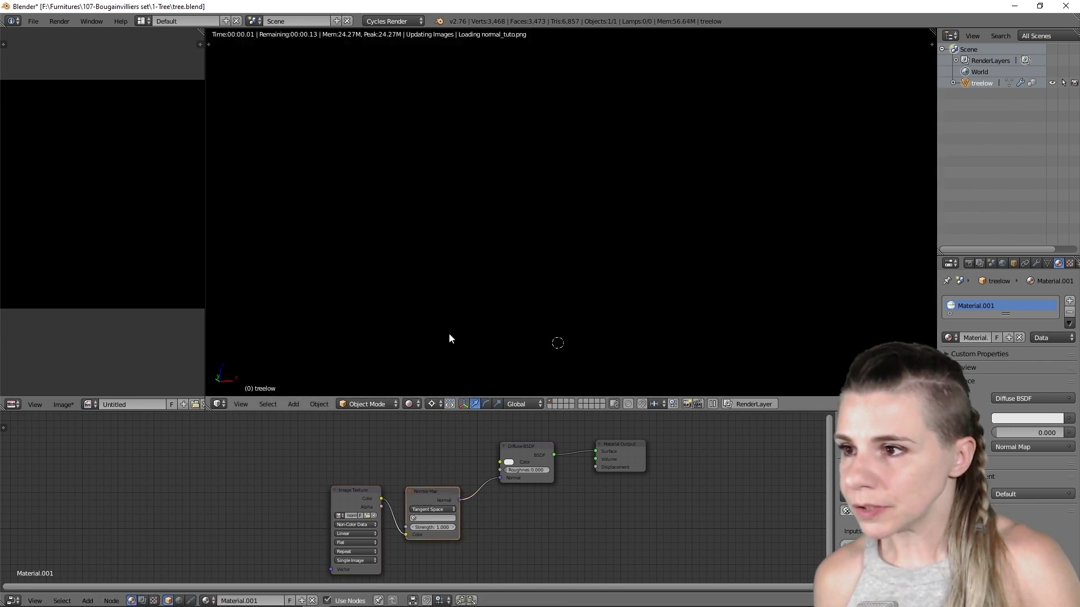
scroll(551, 360, up, 6)
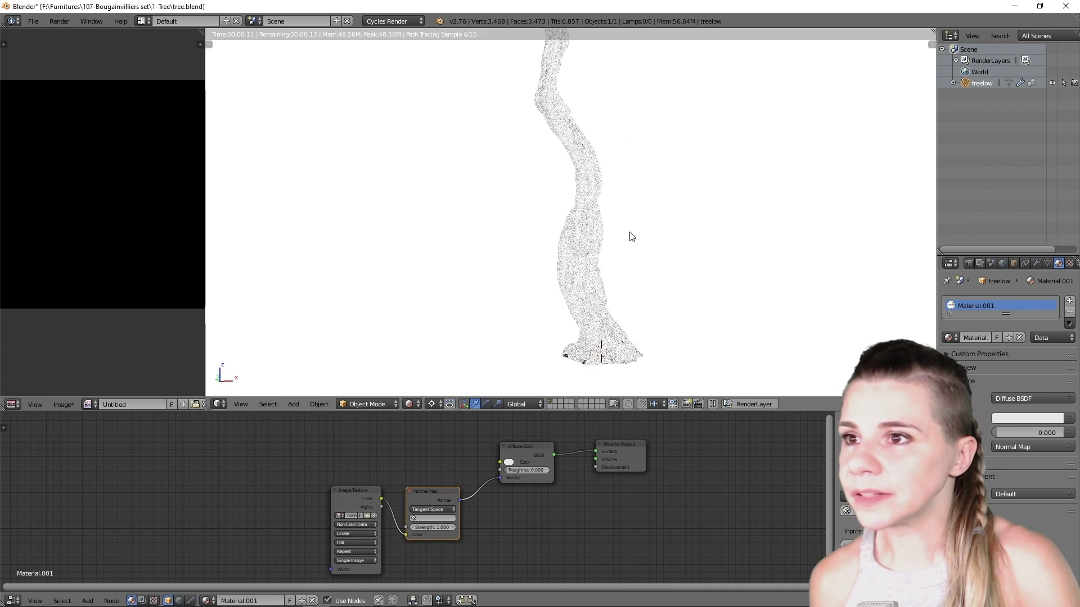
scroll(631, 236, up, 8)
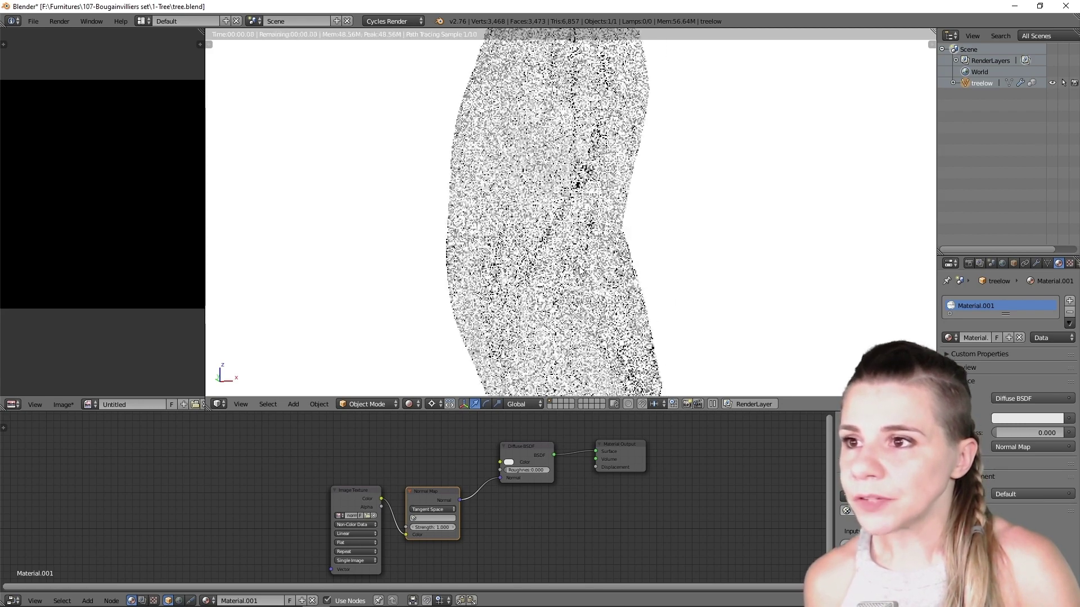
scroll(579, 269, down, 2)
scroll(570, 236, down, 2)
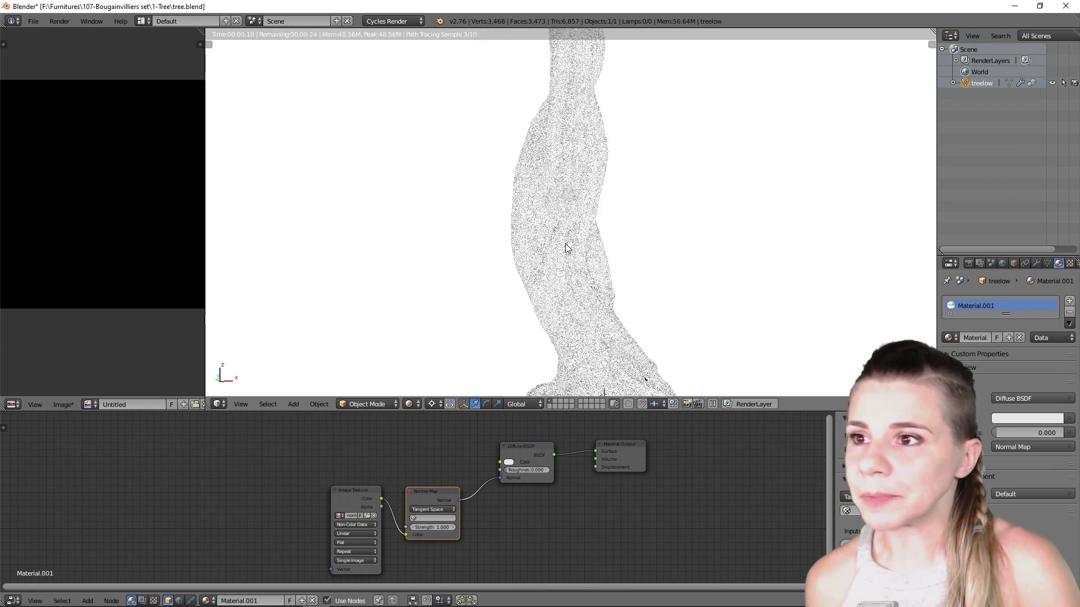
scroll(567, 248, down, 6)
Return to solid shading and shift the image texture and Normal Map nodes left
key(shift+z)
scroll(397, 522, down, 2)
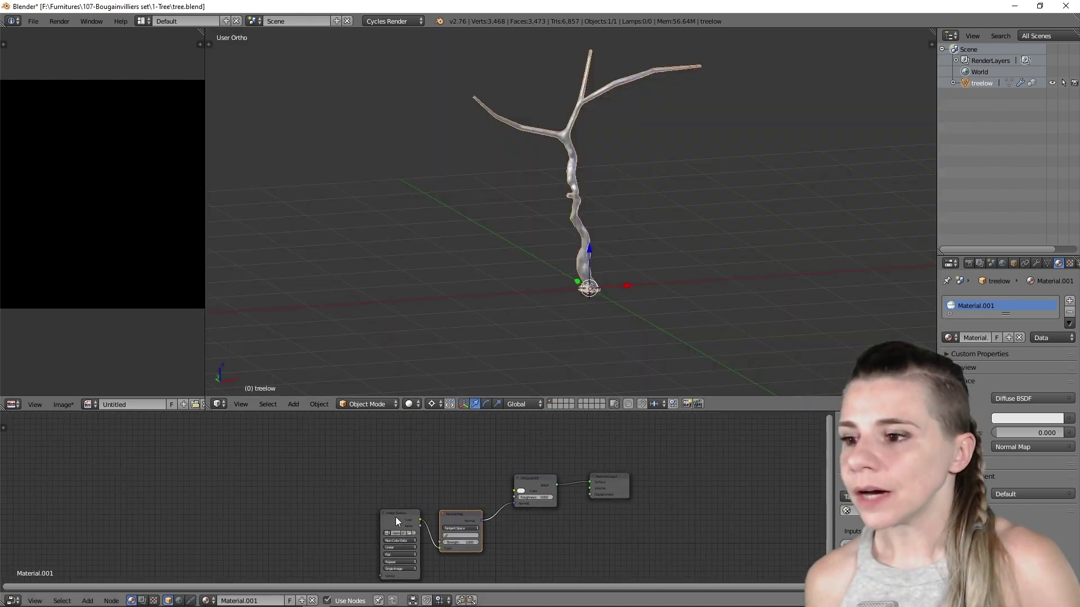
drag(396, 521, 348, 516)
drag(458, 514, 424, 519)
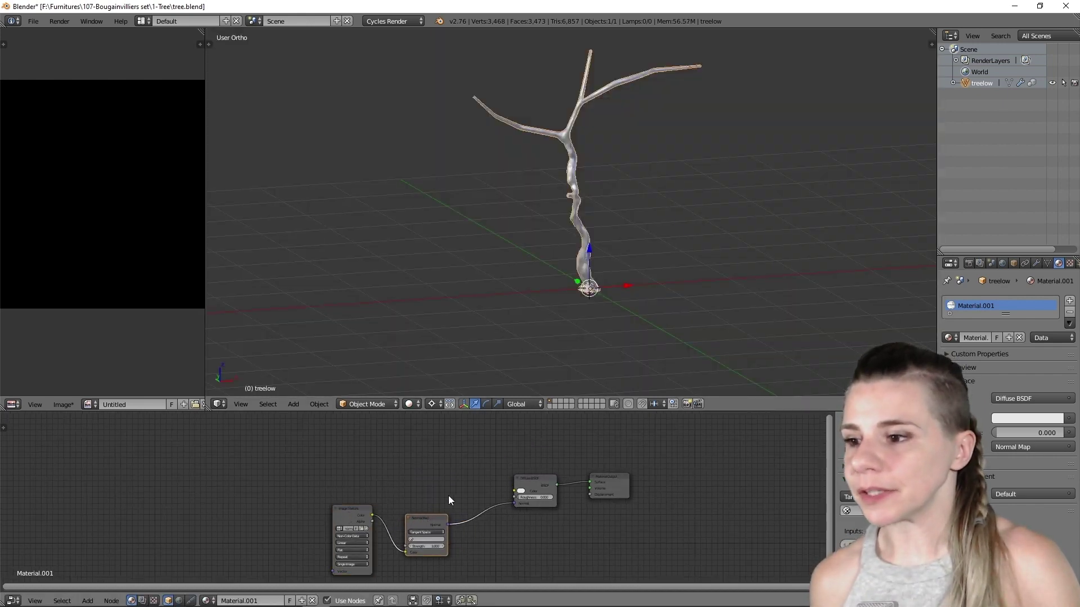
Add an Image Texture with Bark002_2K_Color feeding the Diffuse BSDF Color
key(shift+a)
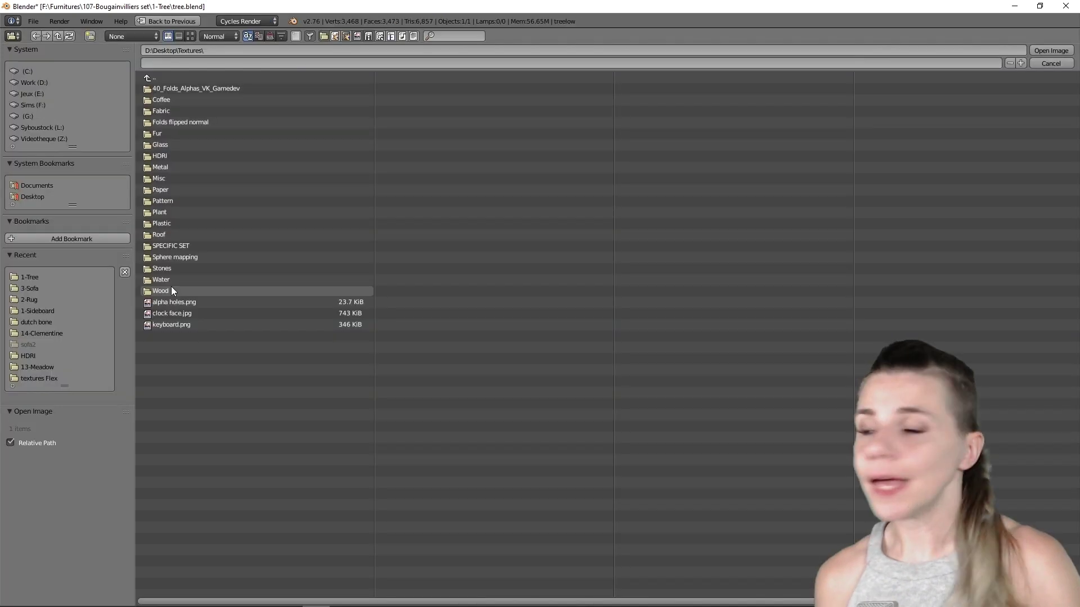
click(171, 285)
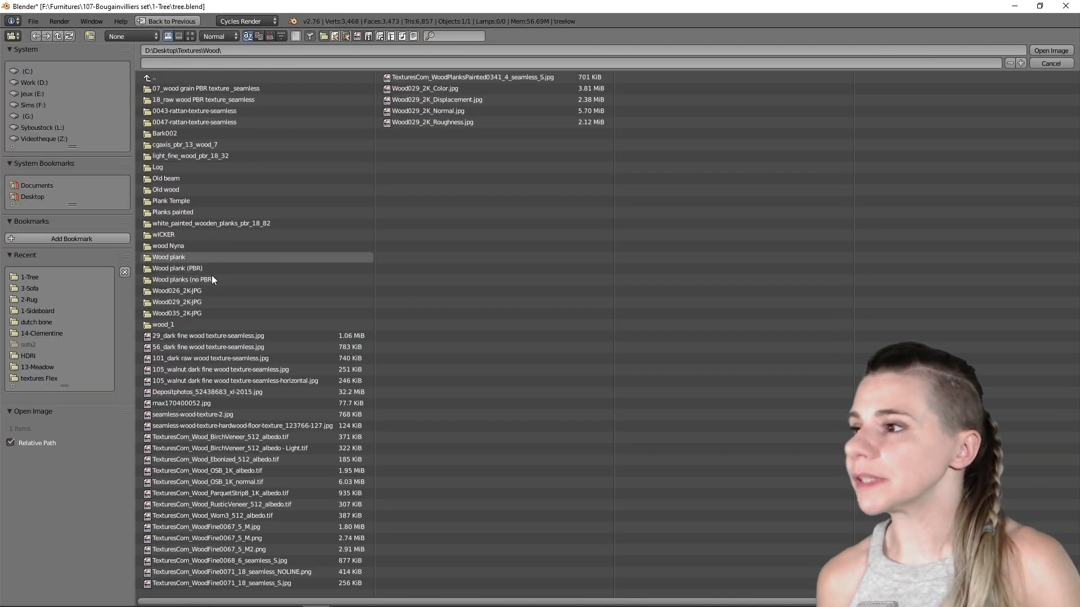
click(190, 36)
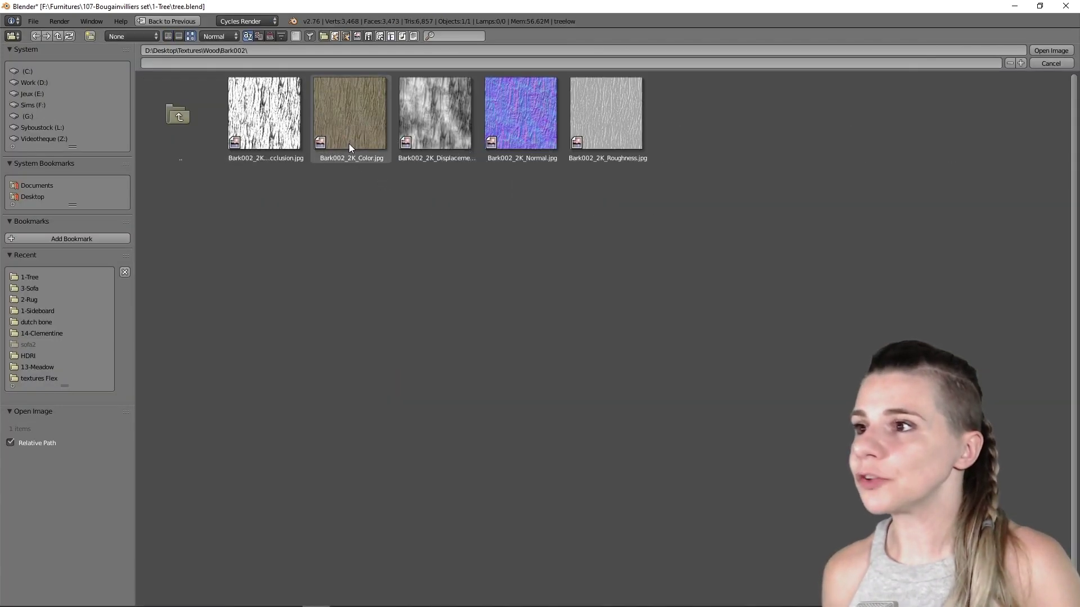
double_click(348, 124)
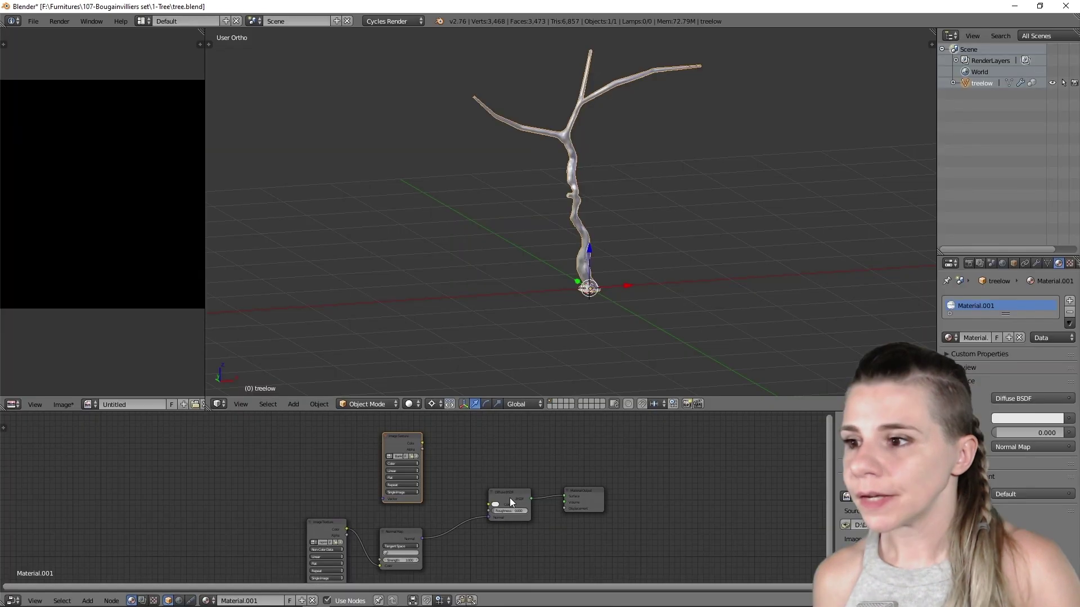
drag(510, 498, 515, 452)
drag(371, 441, 494, 461)
Preview the bark-textured trunk in Rendered viewport shading
click(415, 405)
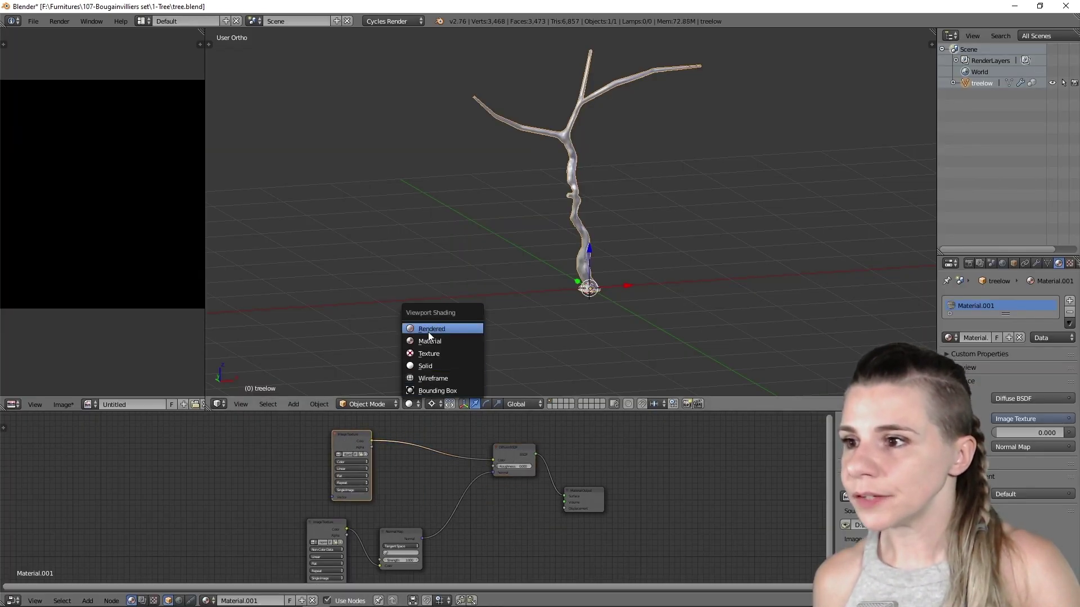
click(428, 332)
scroll(566, 326, up, 5)
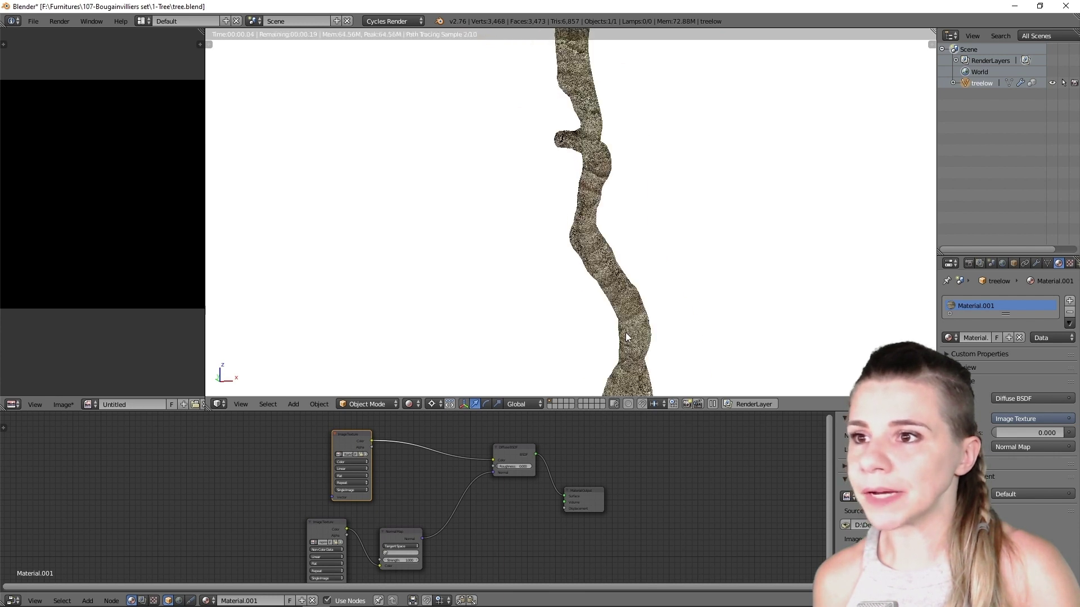
drag(625, 333, 514, 345)
drag(384, 458, 416, 458)
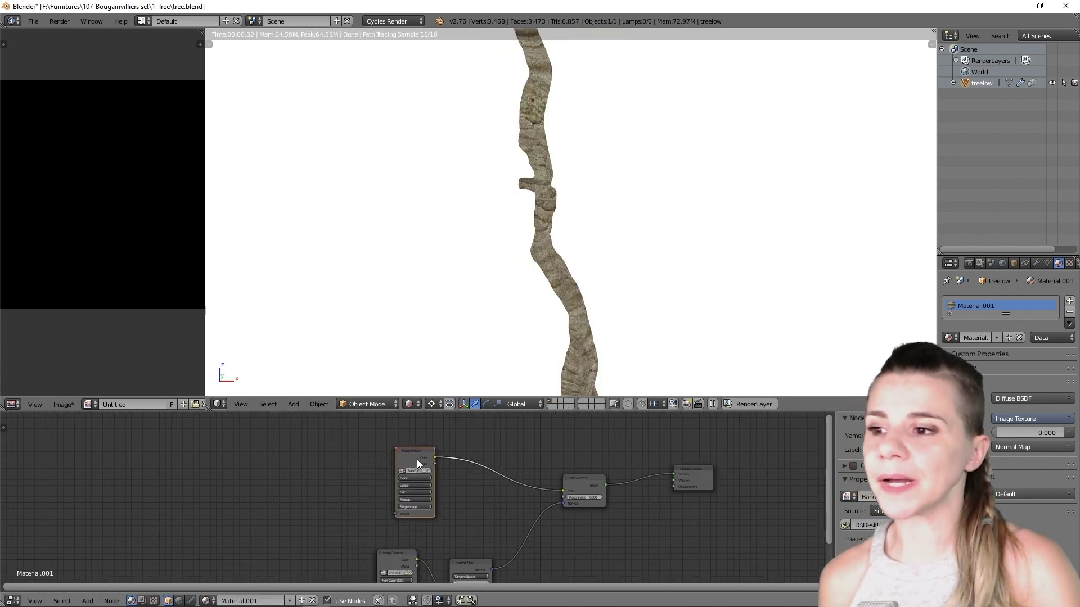
Add a Texture Coordinate node and a Mapping node beside it
key(shift+a)
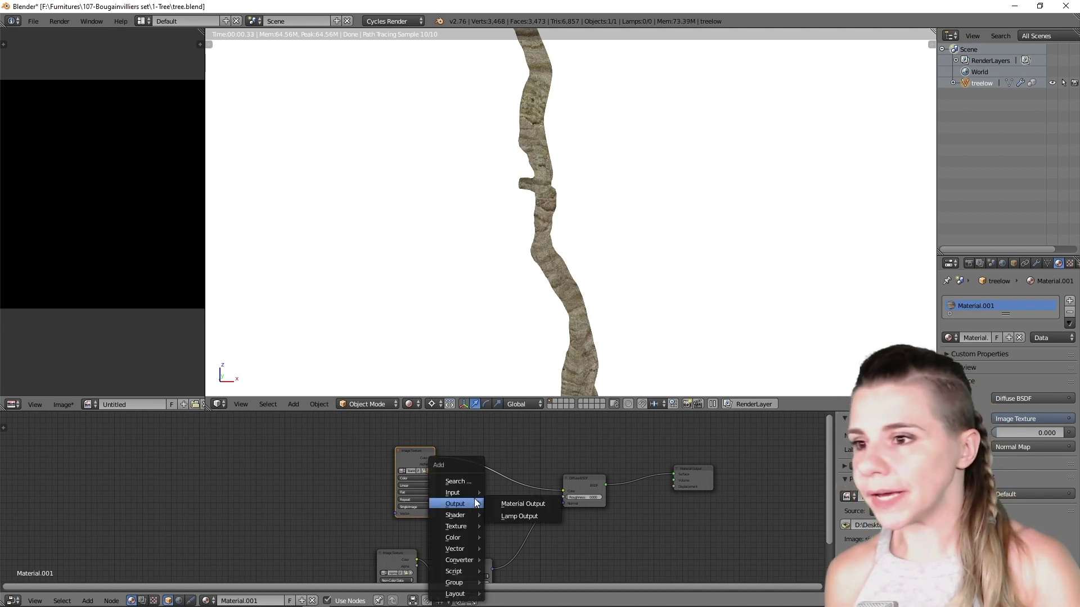
click(470, 482)
text(Mapping)
text(te)
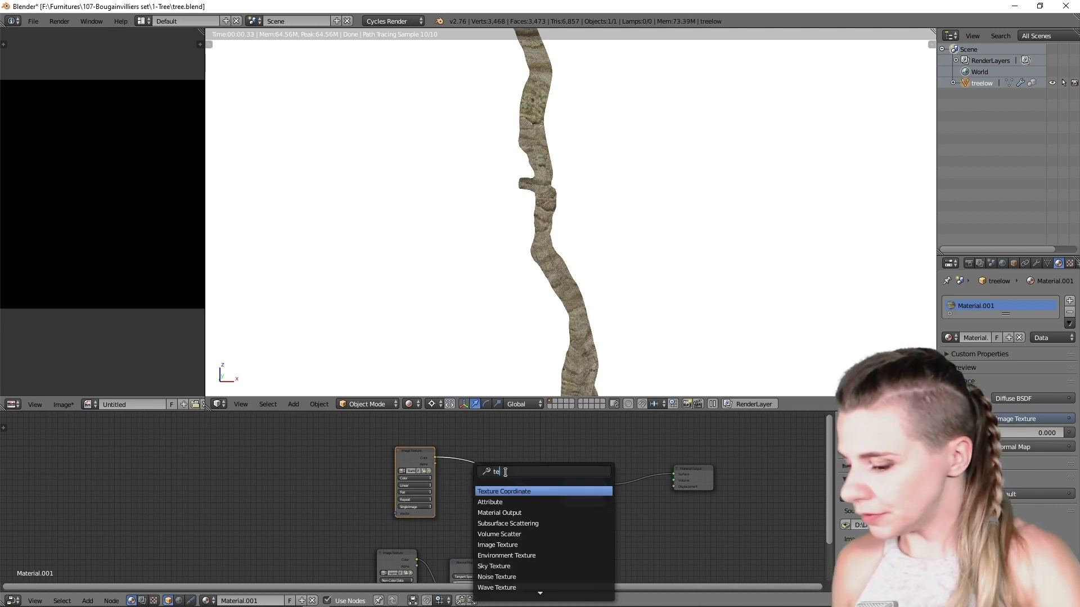
text(xtu)
click(489, 492)
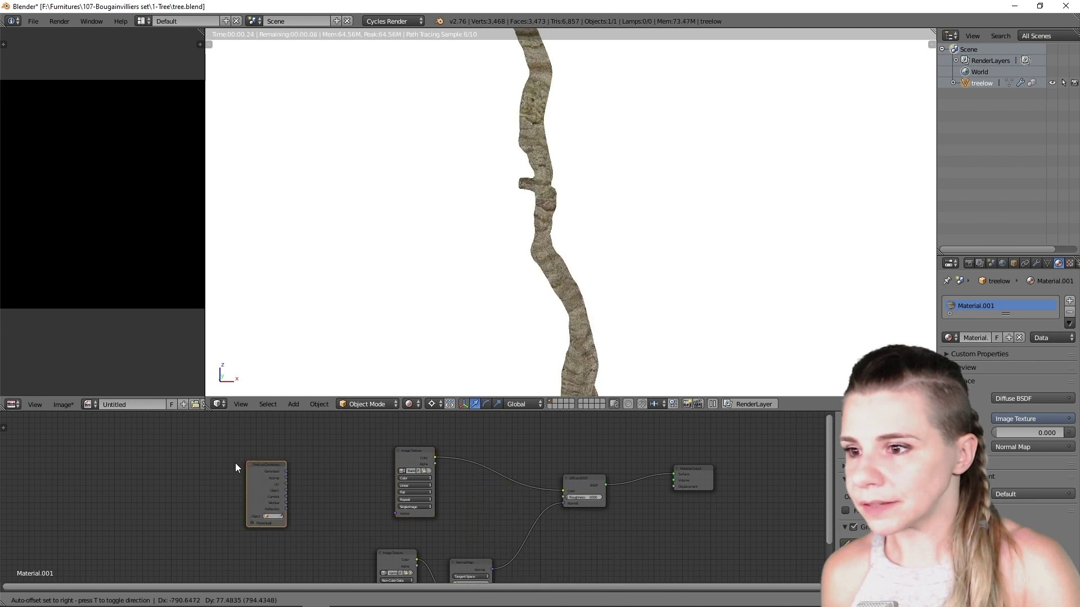
click(249, 474)
key(shift+a)
click(383, 482)
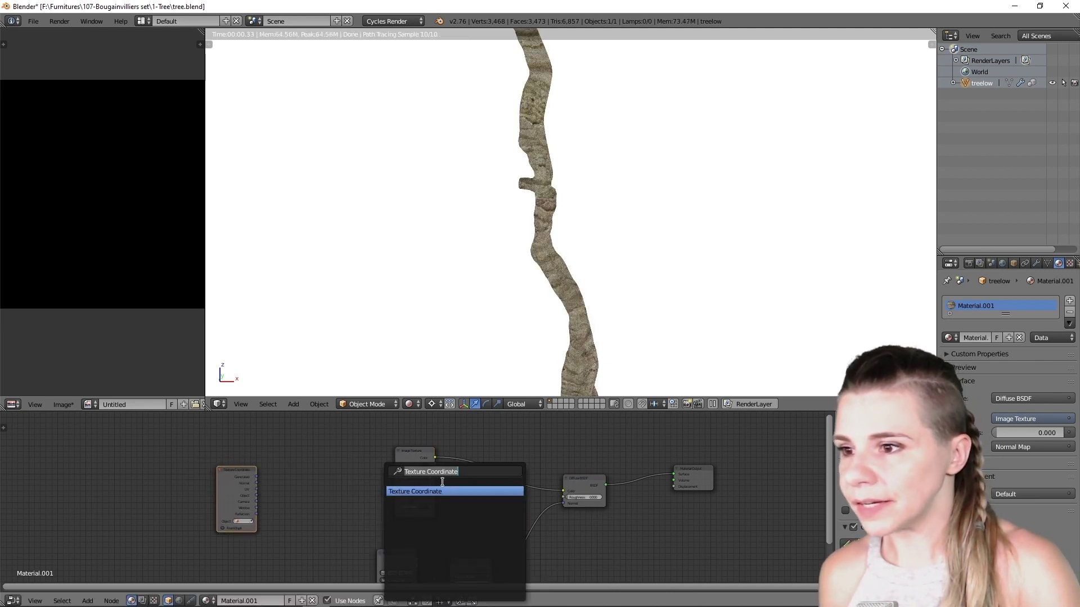
text(mapp)
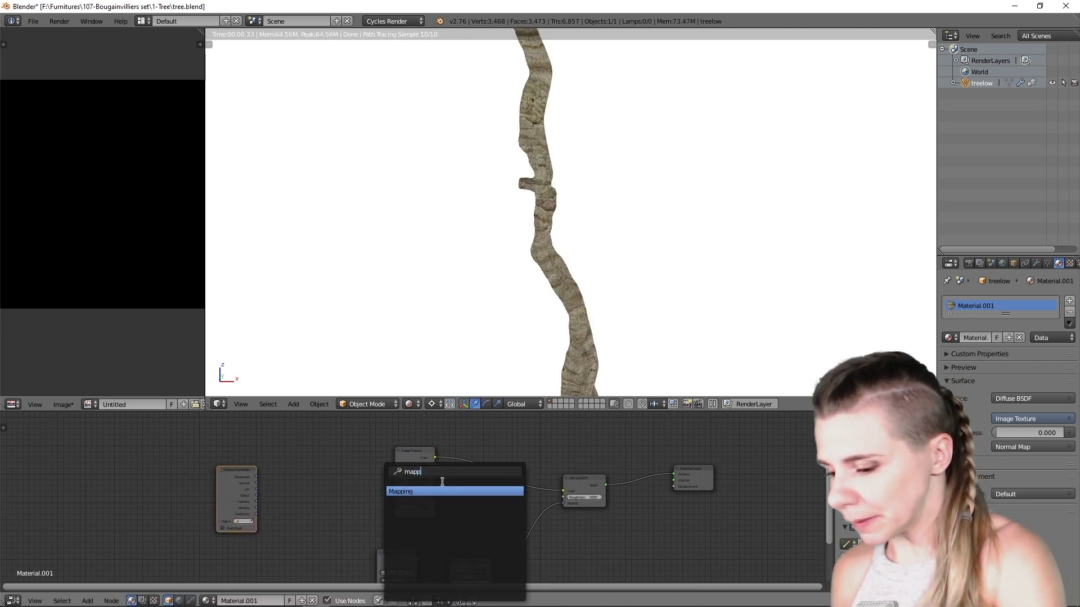
click(482, 491)
scroll(276, 532, up, 2)
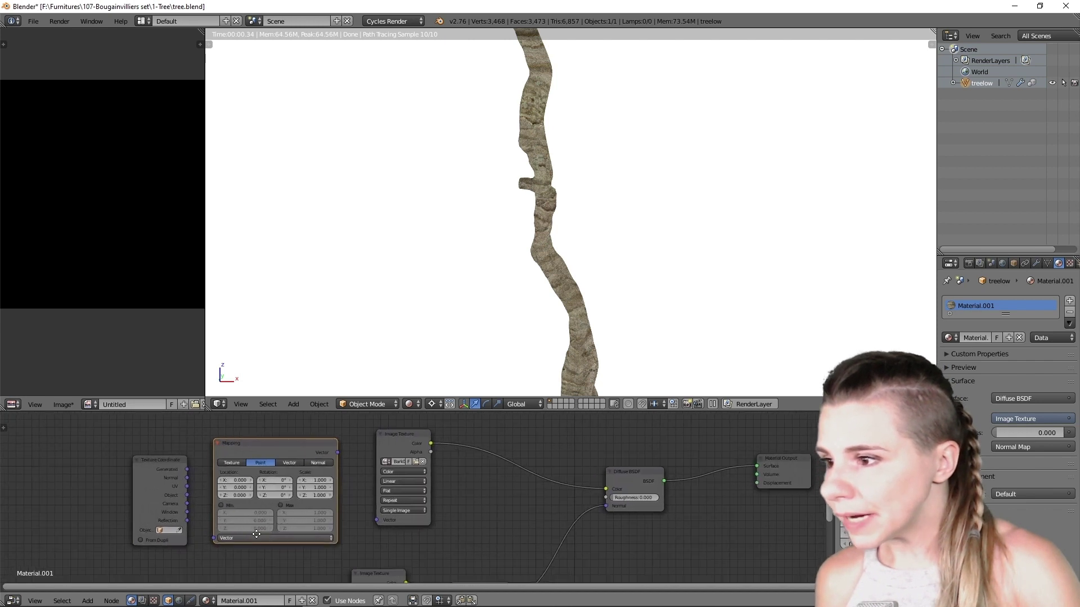
click(256, 534)
Link UV through Mapping into the bark texture, with Z rotation 90 and scale 2
drag(180, 488, 207, 541)
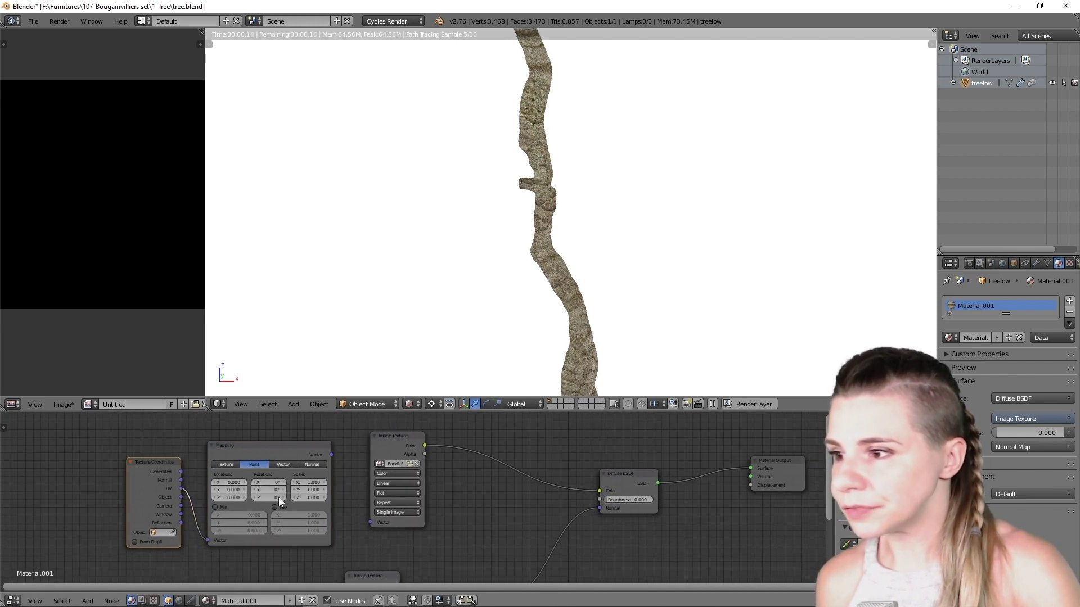
drag(331, 454, 370, 523)
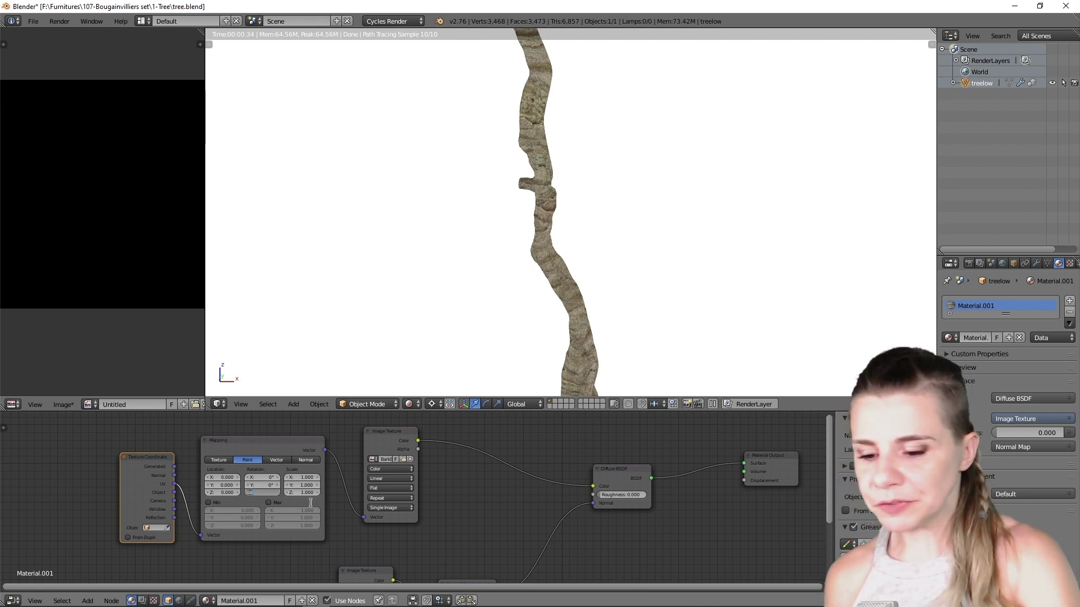
key(Tab)
text(2)
key(Tab)
text(2)
key(Tab)
text(2)
key(Return)
scroll(477, 290, down, 6)
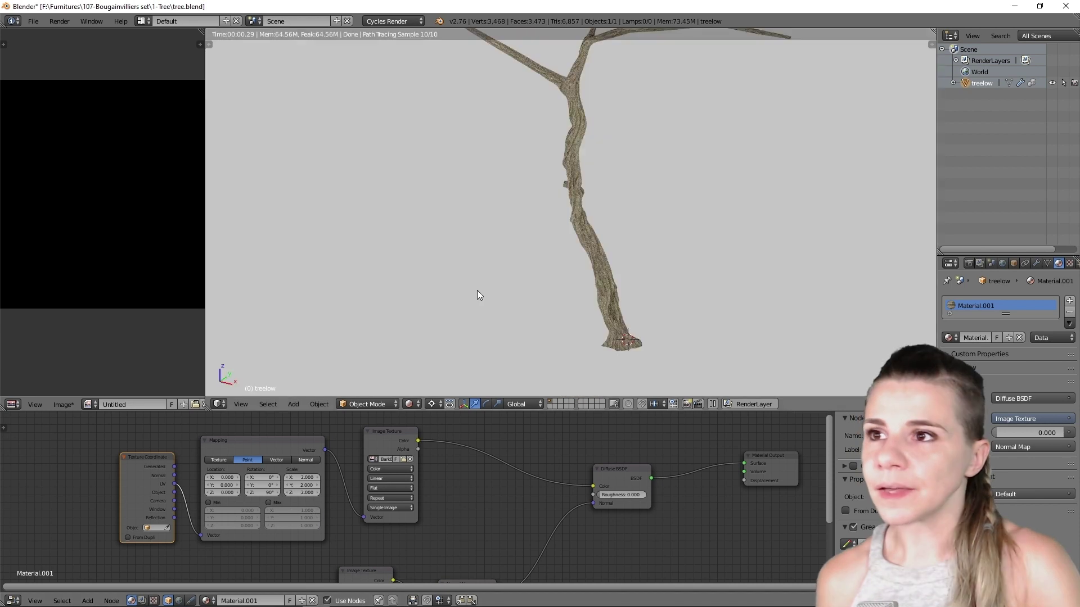
scroll(501, 526, down, 3)
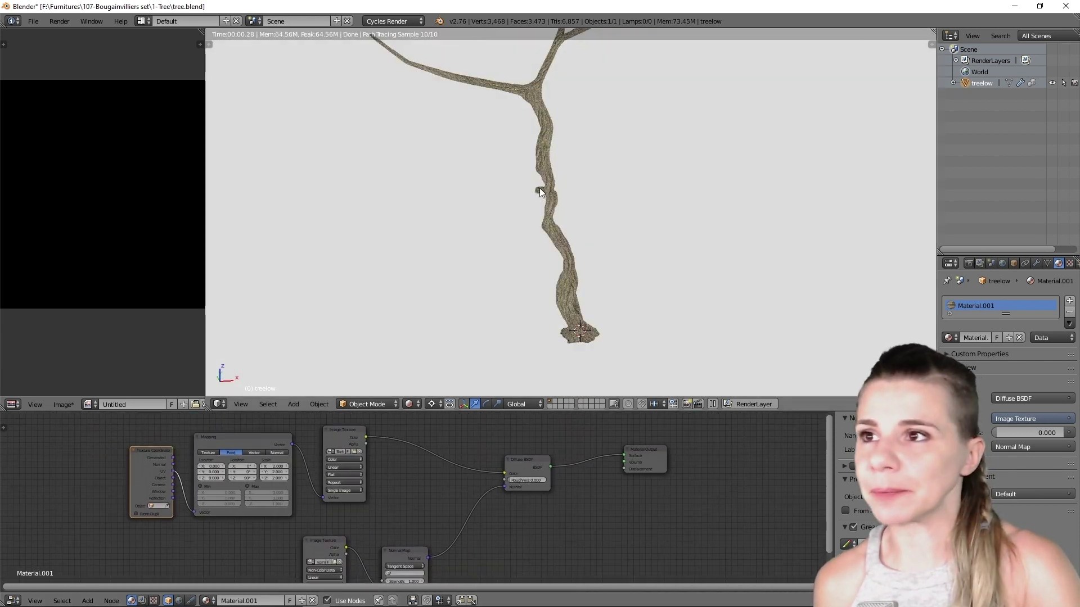
scroll(539, 187, up, 4)
drag(147, 453, 117, 427)
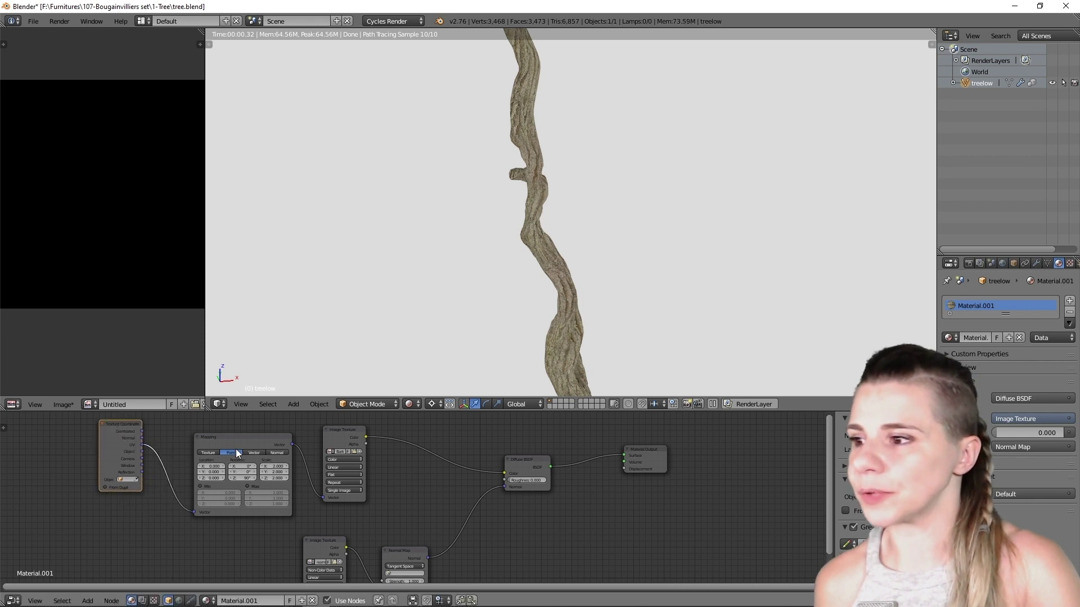
drag(235, 449, 209, 424)
drag(341, 452, 324, 424)
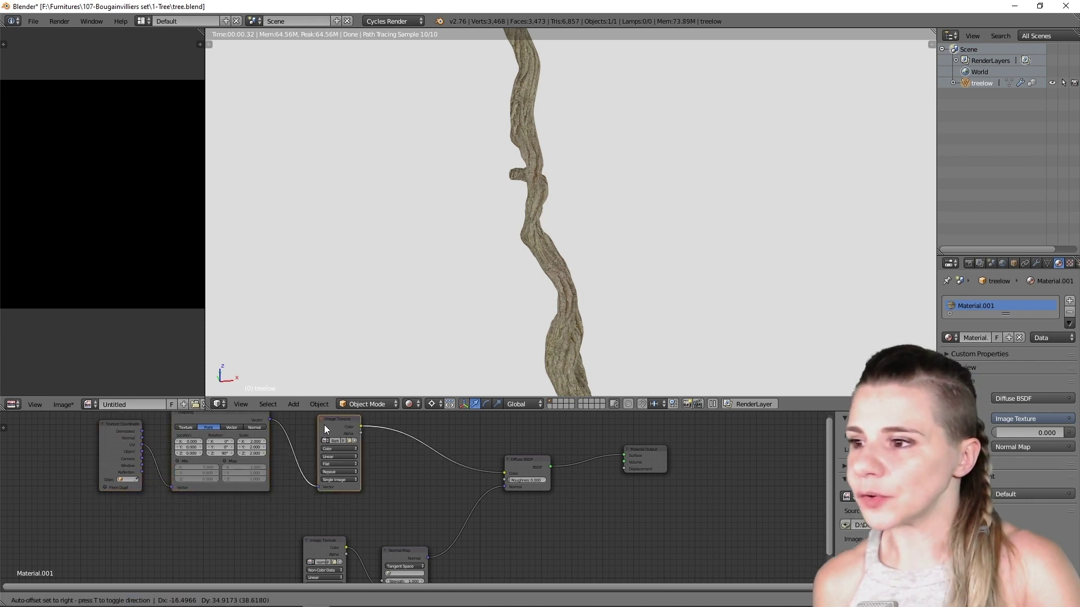
Add Bark002_2K_Normal as an Image Texture fed by Mapping, set to Non-Color Data
key(shift+a)
click(396, 474)
click(32, 277)
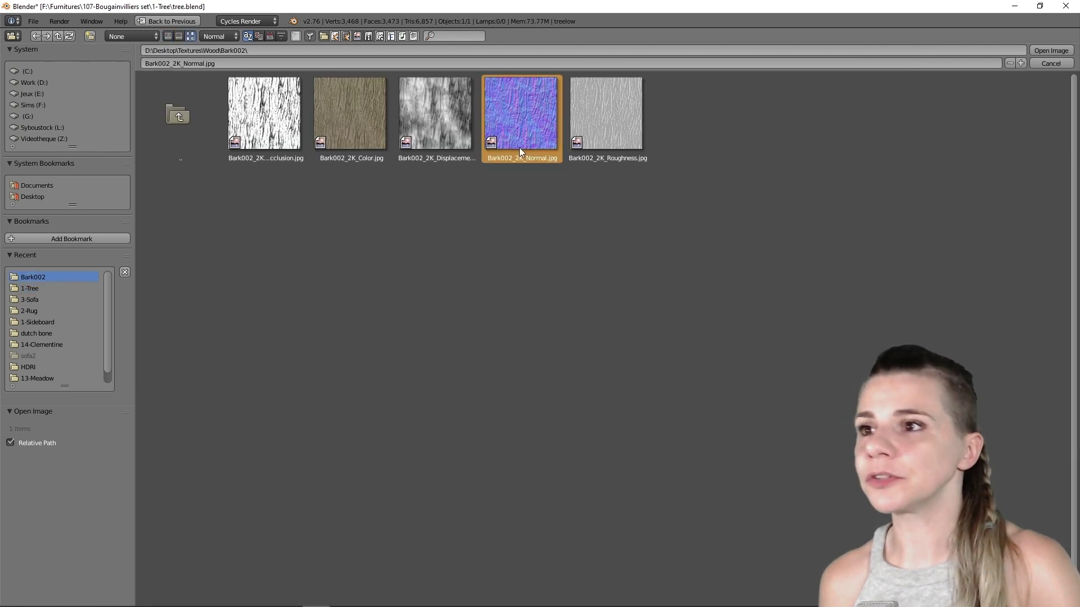
double_click(527, 136)
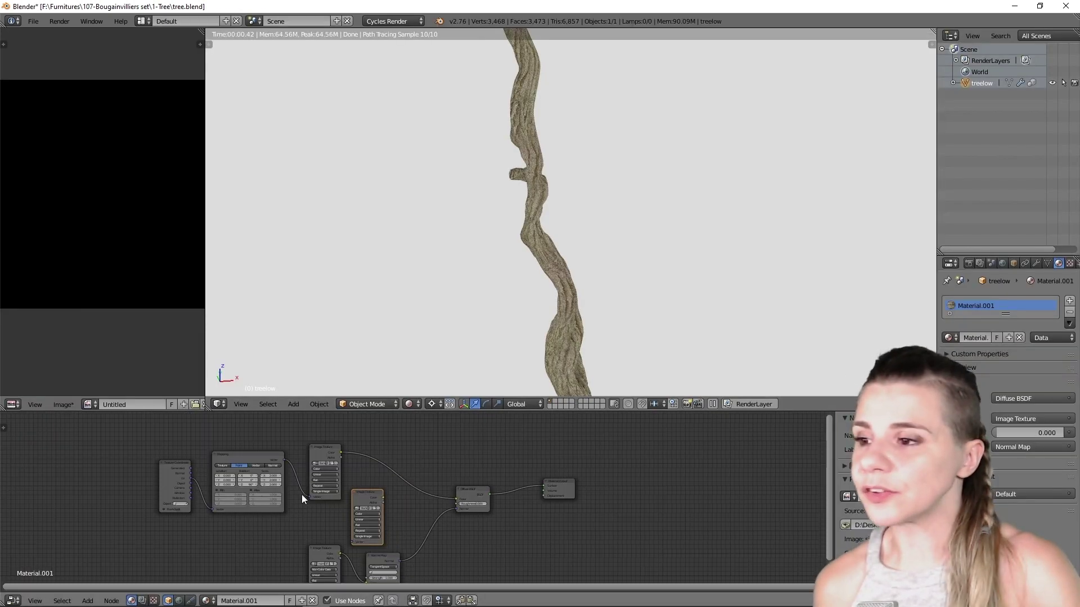
drag(322, 460, 327, 441)
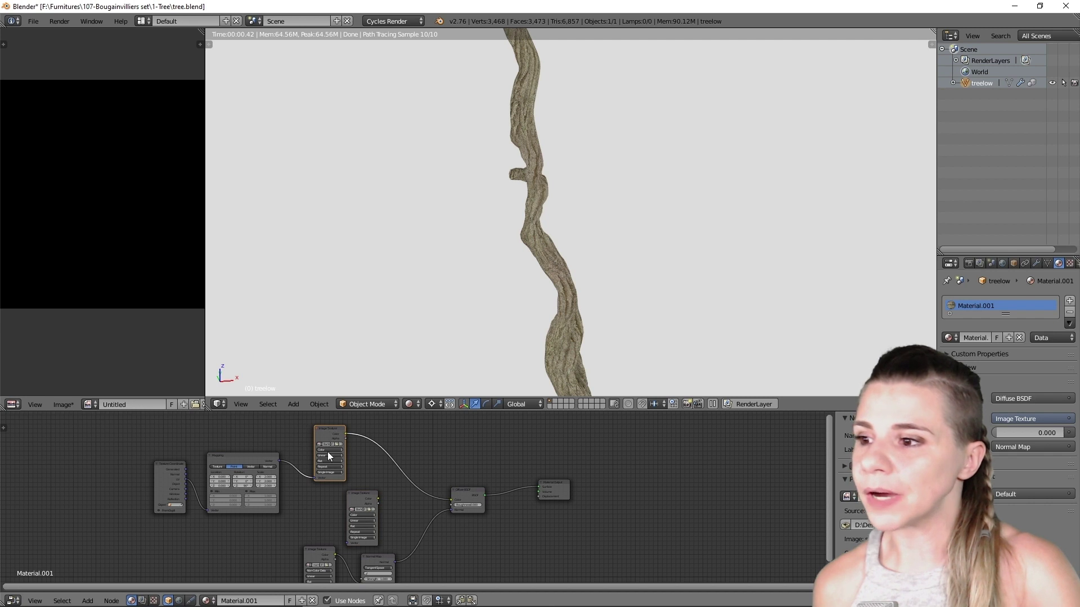
drag(360, 498, 353, 490)
drag(341, 533, 277, 461)
scroll(343, 510, up, 3)
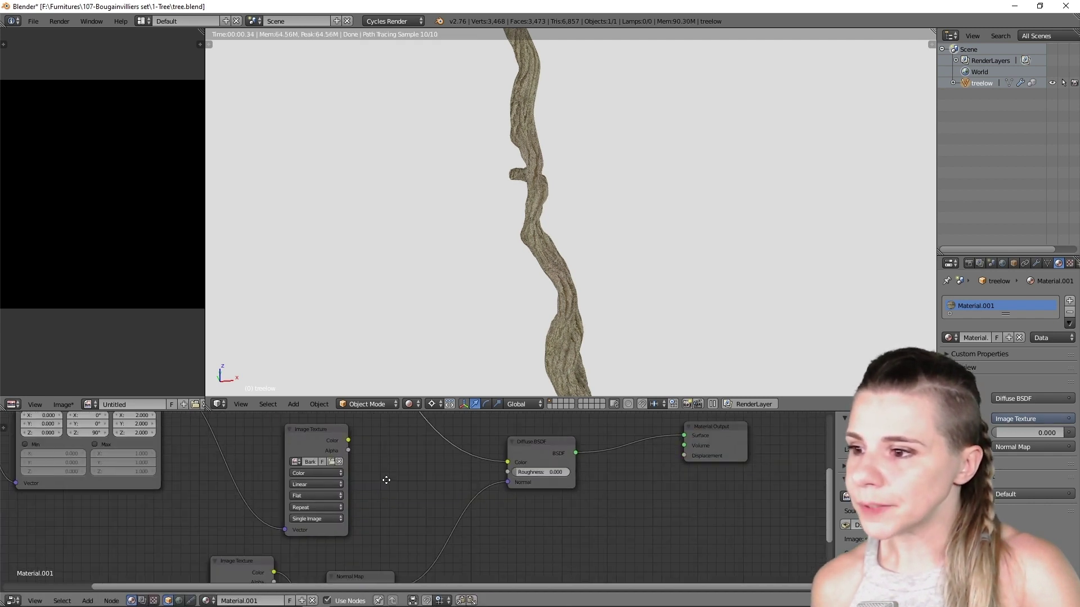
scroll(386, 467, up, 3)
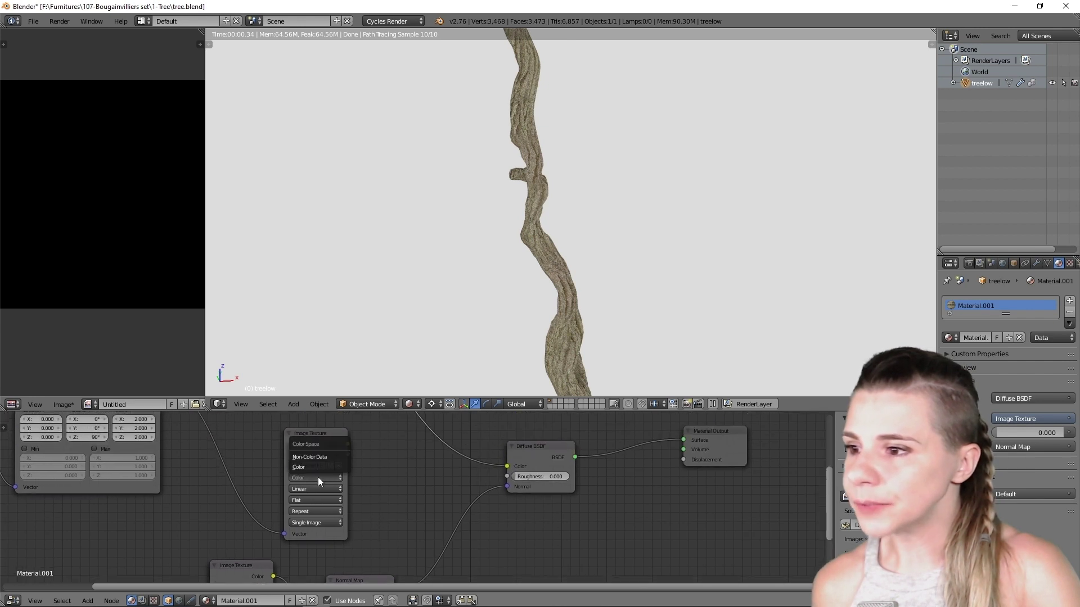
click(315, 457)
Add a second Normal Map node for the bark normal texture
scroll(403, 504, down, 2)
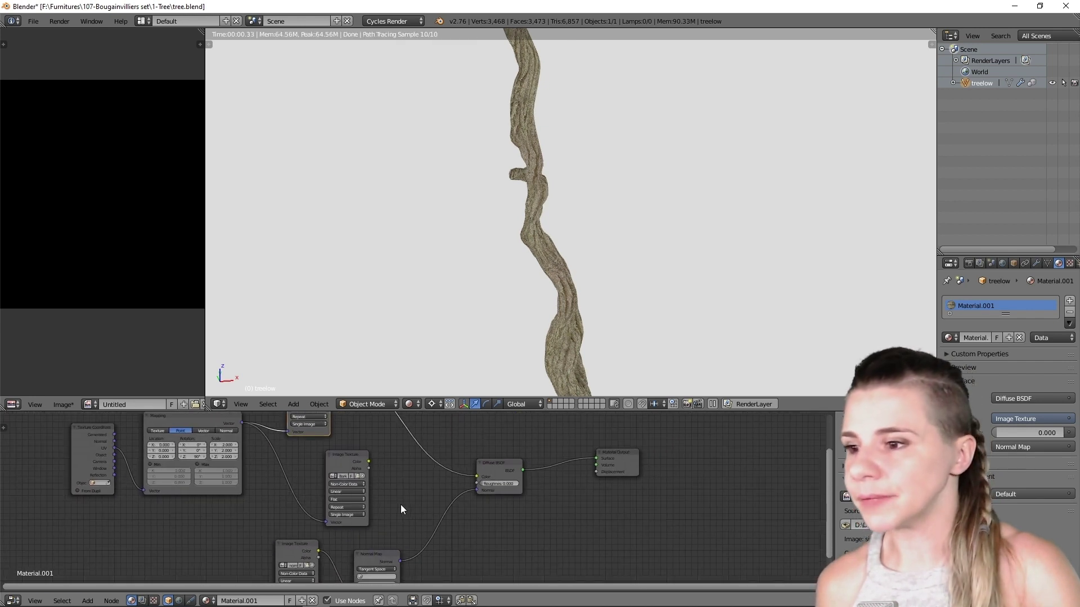
key(shift+a)
click(384, 461)
text(normal)
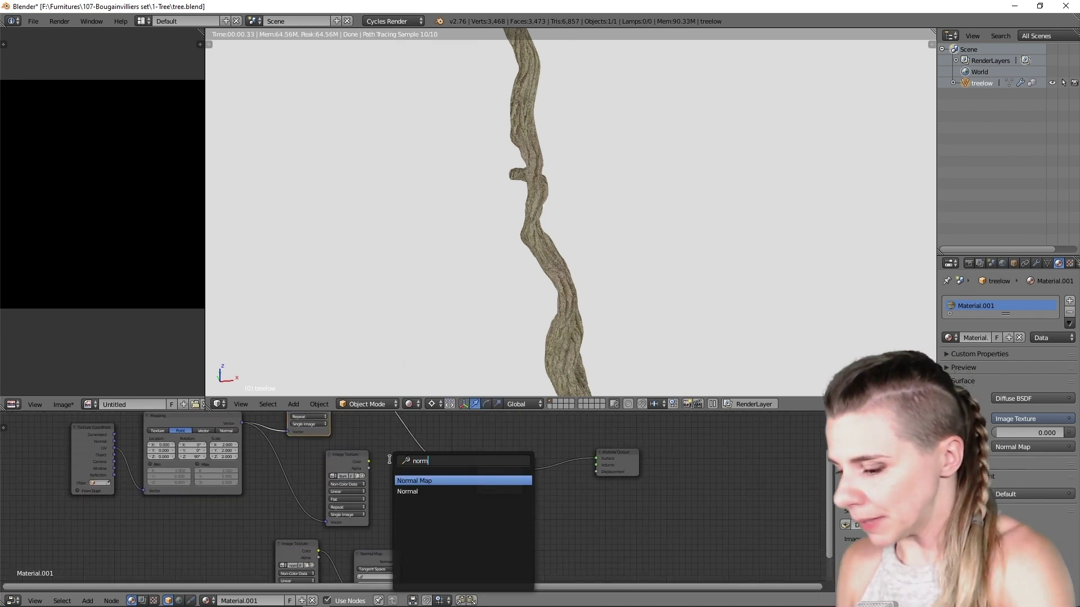
key(Return)
click(389, 484)
drag(390, 484, 359, 483)
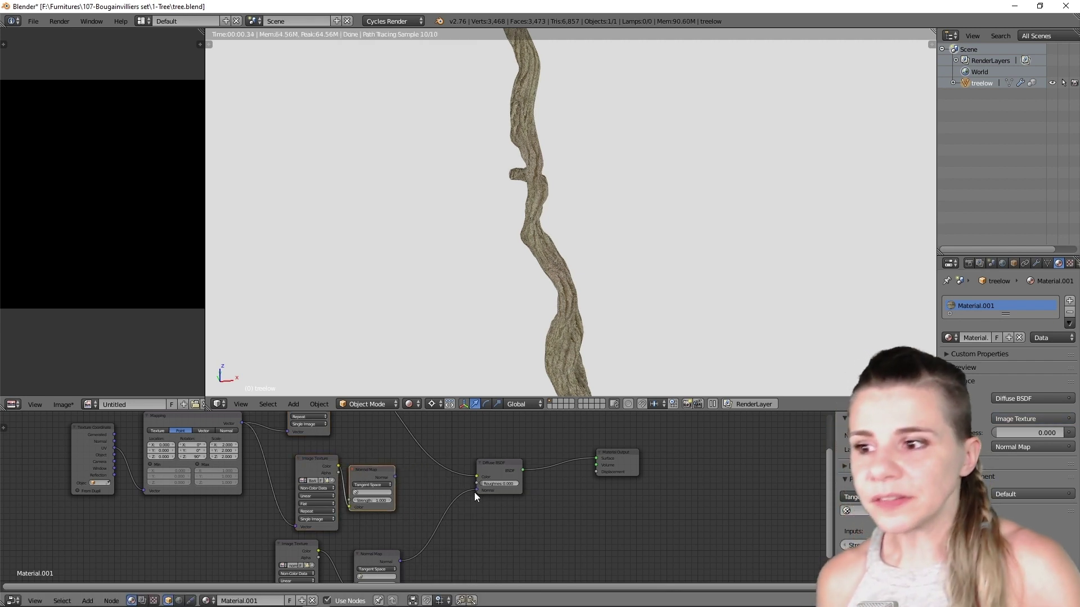
drag(474, 491, 405, 548)
scroll(404, 548, down, 1)
Mix both Normal Map outputs in a Mix node feeding the Diffuse BSDF Normal
key(shift+a)
click(478, 476)
text(mix)
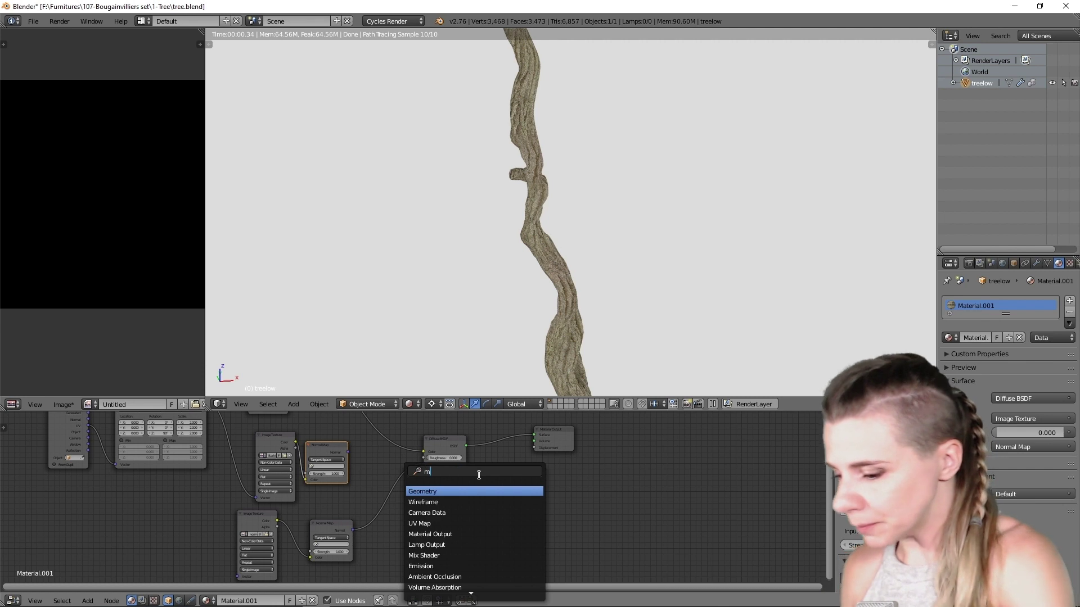
key(Return)
click(384, 453)
drag(348, 452, 377, 487)
drag(352, 530, 377, 494)
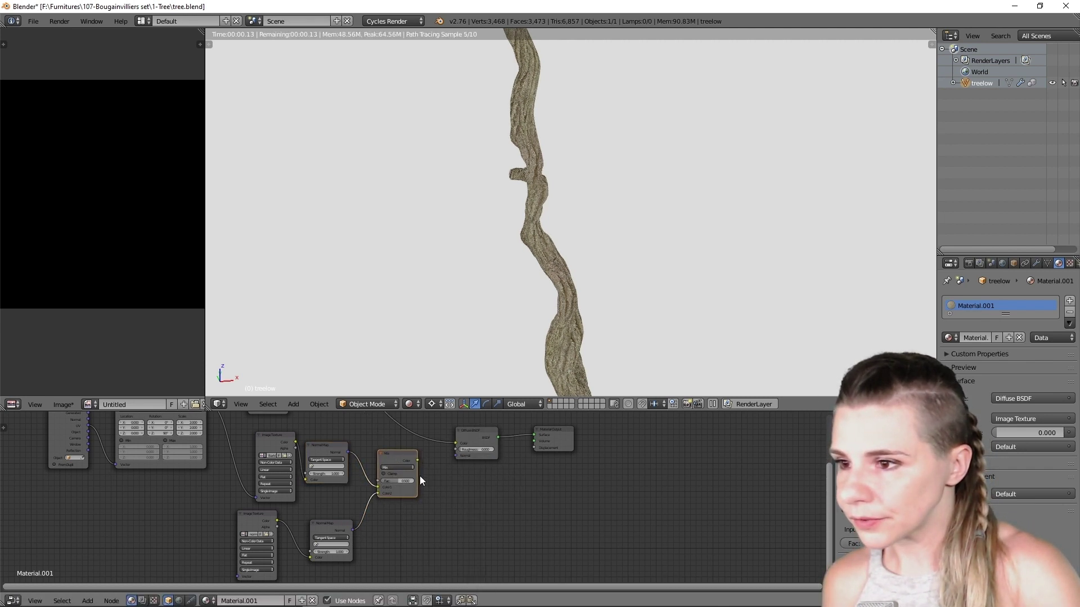
drag(417, 461, 457, 457)
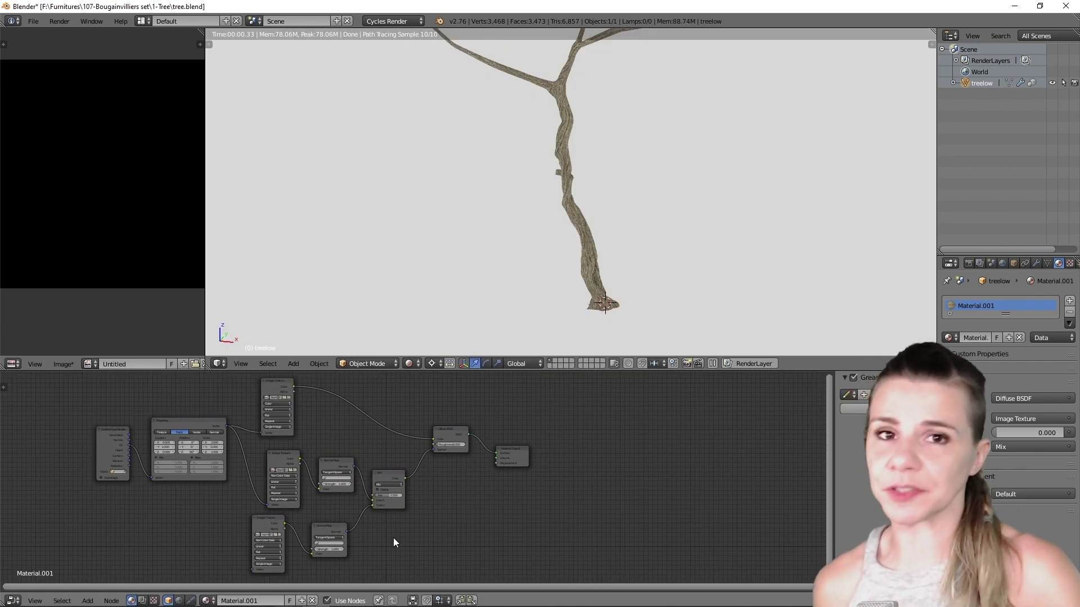
Delete both Normal Map nodes and plug both textures, set to Color, into Mix Color1/Color2
scroll(393, 538, up, 2)
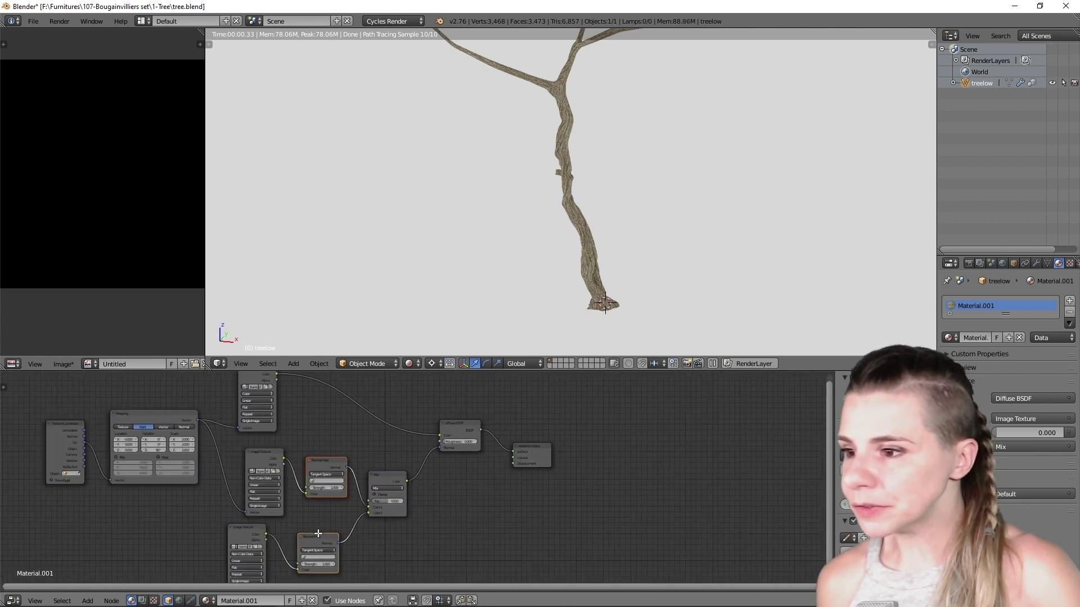
key(x)
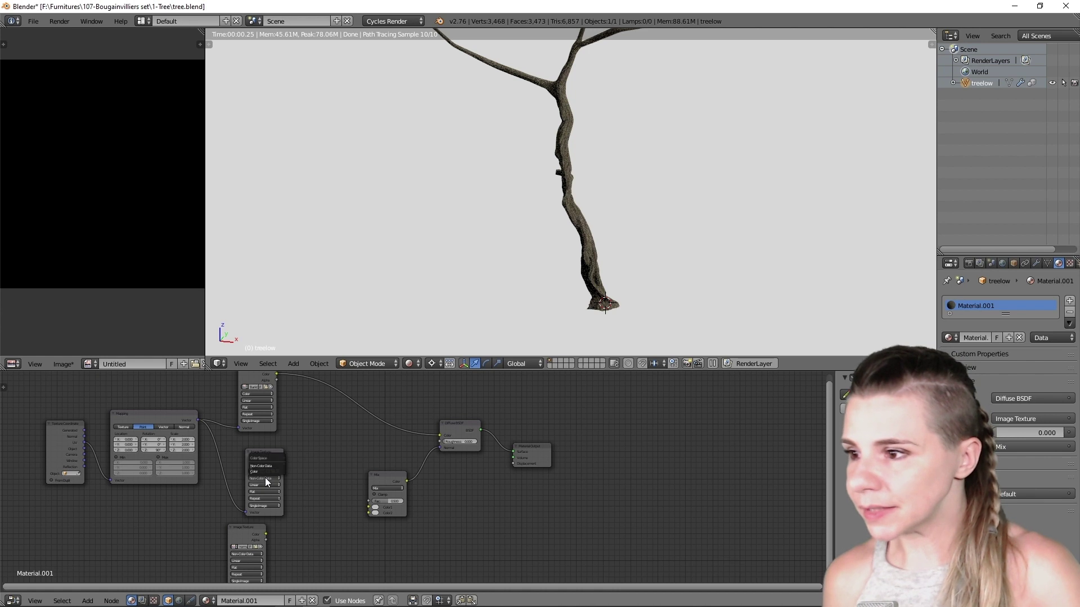
click(263, 473)
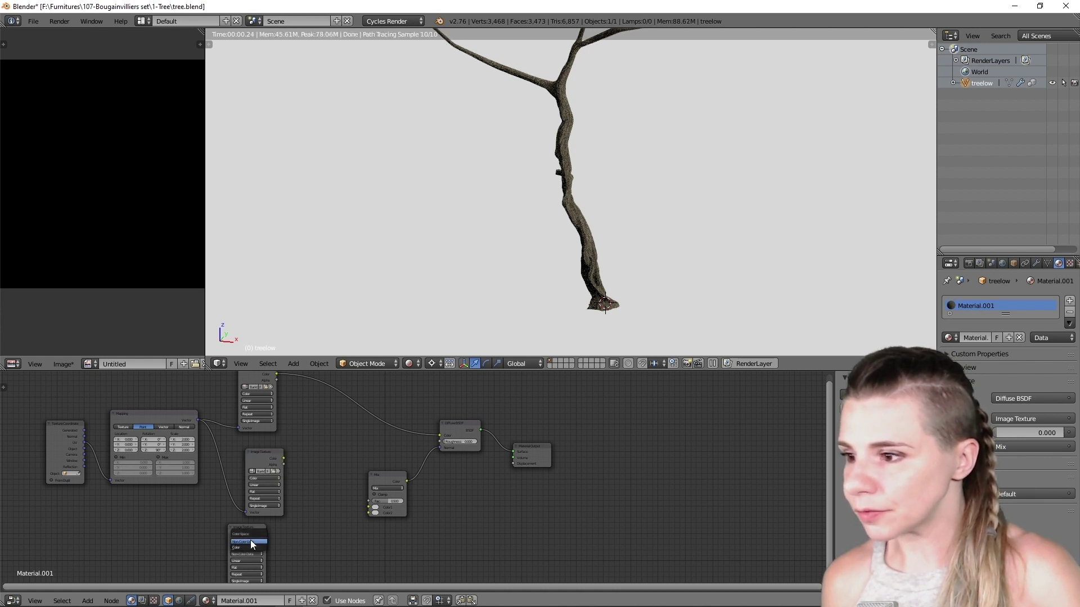
click(251, 547)
drag(285, 458, 368, 506)
drag(266, 533, 369, 513)
drag(386, 472, 336, 464)
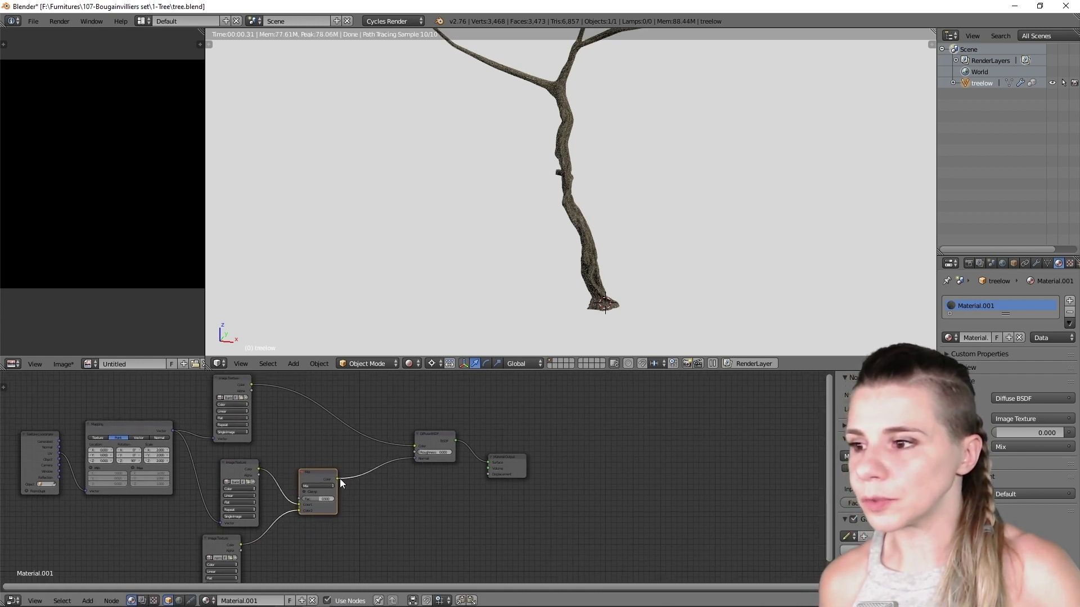
Feed the Mix output into the Diffuse BSDF Color
mouse_move(339, 478)
mouse_down()
mouse_move(414, 446)
mouse_move(420, 474)
mouse_up()
scroll(516, 261, up, 5)
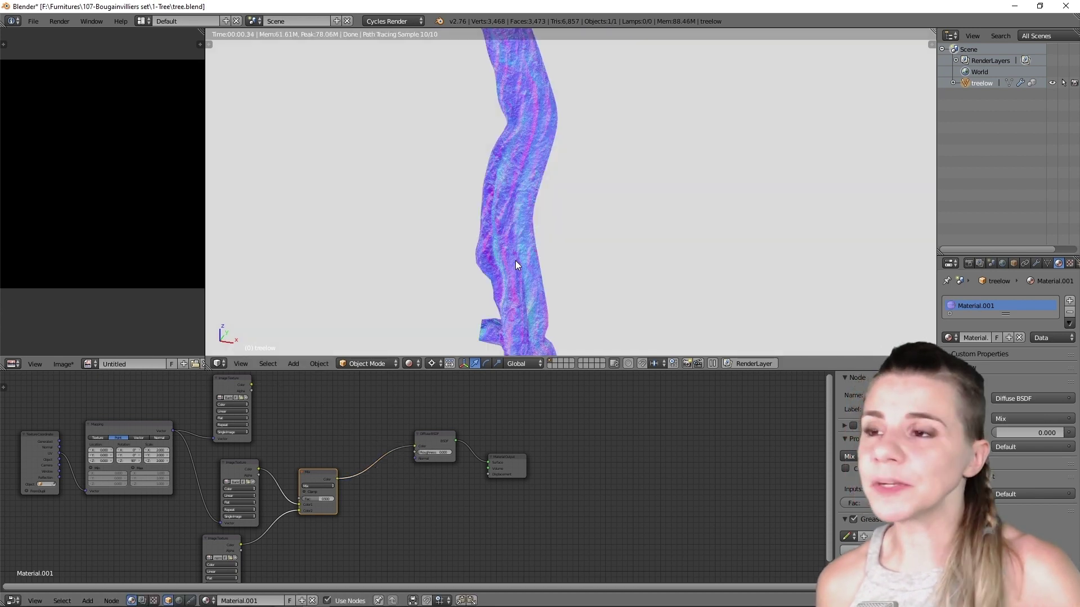
scroll(515, 247, down, 1)
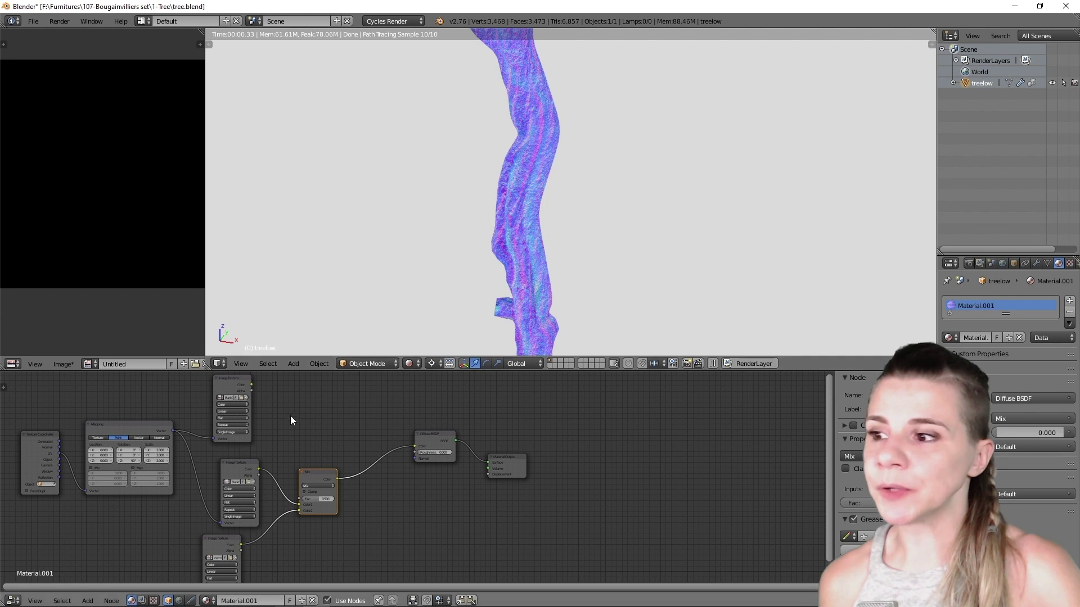
scroll(556, 288, down, 2)
Change the Bake Type in Render properties from Normal to Diffuse Color
click(968, 263)
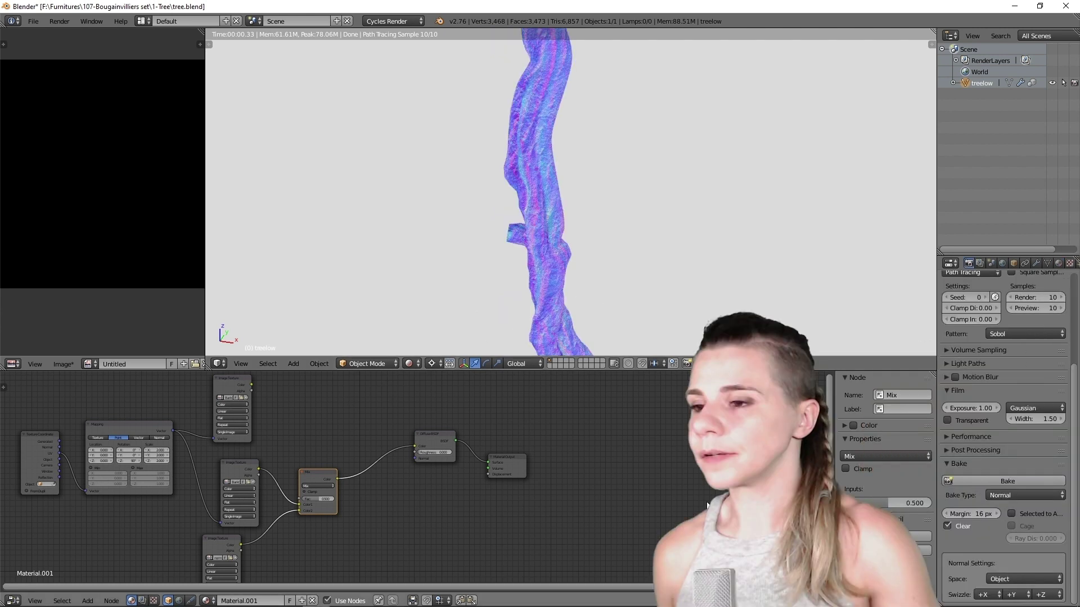
scroll(1051, 428, down, 5)
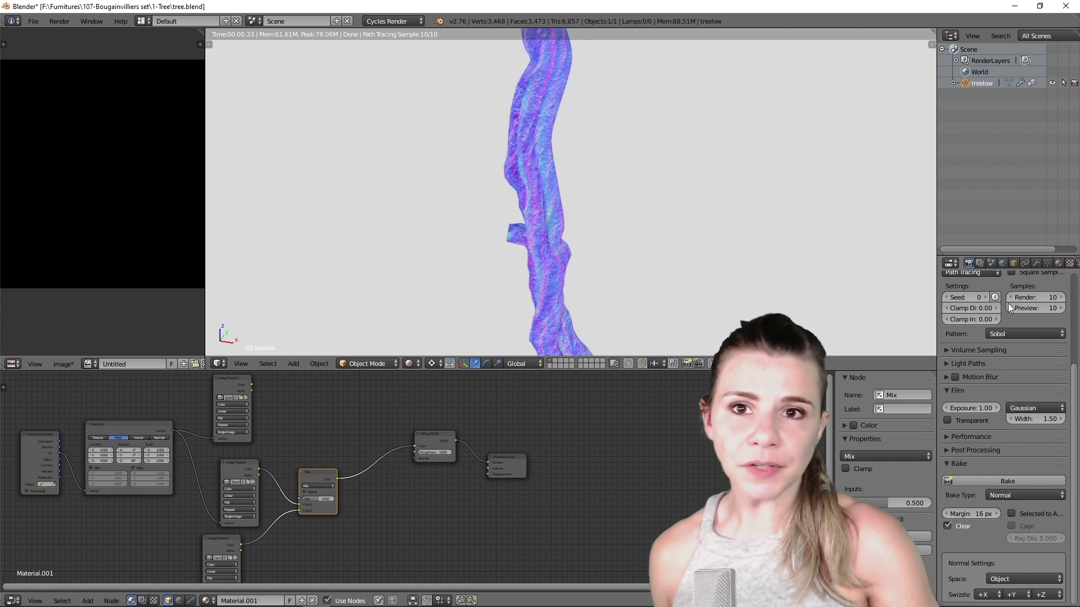
scroll(1045, 342, up, 1)
scroll(1044, 342, down, 1)
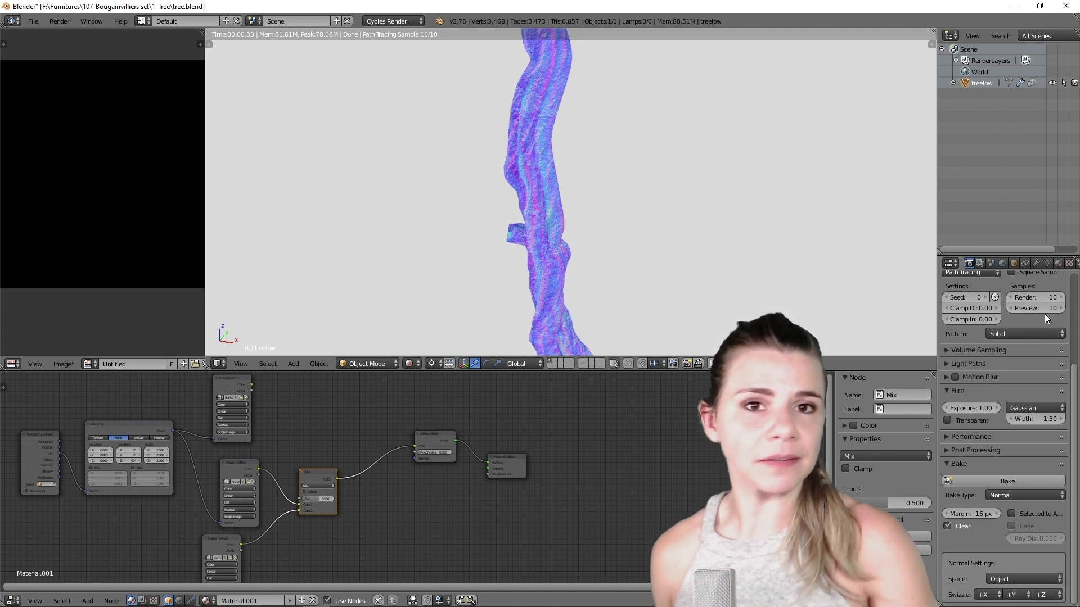
click(994, 495)
click(1004, 371)
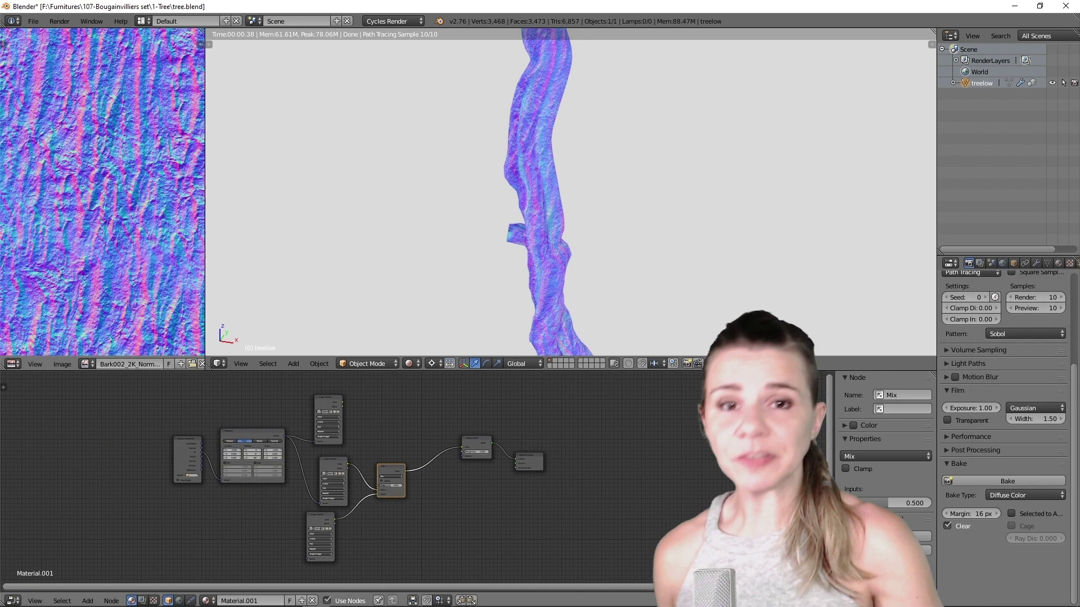
key(shift+a)
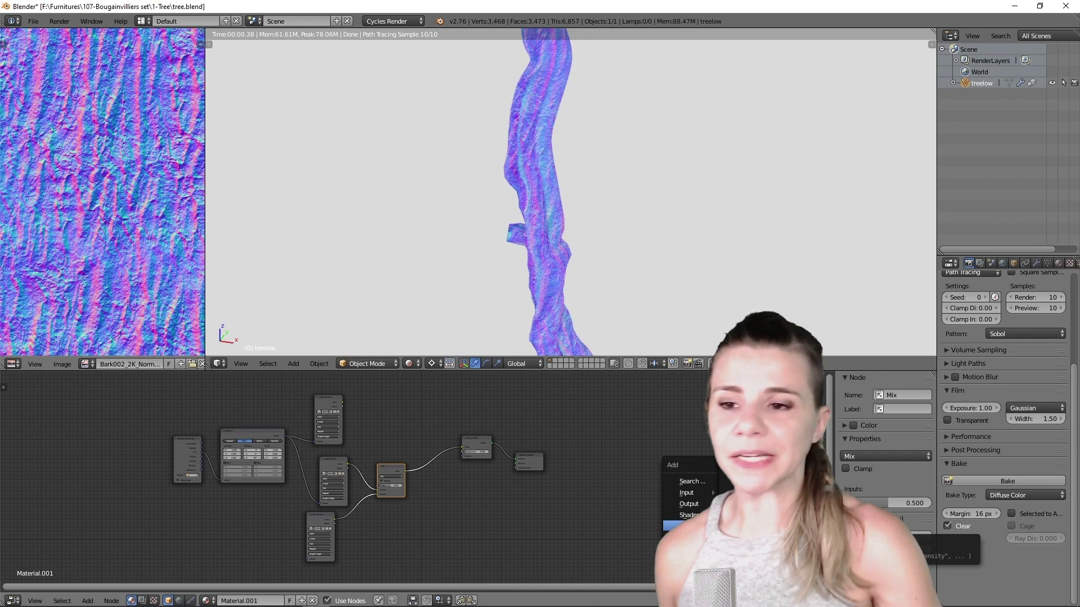
Add an Image Texture node and create a new image named 'normal'
key(shift+a)
mouse_move(614, 507)
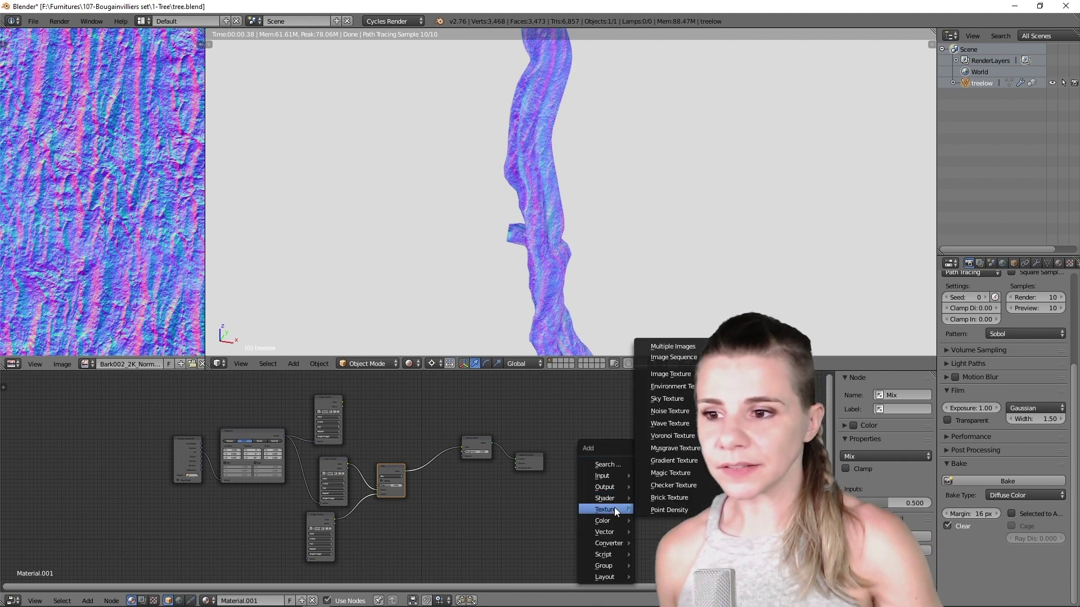
click(676, 375)
click(123, 448)
click(62, 364)
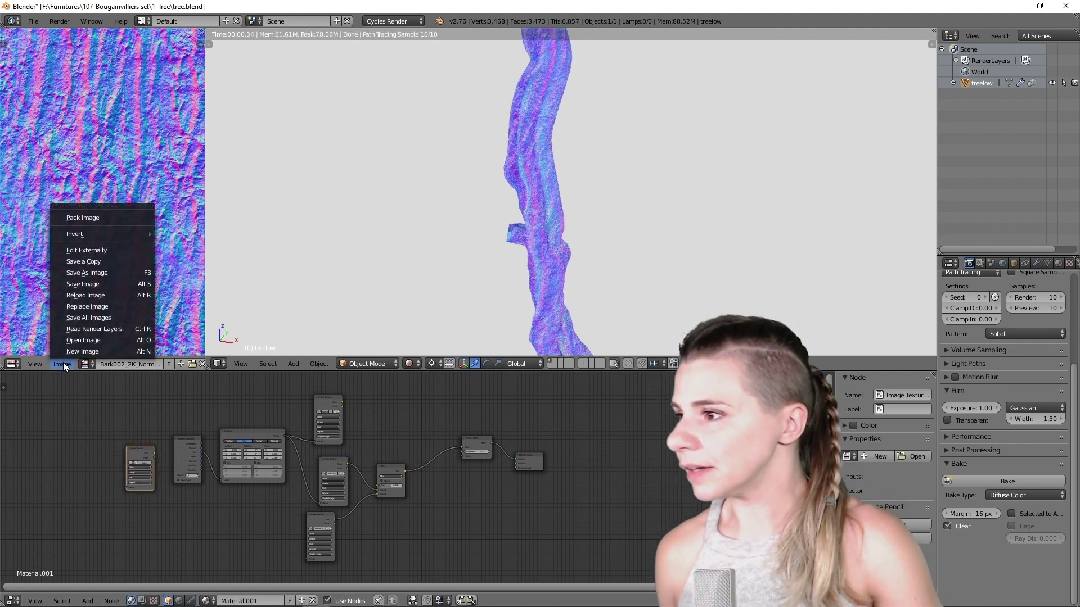
click(69, 350)
click(124, 431)
Assign the 'normal' image to the node for baking, then bring up NormalMap-Online in Chrome
scroll(112, 475, up, 2)
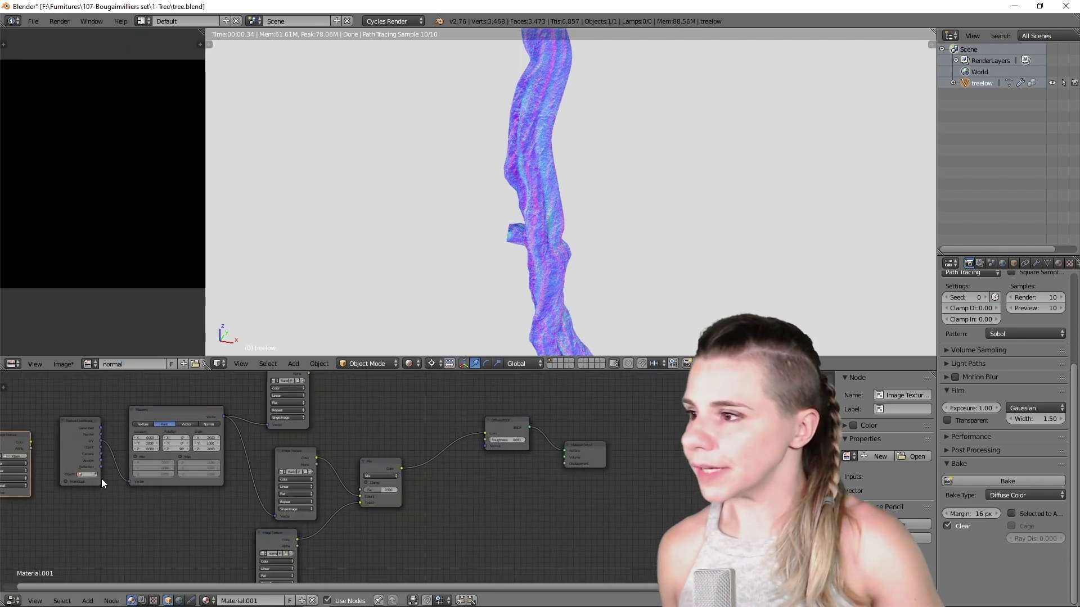
scroll(101, 478, up, 2)
click(94, 446)
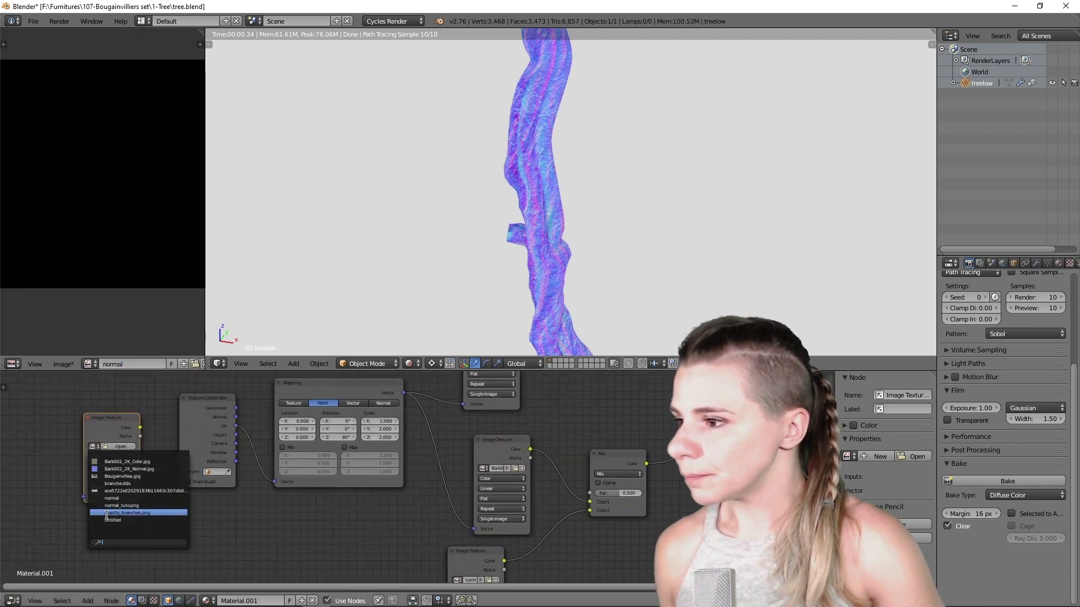
click(111, 498)
scroll(168, 494, down, 3)
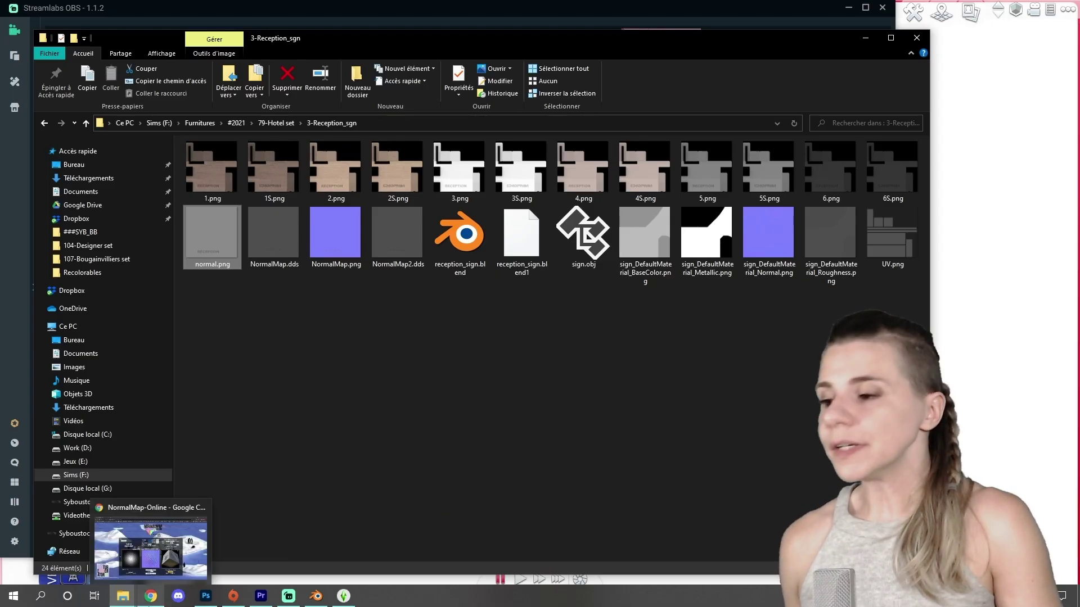
click(147, 600)
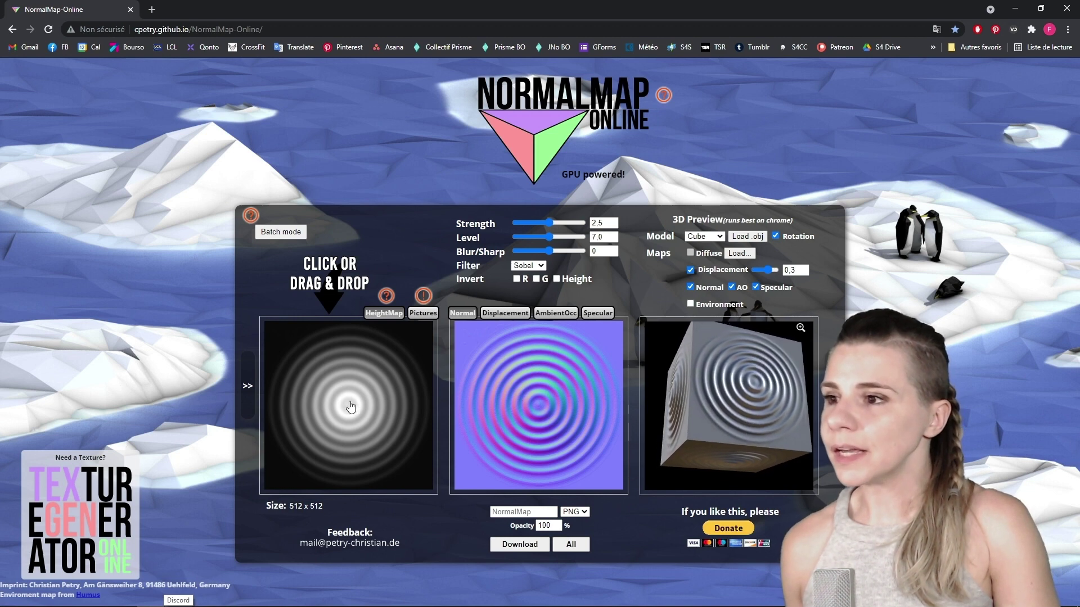
Load the RECEPTION heightmap, download the result as NormalMap.png, and return to the 6-Potty pad folder
click(370, 408)
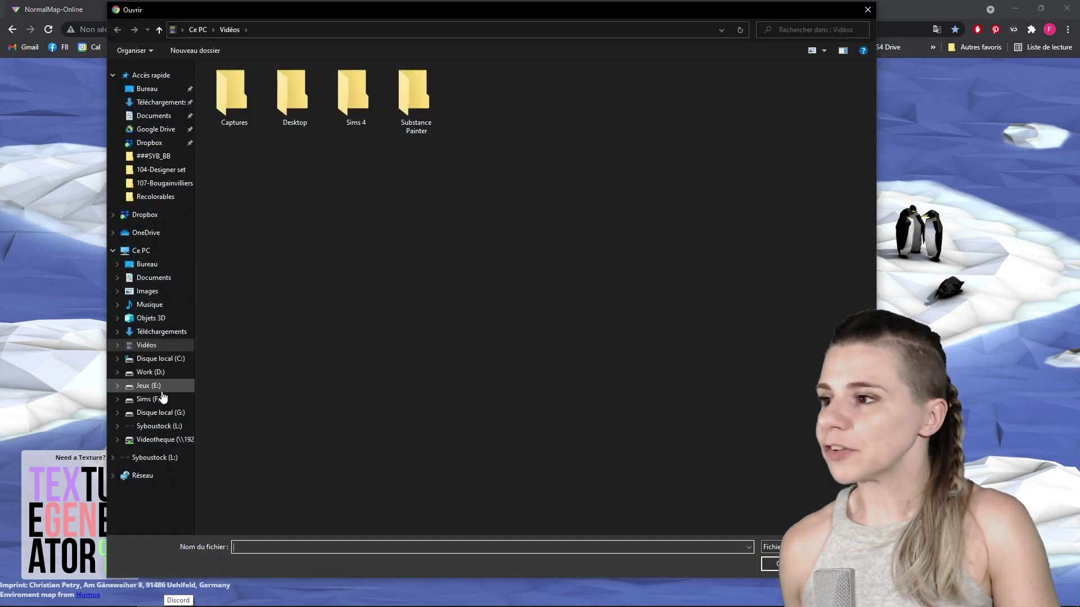
key(Escape)
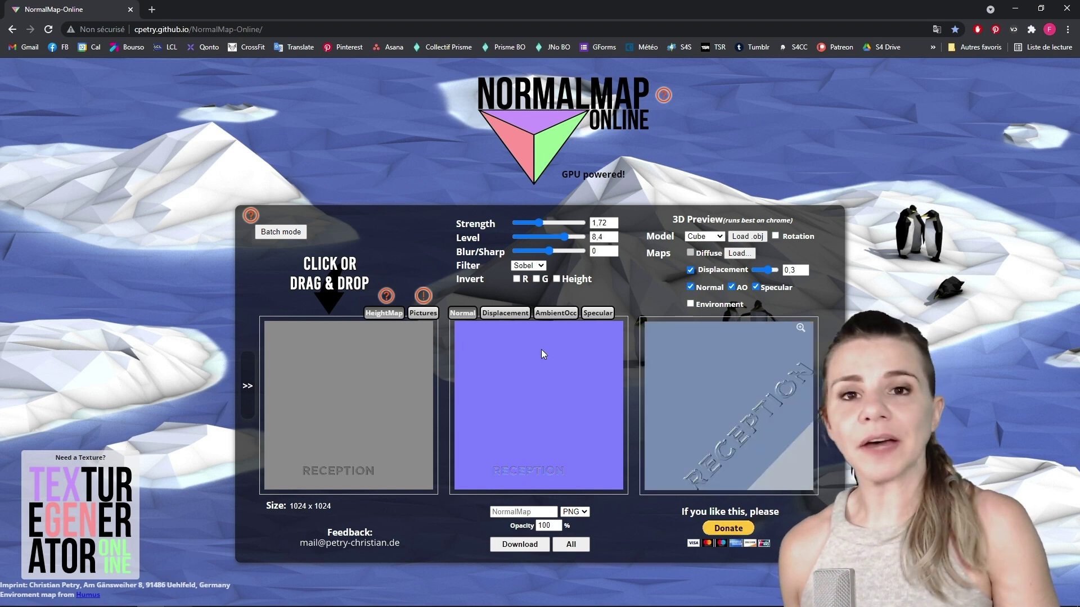
click(518, 544)
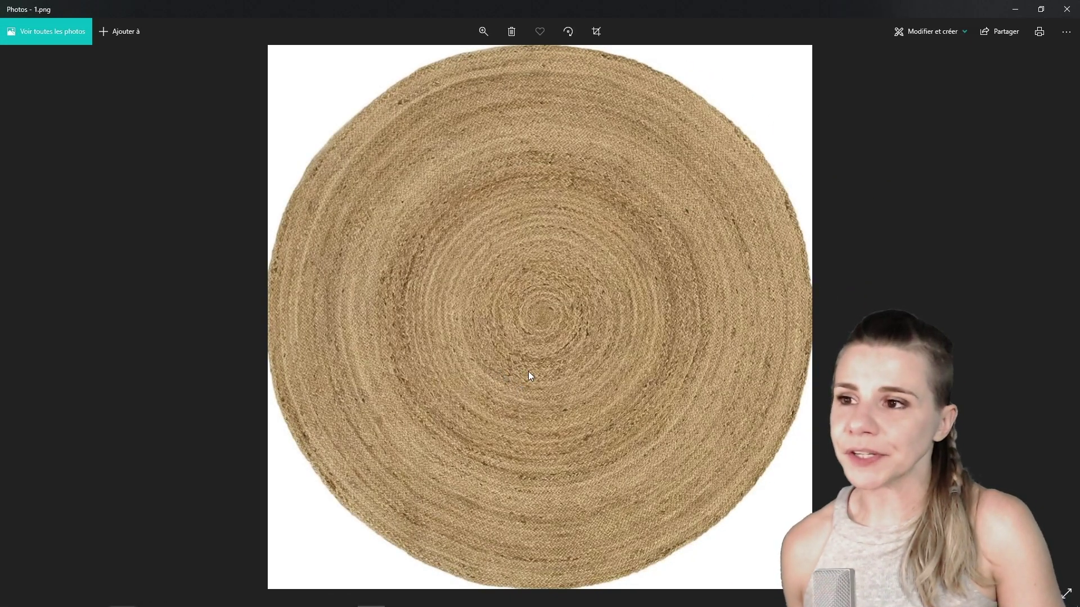
click(1068, 9)
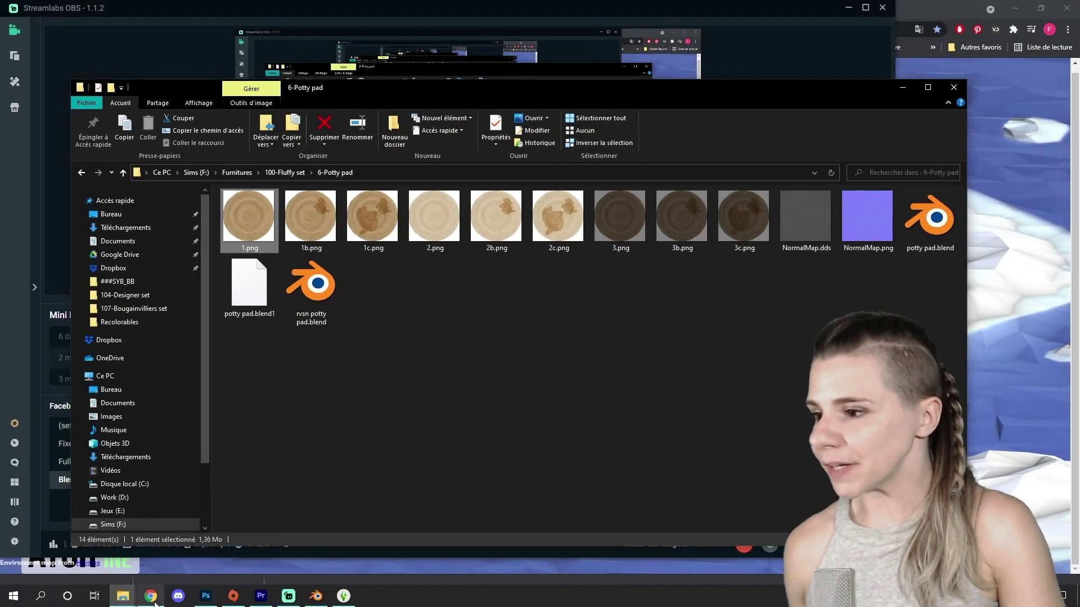
Back in NormalMap-Online, load the round rug image 1.png as the heightmap
click(150, 600)
click(361, 392)
double_click(225, 88)
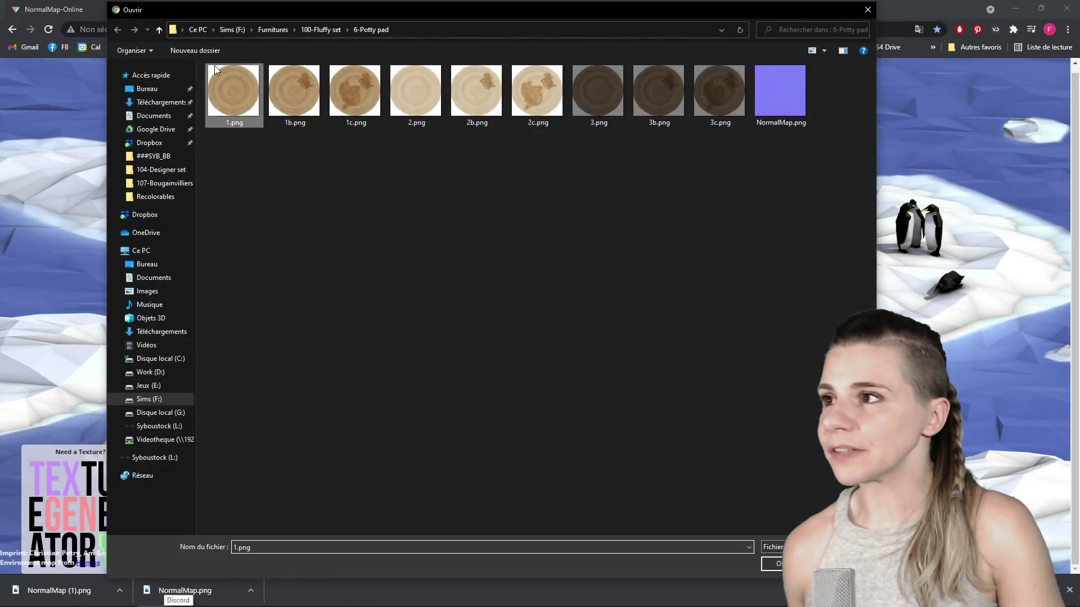